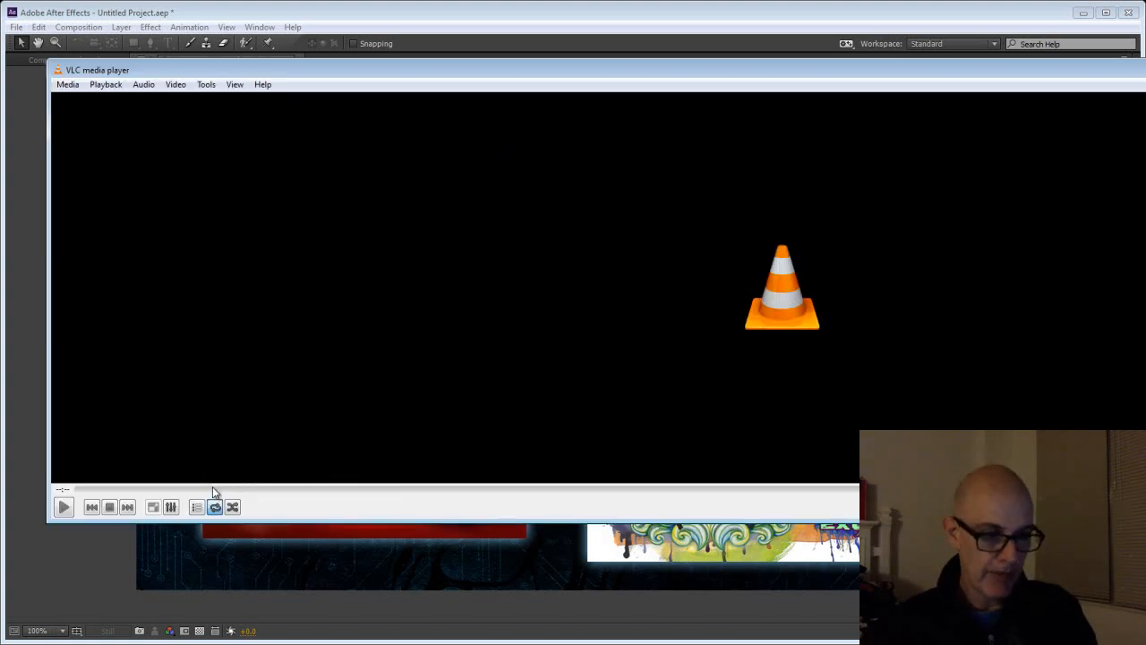
pyautogui.click(63, 506)
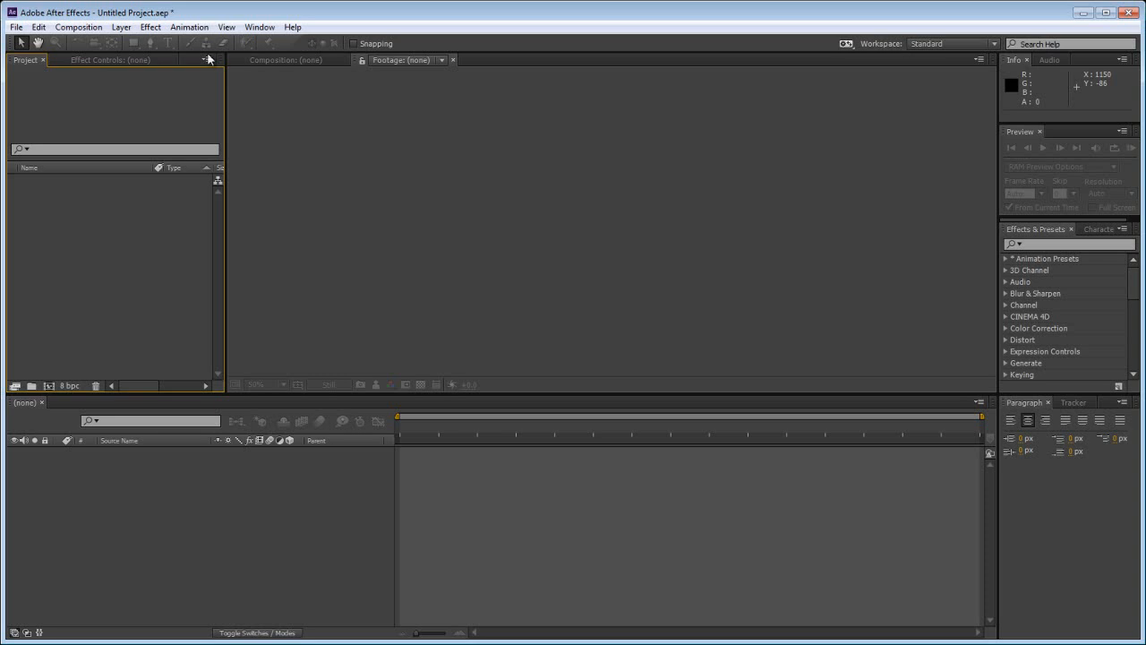
# Import all nine image files from the RockInRua folder into the project as footage.
pyautogui.click(17, 28)
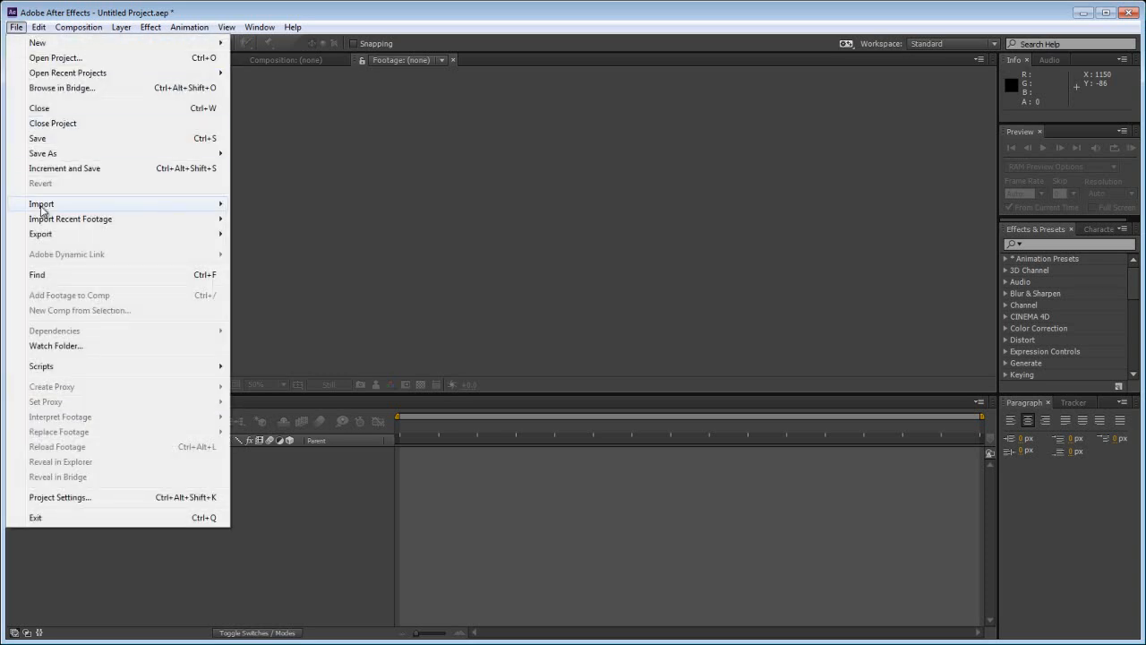
pyautogui.moveTo(42, 206)
pyautogui.click(309, 206)
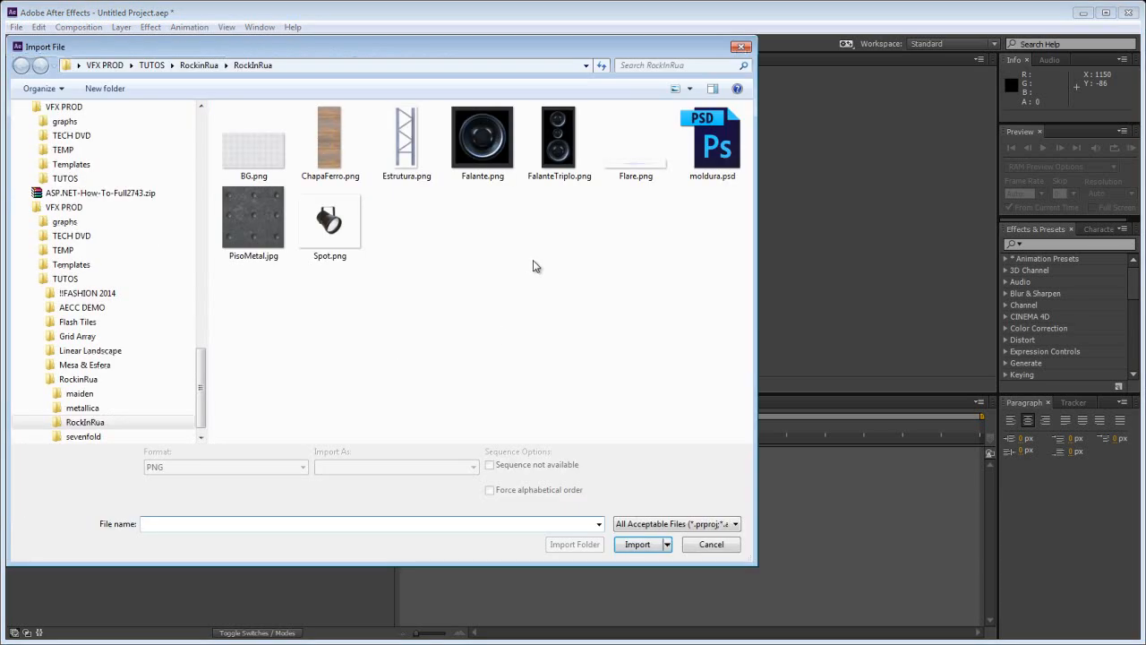
pyautogui.moveTo(729, 275); pyautogui.dragTo(271, 111)
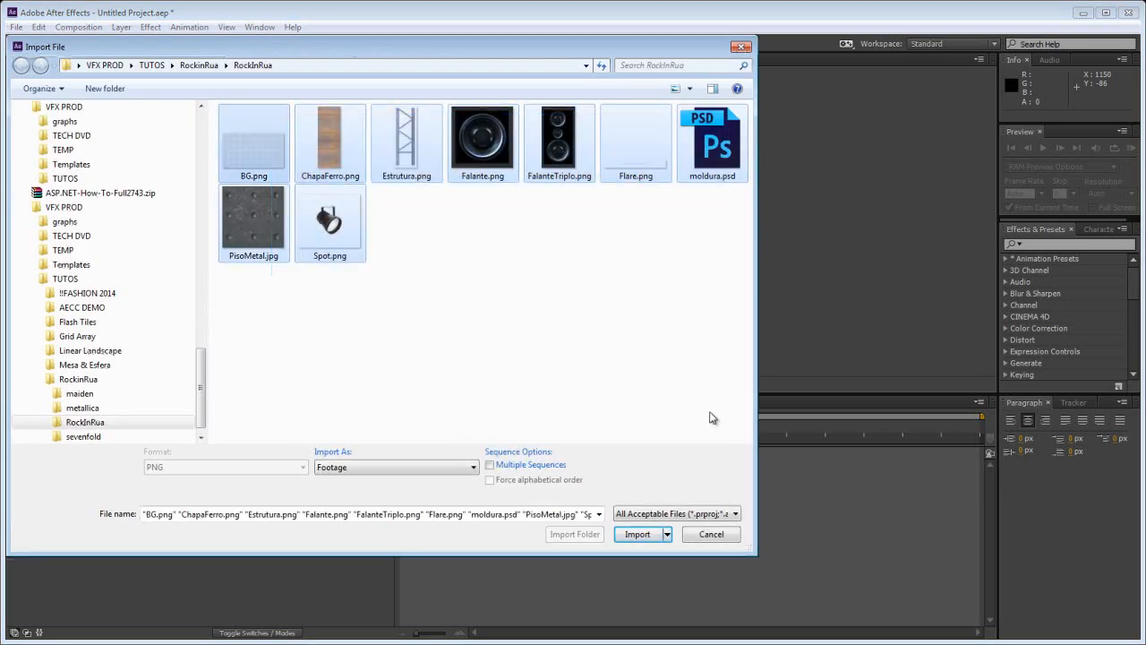
pyautogui.click(638, 535)
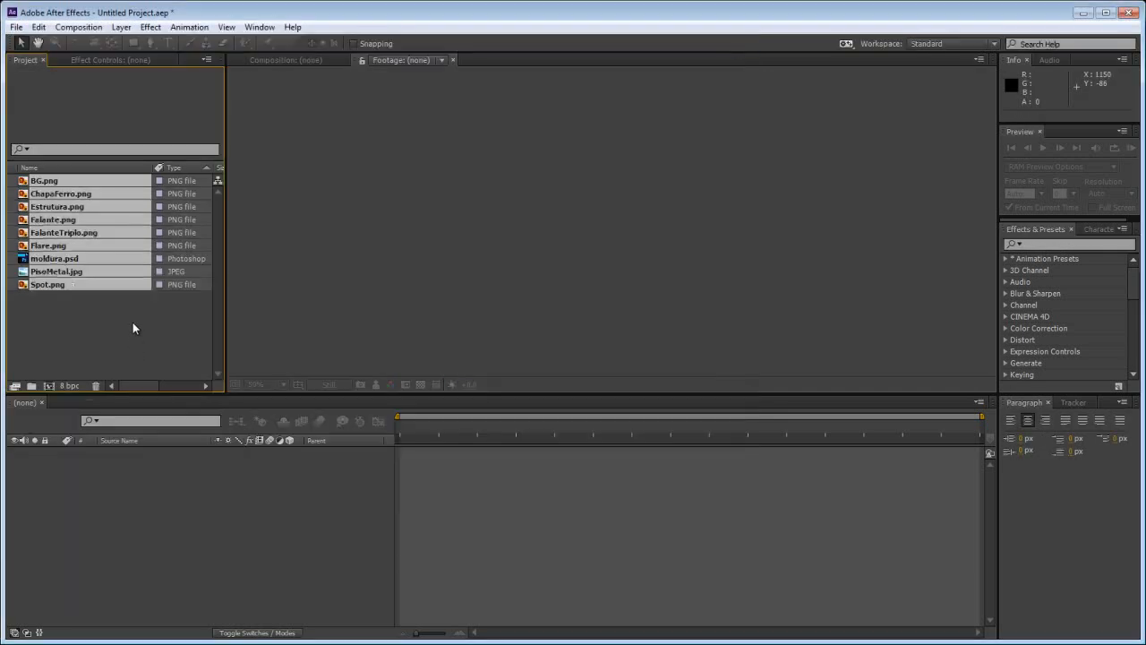
pyautogui.click(134, 324)
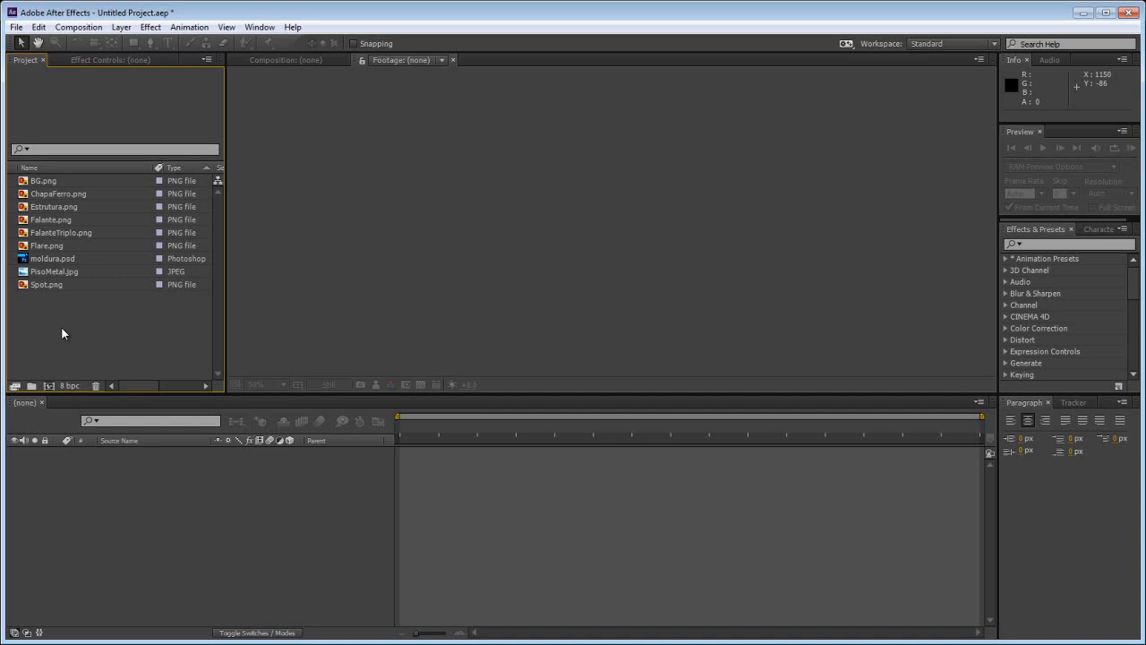
# Create a composition named ESTUTURA with the HDV/HDTV 720 29.97 preset and a duration of 10 seconds.
pyautogui.click(79, 26)
pyautogui.click(94, 43)
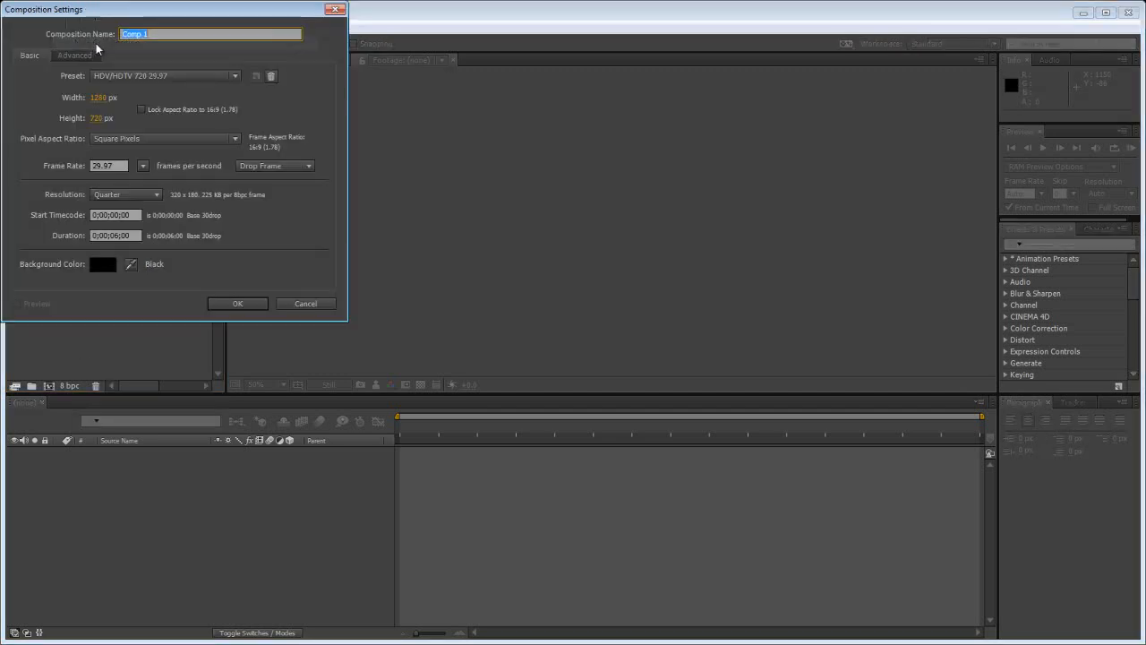
pyautogui.moveTo(137, 11); pyautogui.dragTo(321, 94)
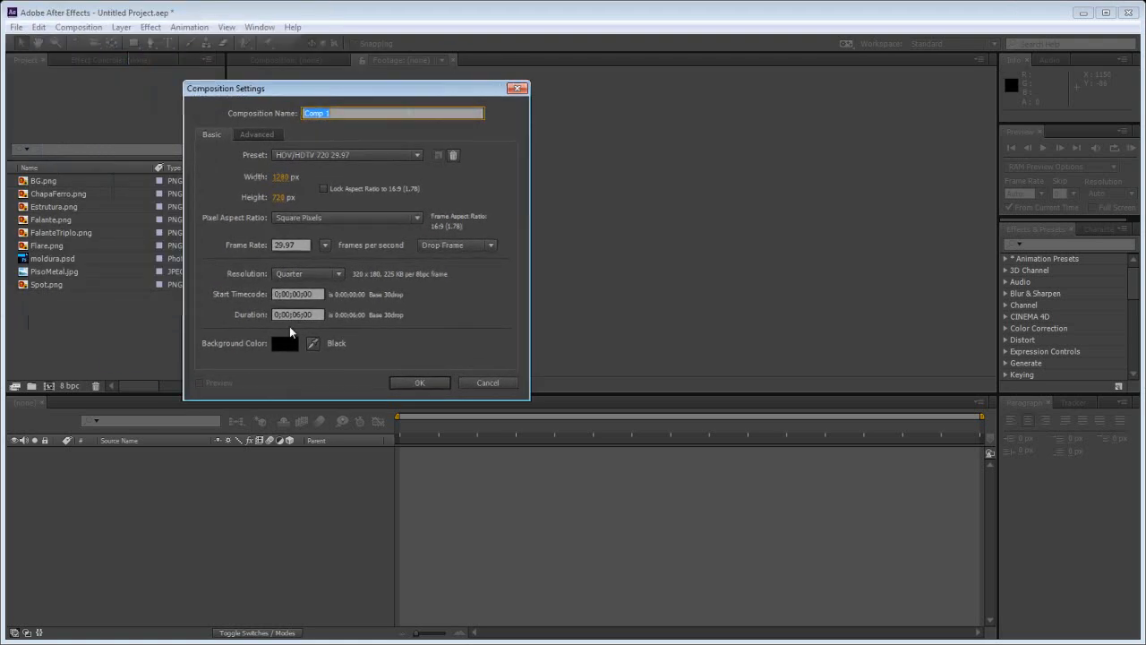
pyautogui.click(299, 314)
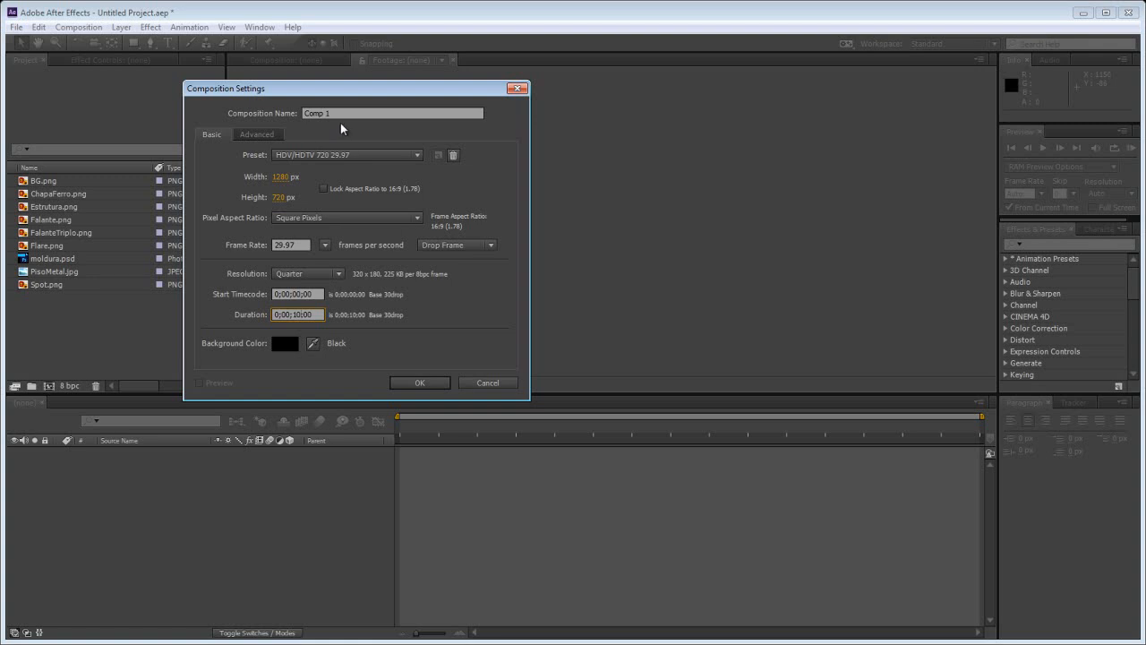
pyautogui.moveTo(352, 114); pyautogui.dragTo(251, 114)
pyautogui.write('ESTUTURA')
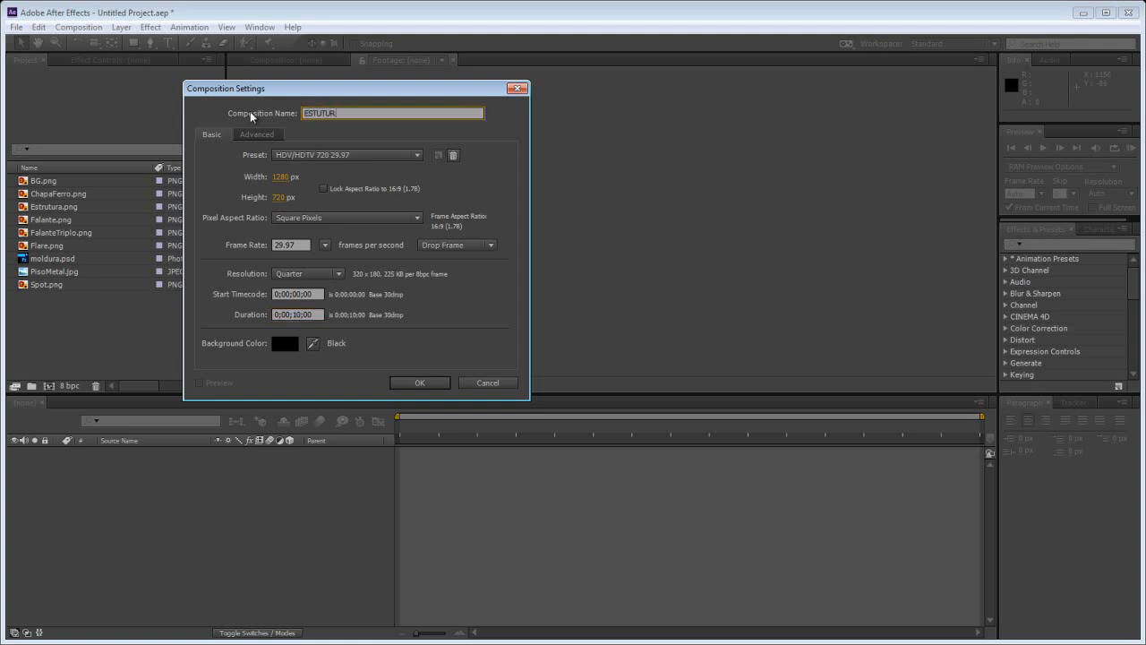
pyautogui.click(420, 382)
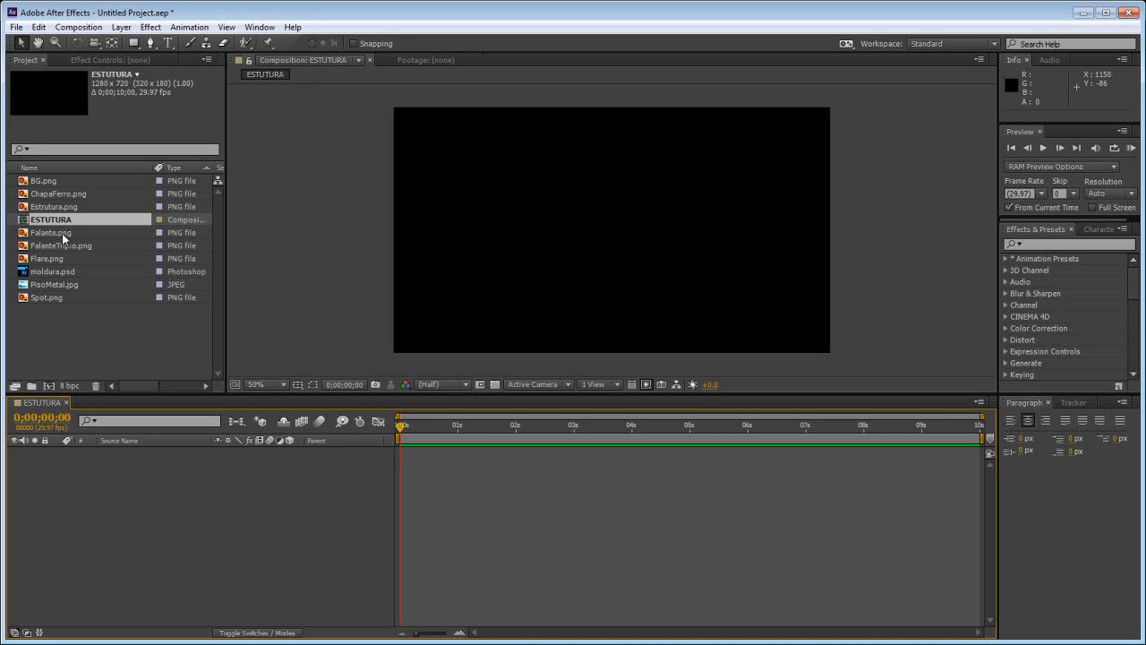
# Add Estrutura.png to the ESTUTURA composition and set its scale to 50%.
pyautogui.click(54, 207)
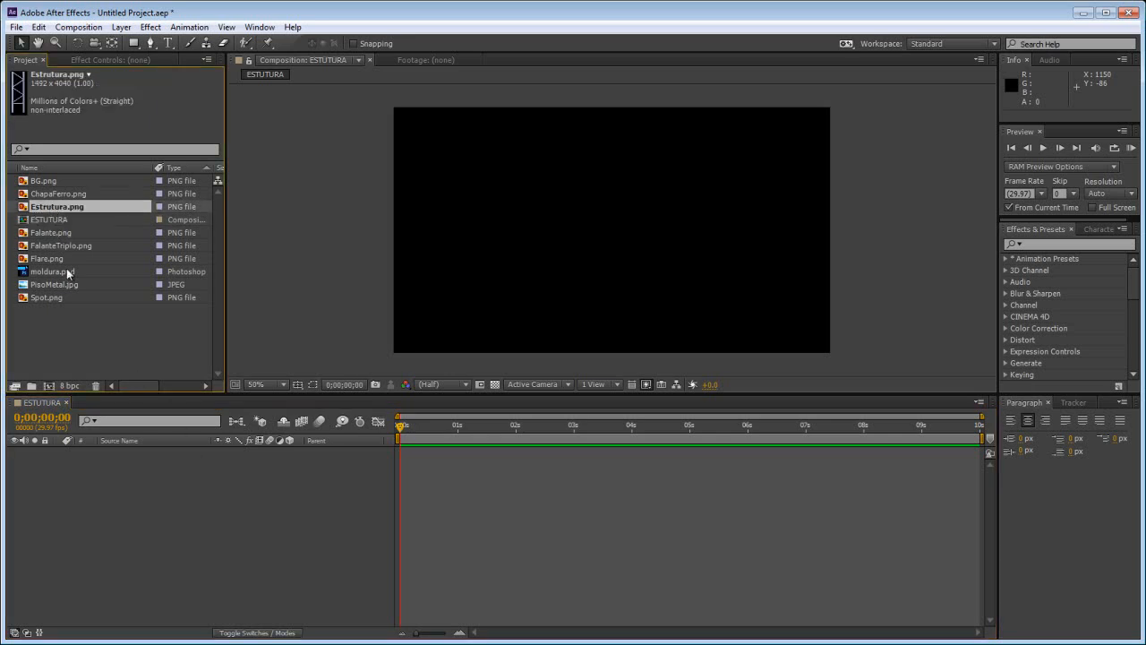
pyautogui.moveTo(54, 210); pyautogui.dragTo(129, 494)
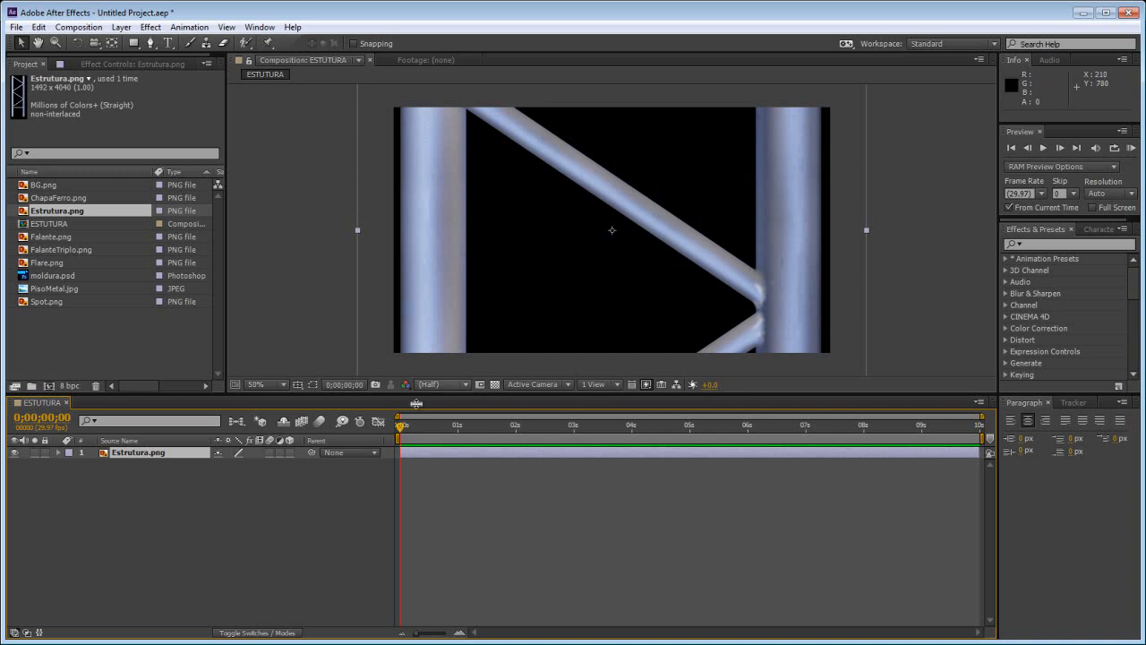
pyautogui.press('s')
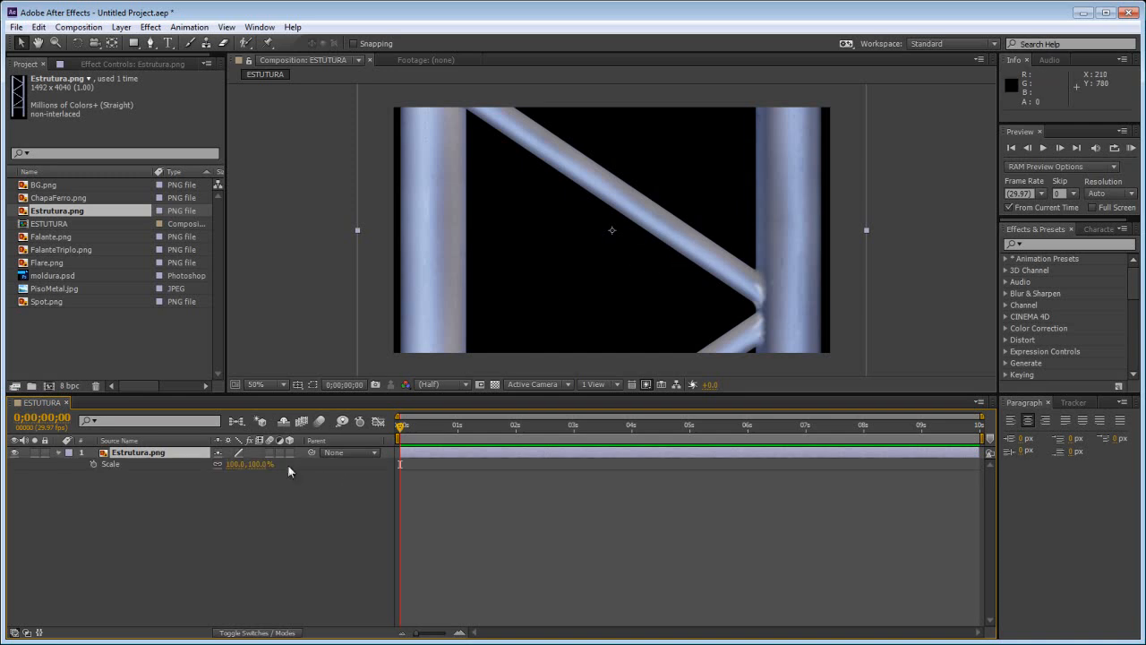
pyautogui.click(236, 464)
pyautogui.write('50')
pyautogui.press('Return')
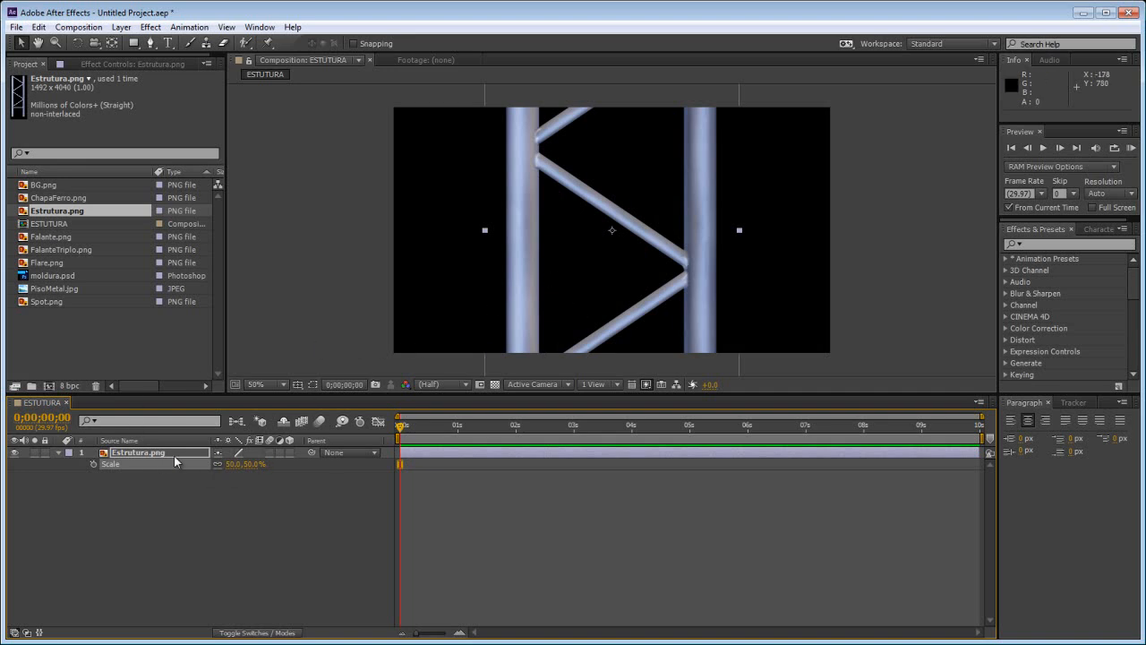
# Make the Estrutura.png layer 3D and switch the composition to the Top view.
pyautogui.click(290, 452)
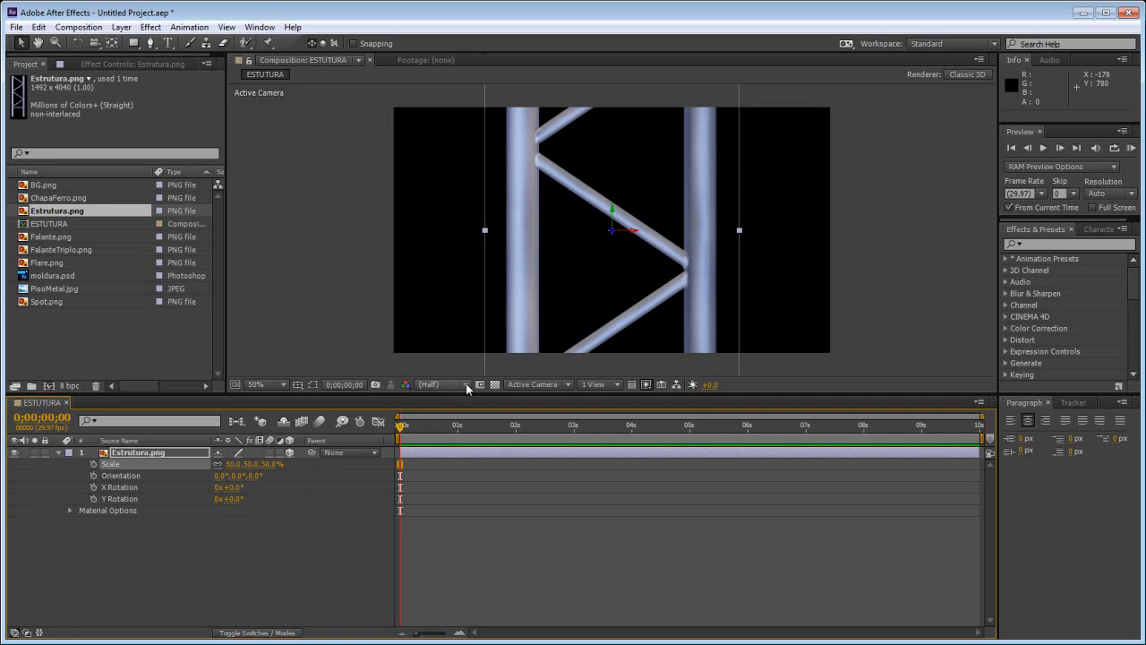
pyautogui.click(526, 385)
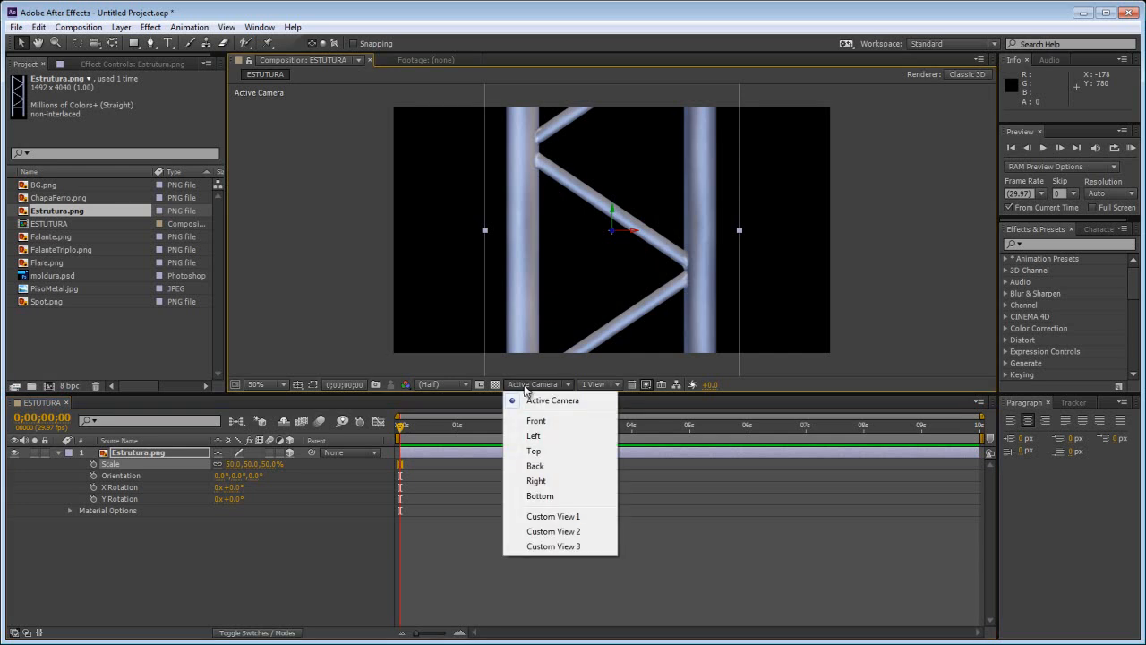
pyautogui.click(538, 452)
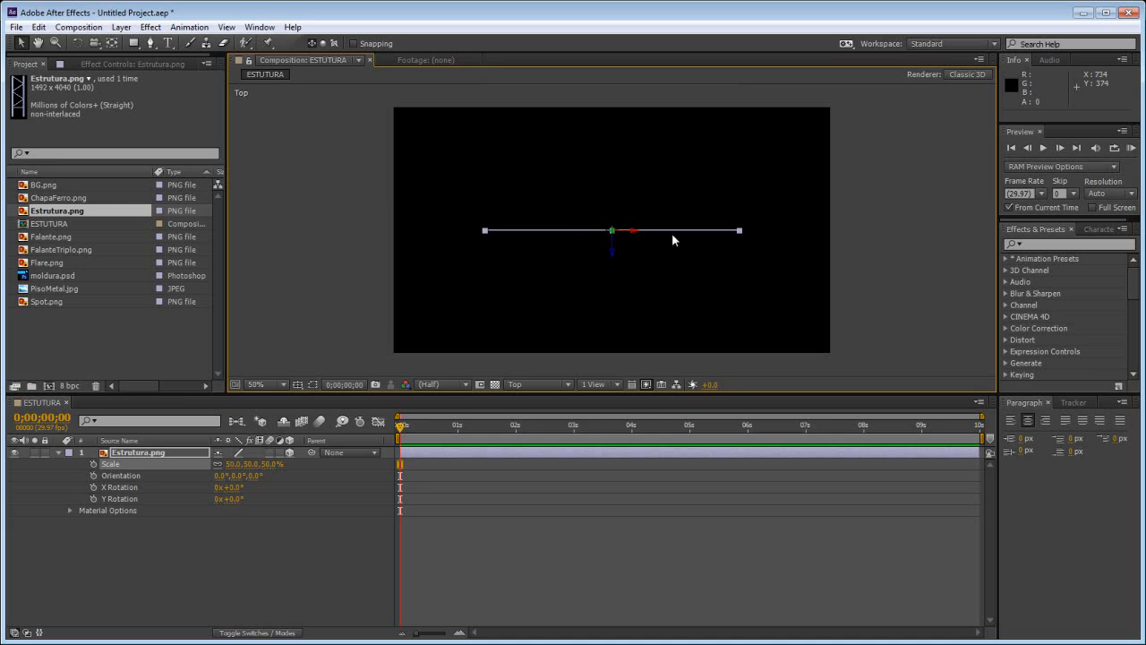
# Duplicate the Estrutura.png layer with Y Rotation 300° and move the copy so its near end meets the original's left end.
pyautogui.click(412, 450)
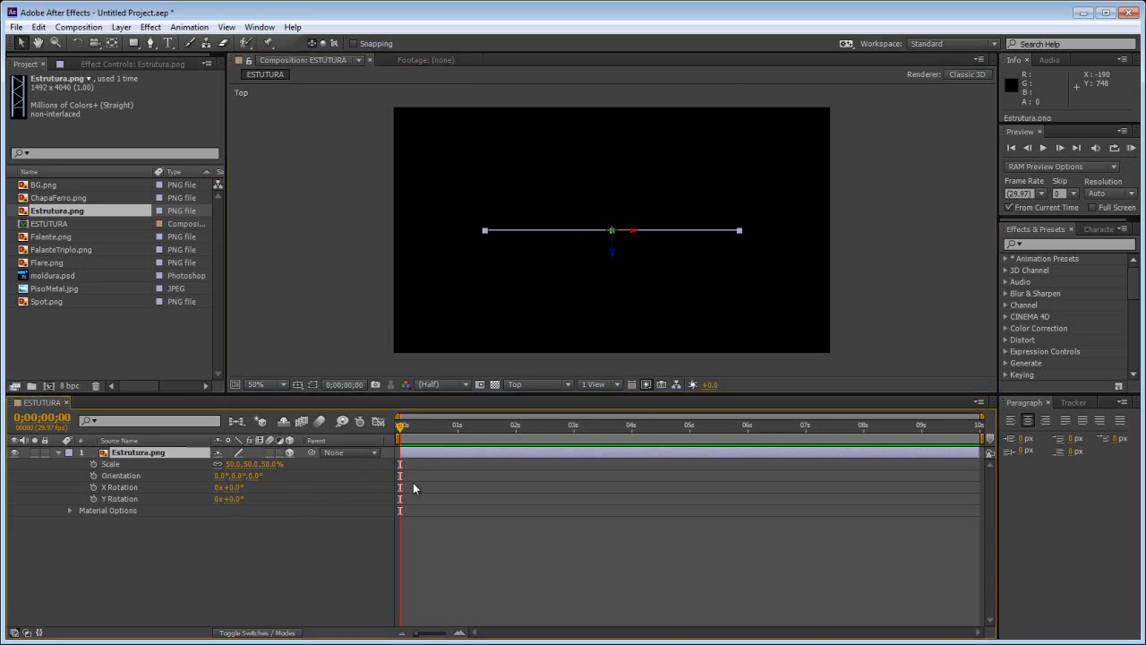
pyautogui.hotkey('ctrl', 'd')
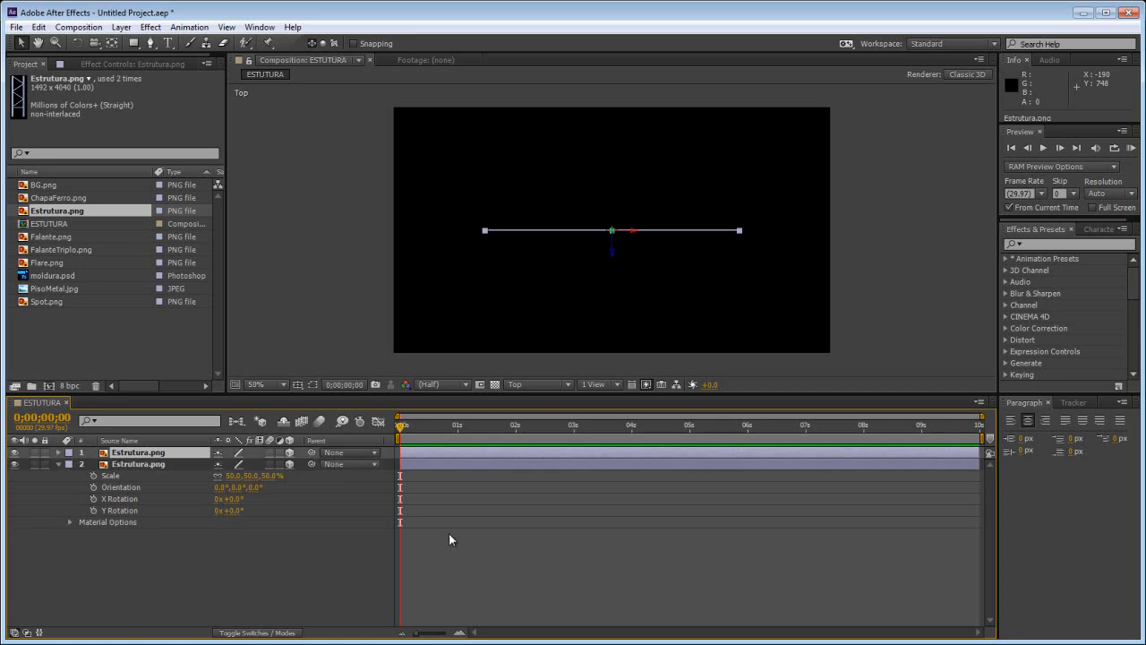
pyautogui.press('r')
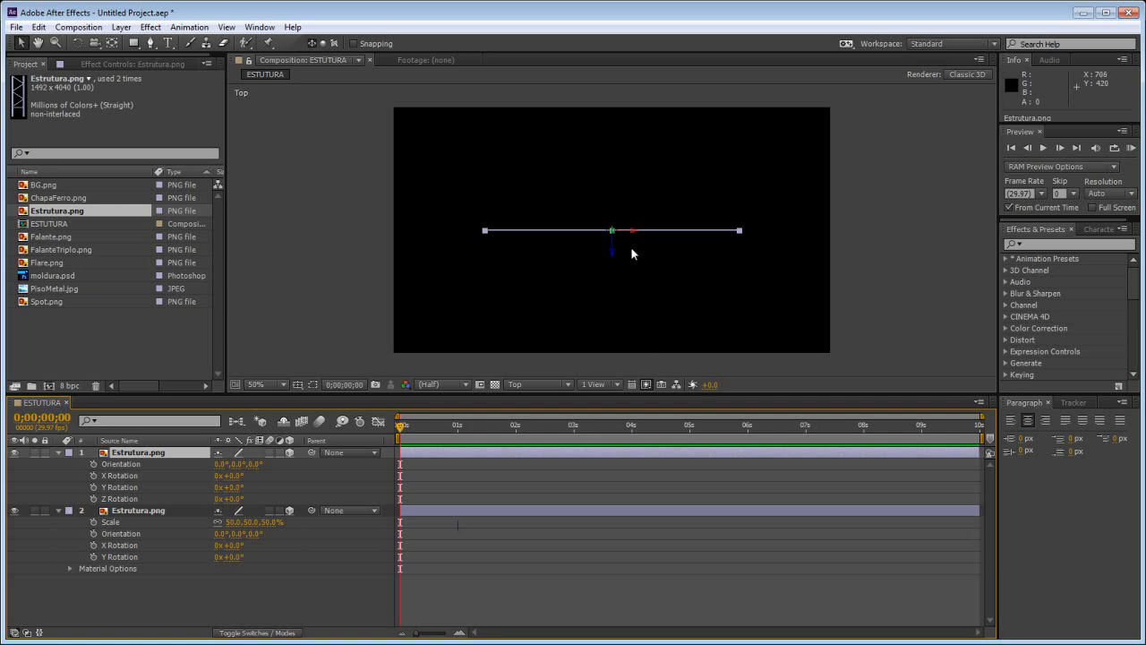
pyautogui.click(233, 487)
pyautogui.write('300')
pyautogui.press('Return')
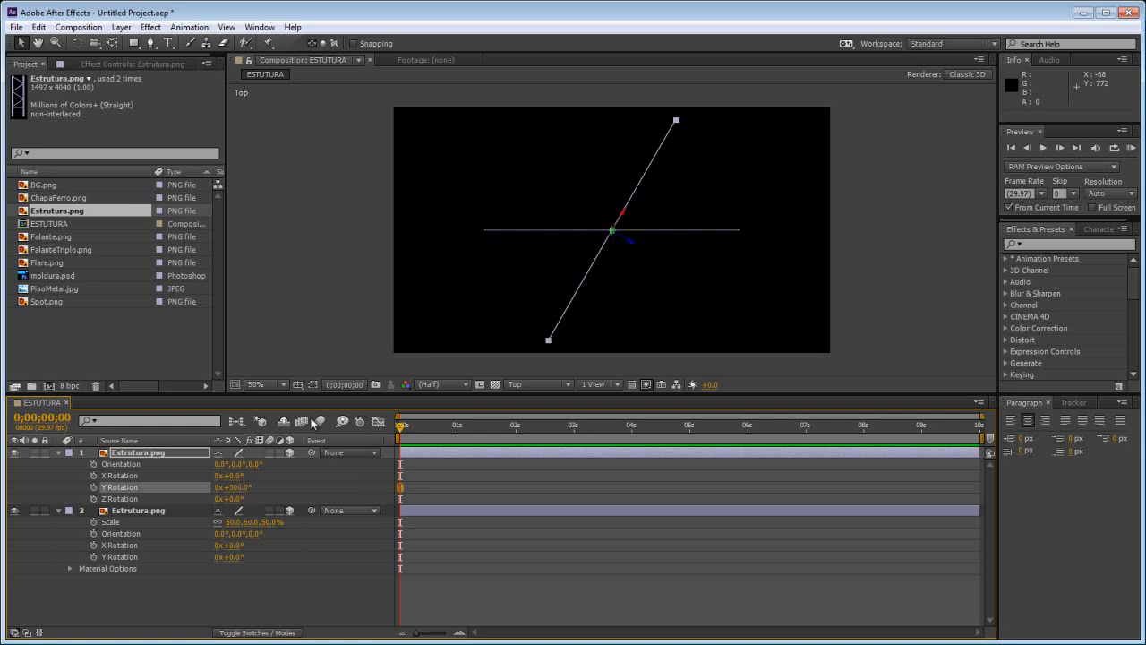
pyautogui.moveTo(633, 244); pyautogui.dragTo(579, 145)
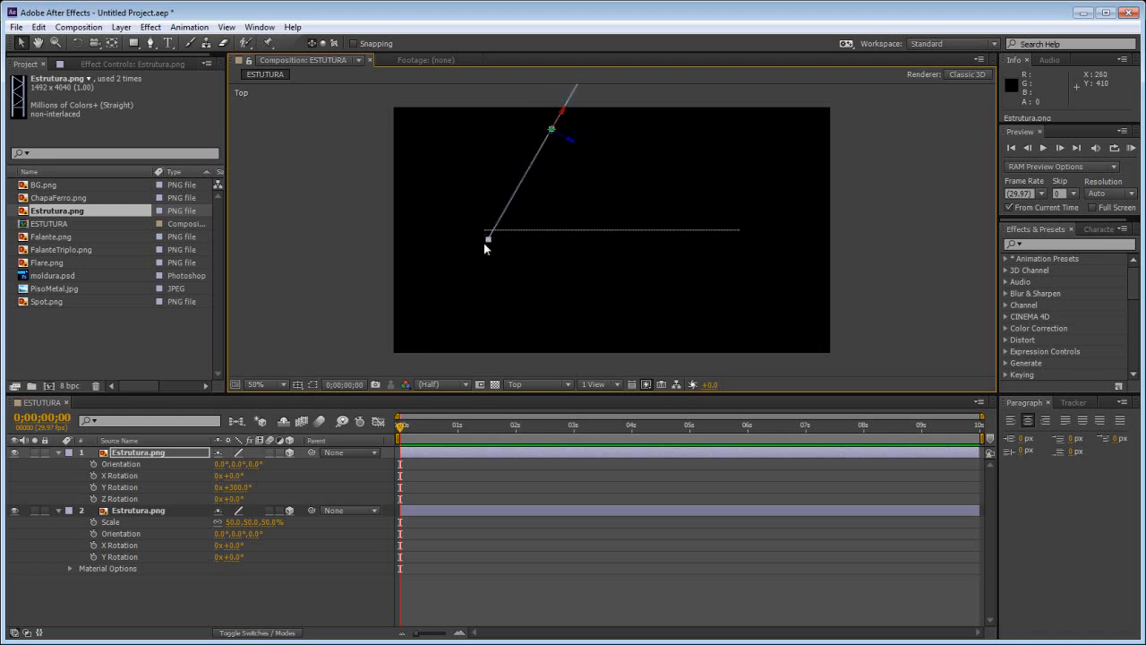
# Duplicate the rotated layer with Y Rotation 60° and move the new copy right to close the triangle in the Top view.
pyautogui.moveTo(579, 283); pyautogui.dragTo(545, 310)
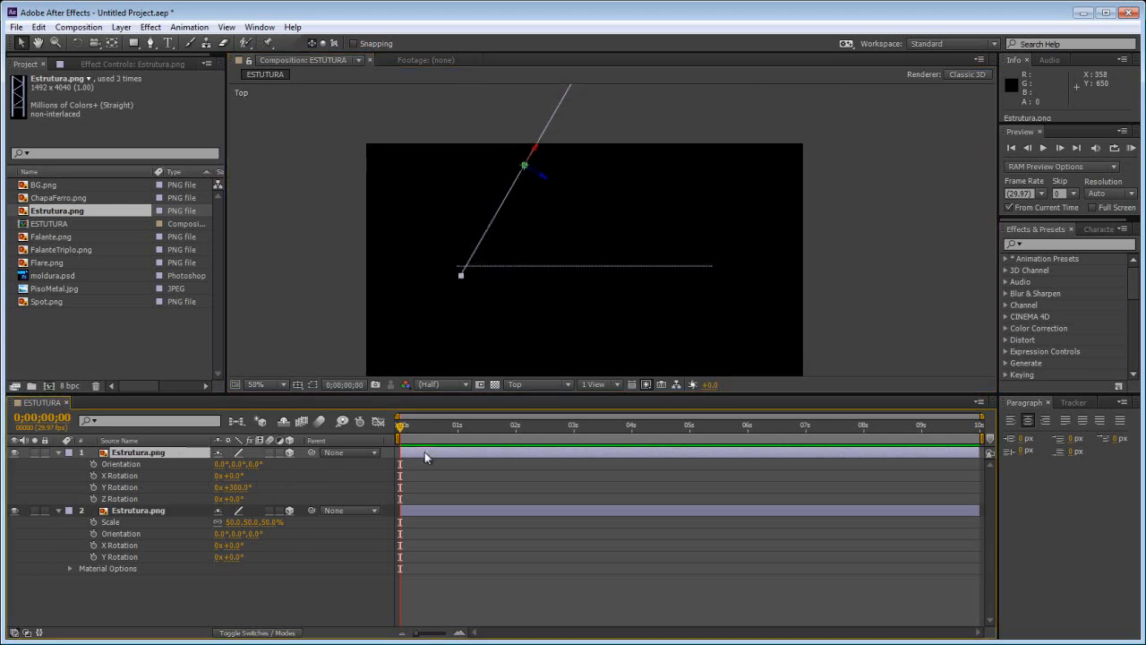
pyautogui.hotkey('ctrl', 'd')
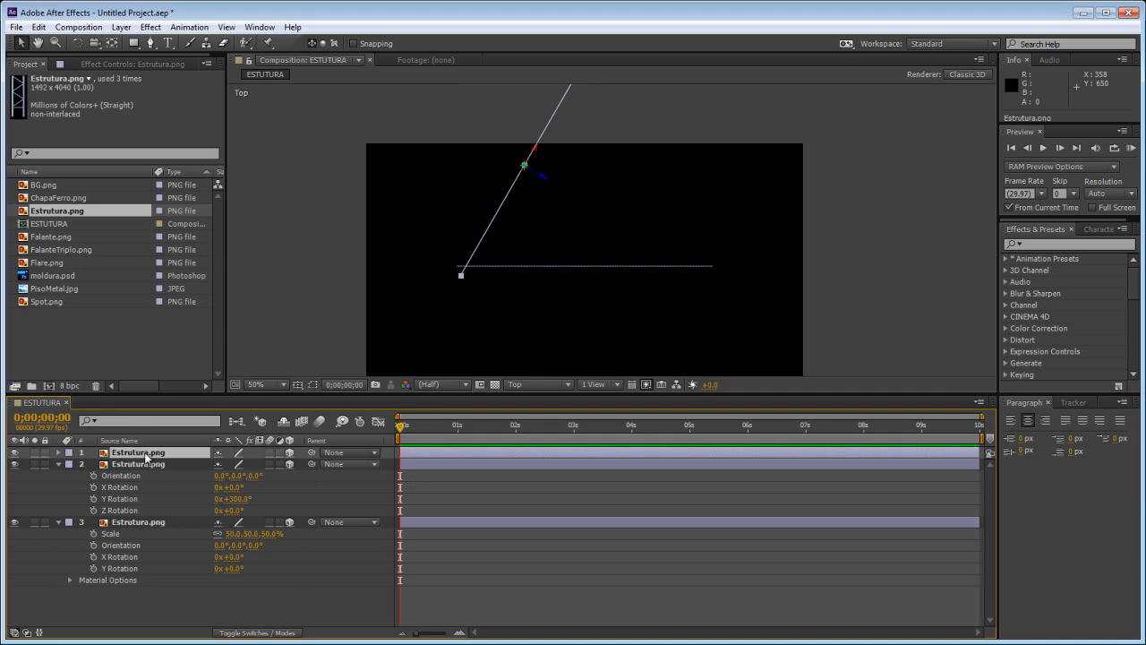
pyautogui.press('r')
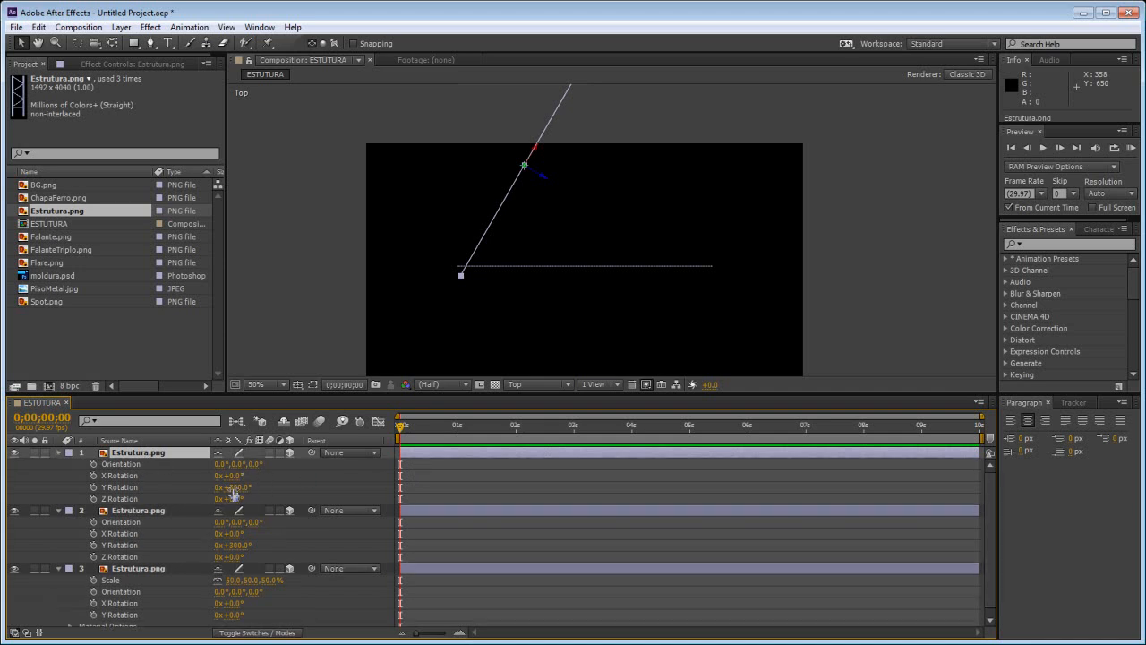
pyautogui.click(233, 488)
pyautogui.write('60')
pyautogui.press('Return')
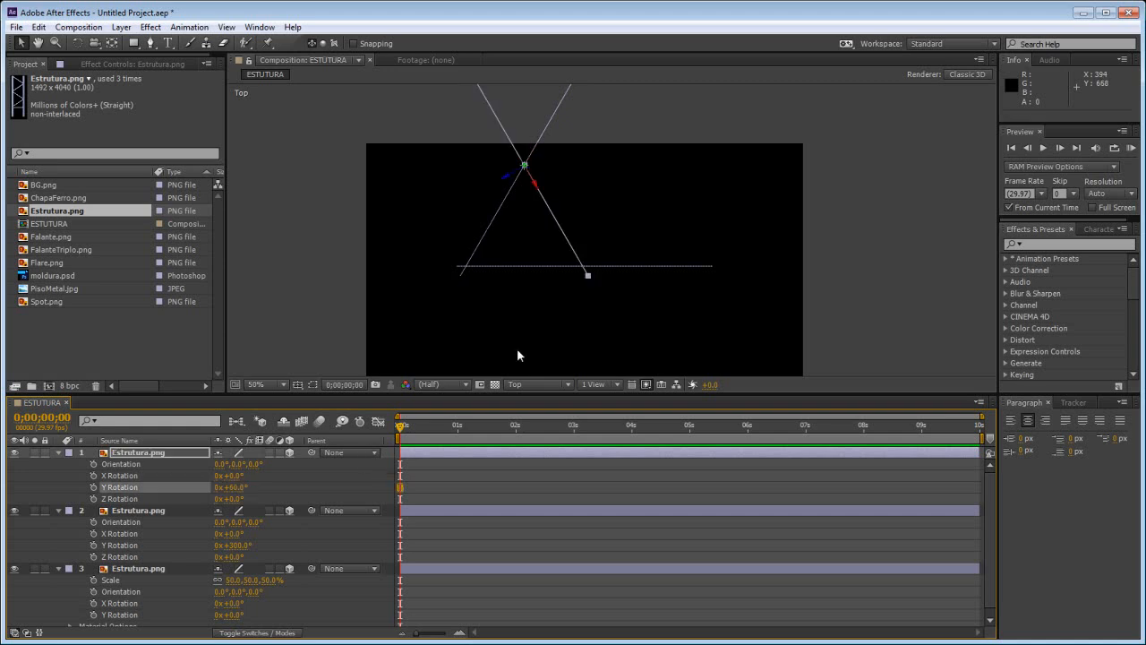
pyautogui.moveTo(856, 264); pyautogui.dragTo(813, 304)
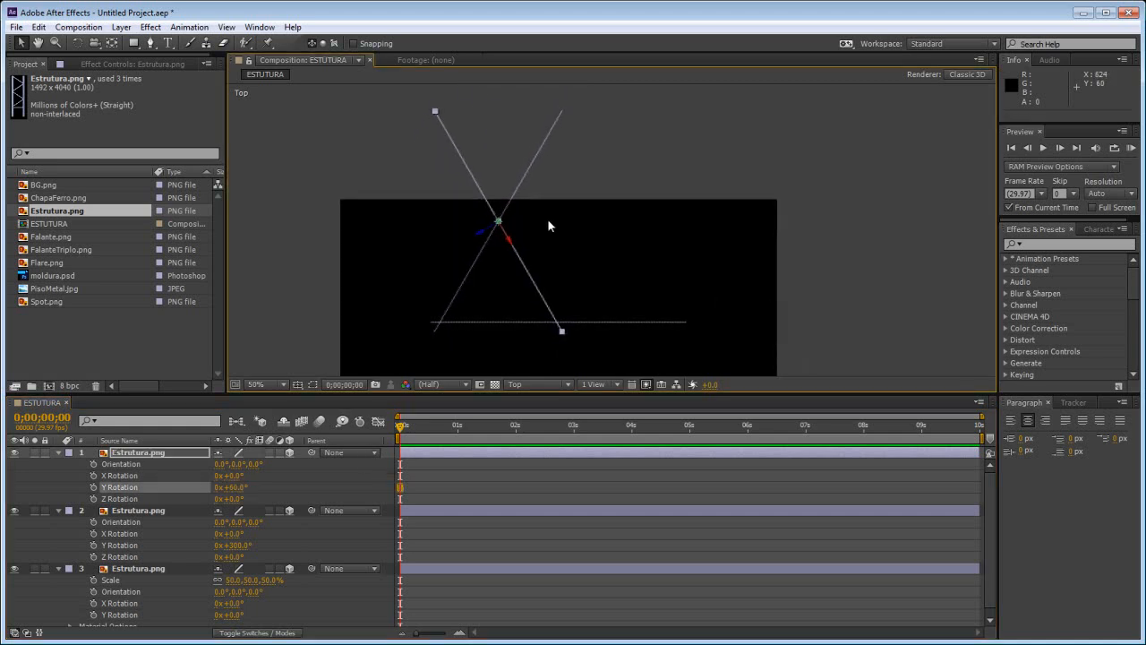
pyautogui.moveTo(505, 236); pyautogui.dragTo(631, 243)
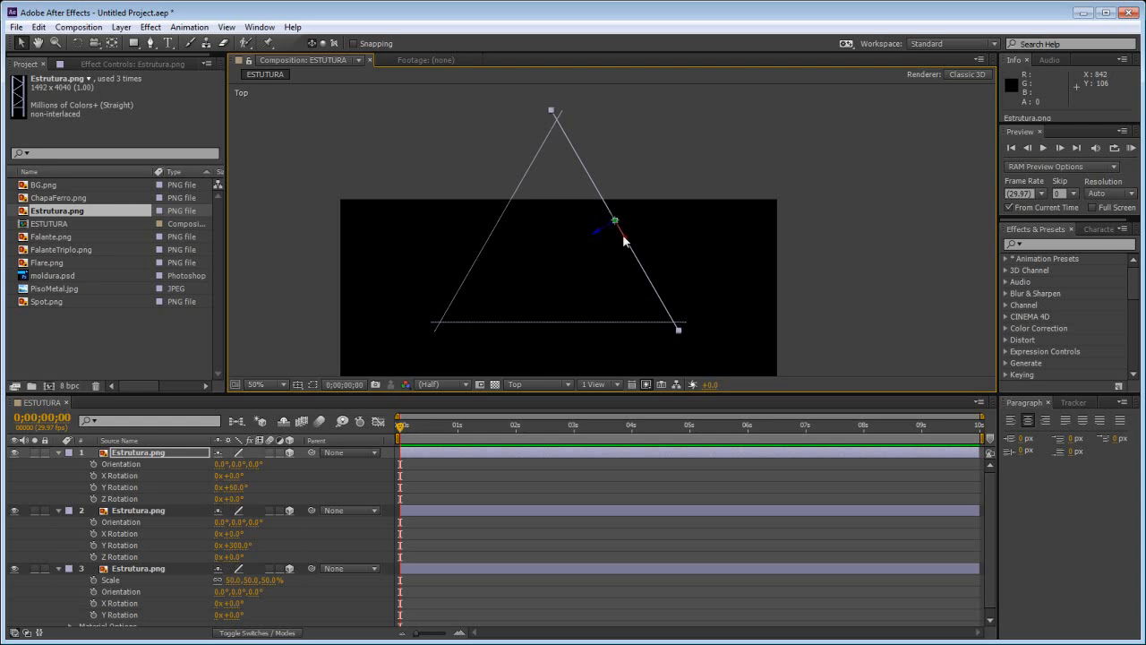
# View the three-sided truss through the Active Camera at 25% magnification.
pyautogui.click(544, 385)
pyautogui.click(548, 401)
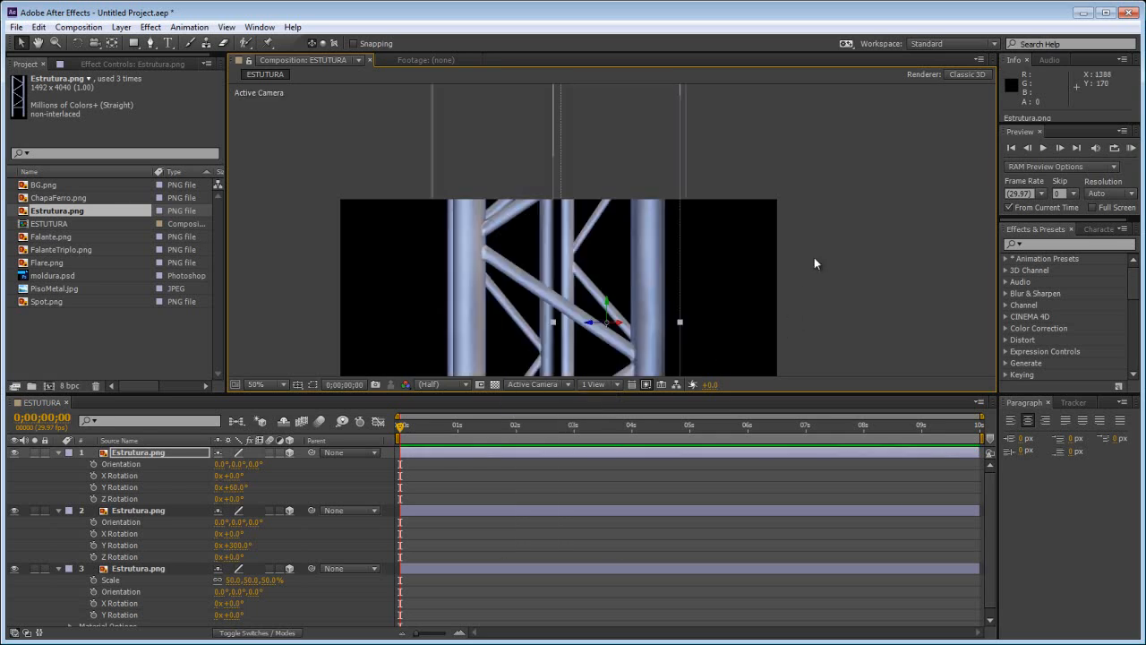
pyautogui.scroll(-2, 757, 279)
pyautogui.moveTo(742, 299); pyautogui.dragTo(721, 247)
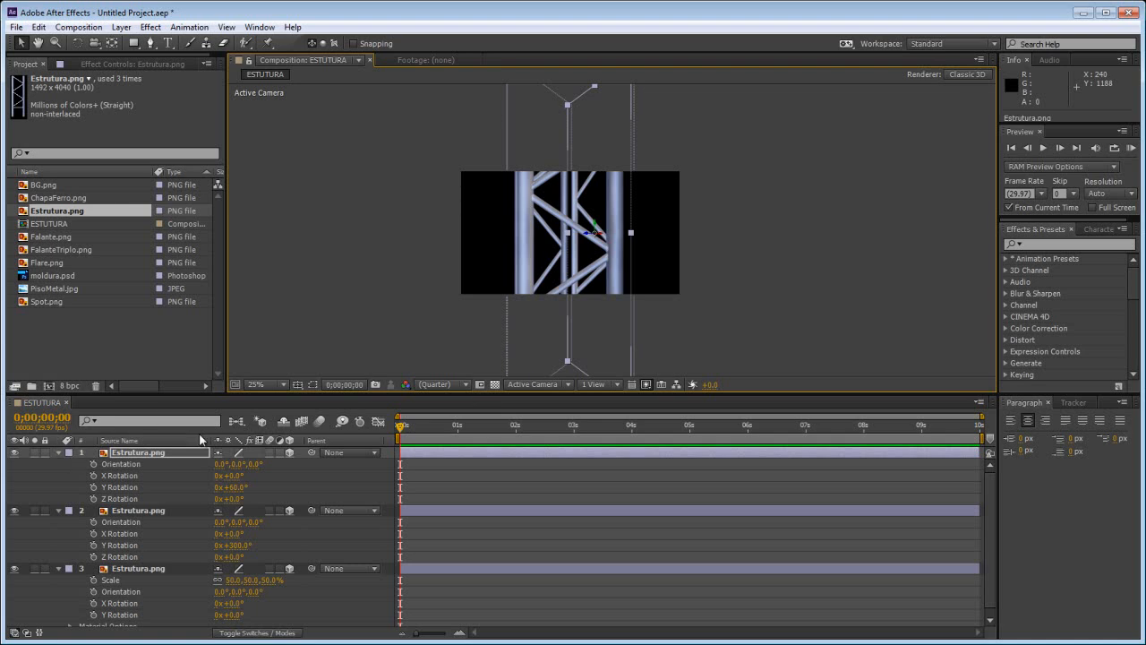
# Collapse the properties of all three Estrutura.png layers in the timeline.
pyautogui.click(59, 452)
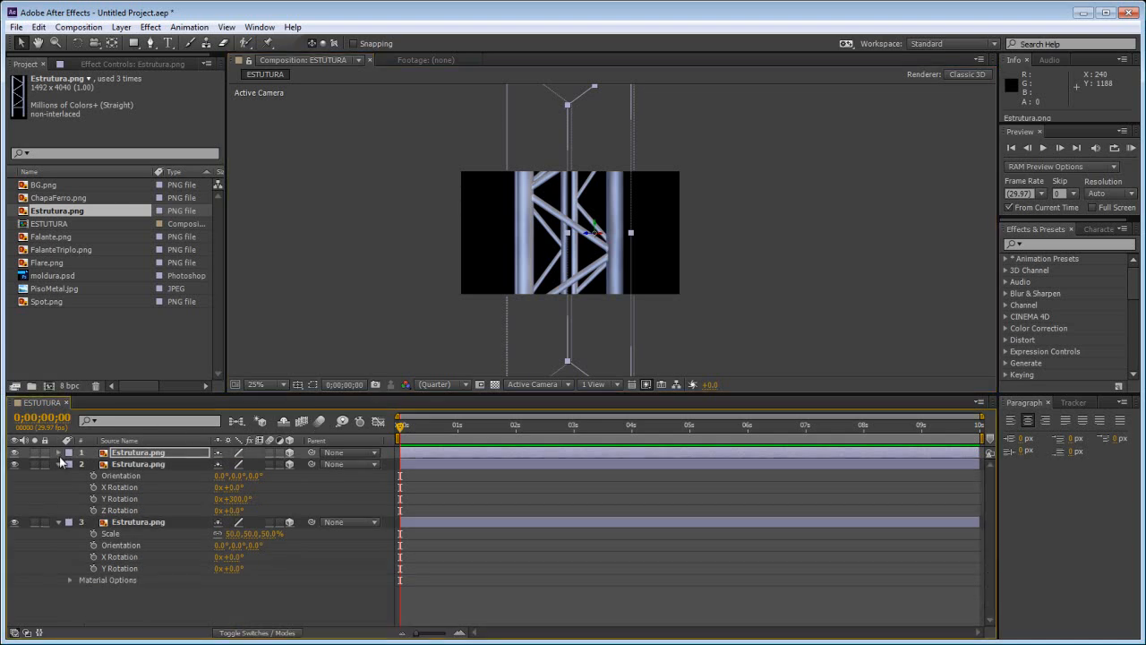
pyautogui.click(59, 464)
pyautogui.click(57, 474)
# Resize the ESTUTURA composition to a width of 8000 px and a height of 8000 px.
pyautogui.middleClick(694, 287)
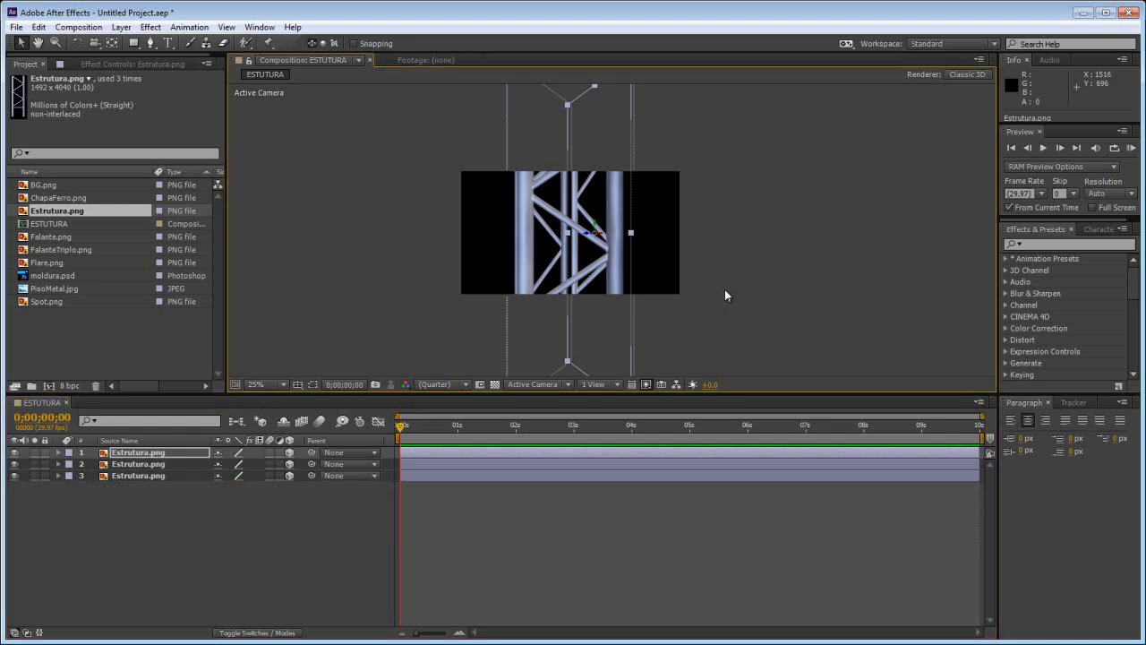
pyautogui.scroll(1, 364, 174)
pyautogui.scroll(-1, 367, 170)
pyautogui.click(79, 27)
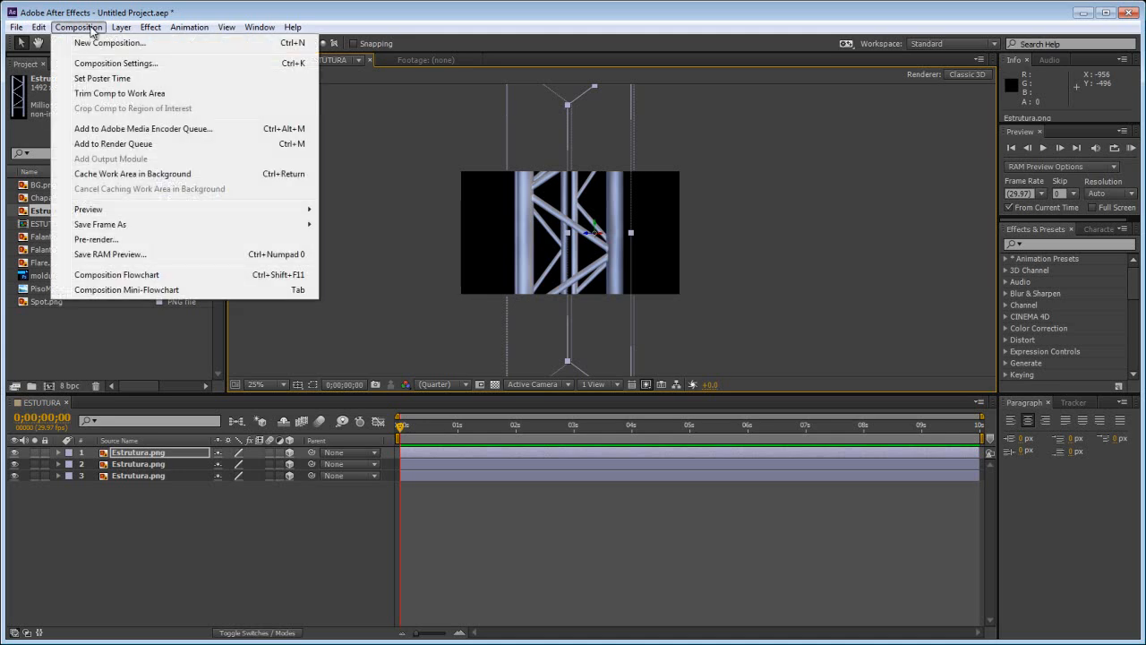
pyautogui.click(105, 65)
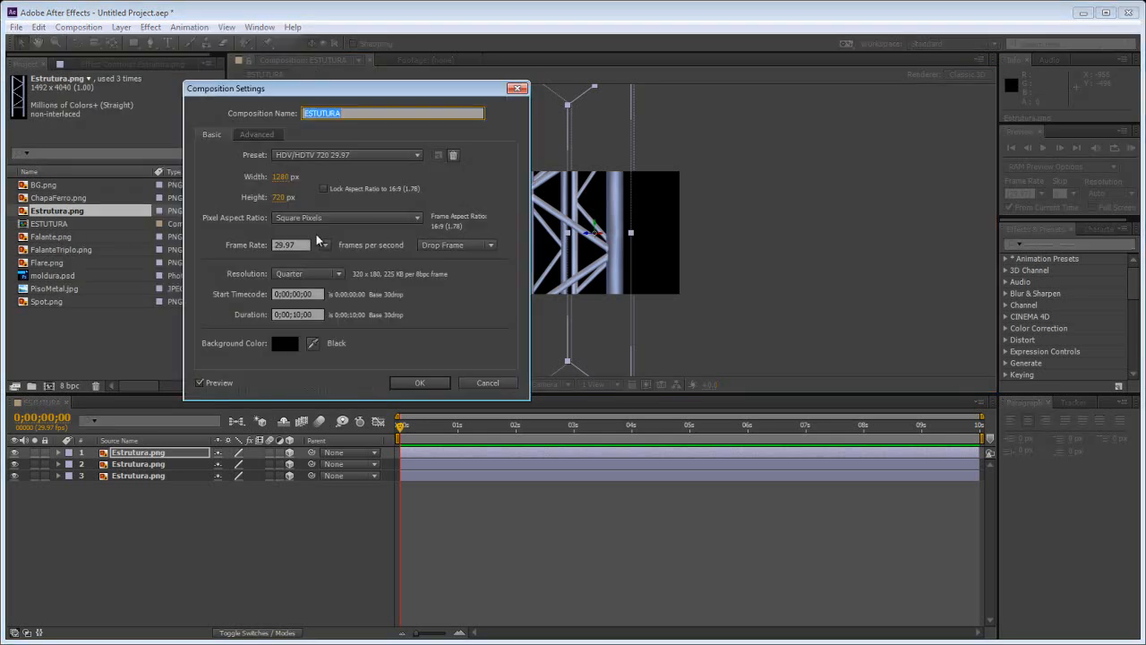
pyautogui.click(280, 177)
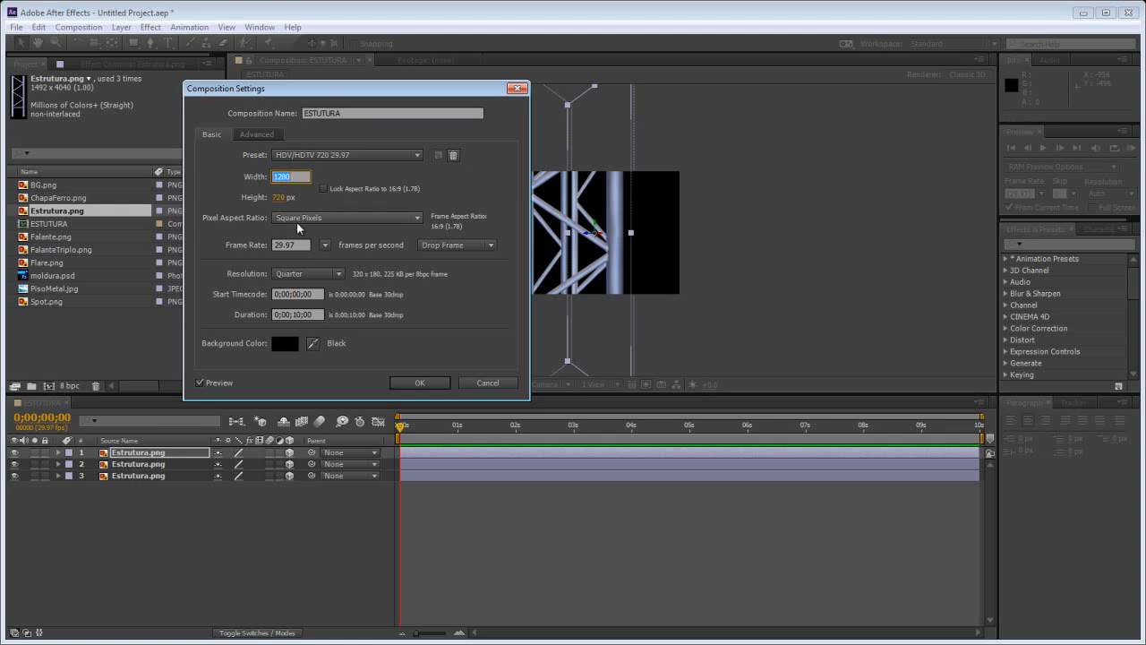
pyautogui.write('8000')
pyautogui.press('Tab')
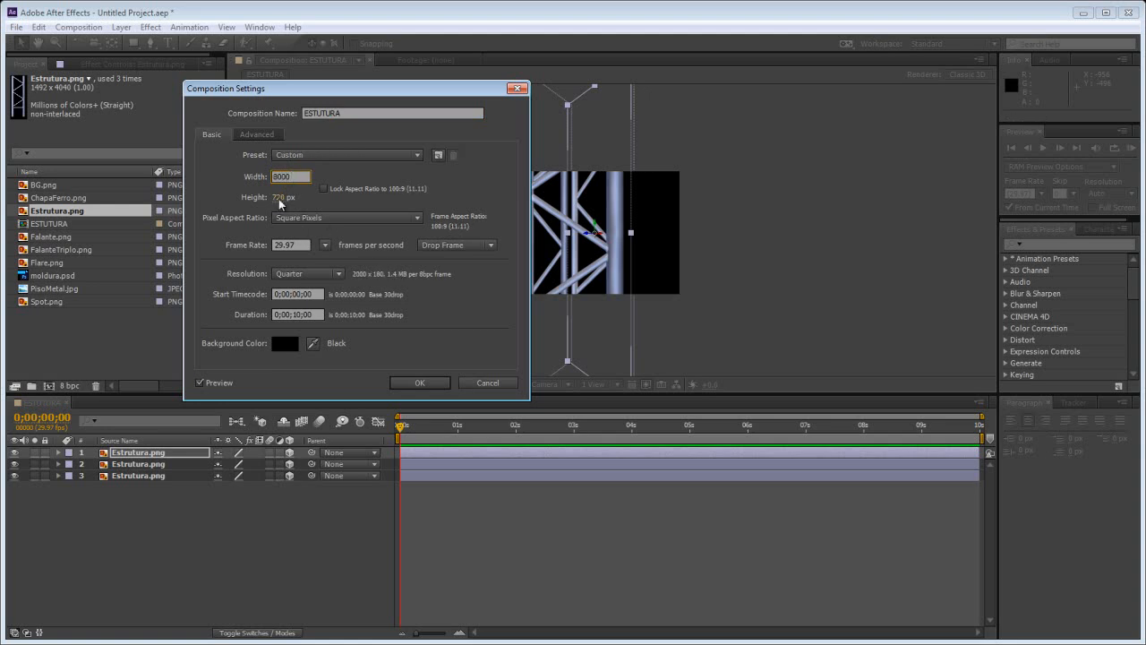
pyautogui.write('8000')
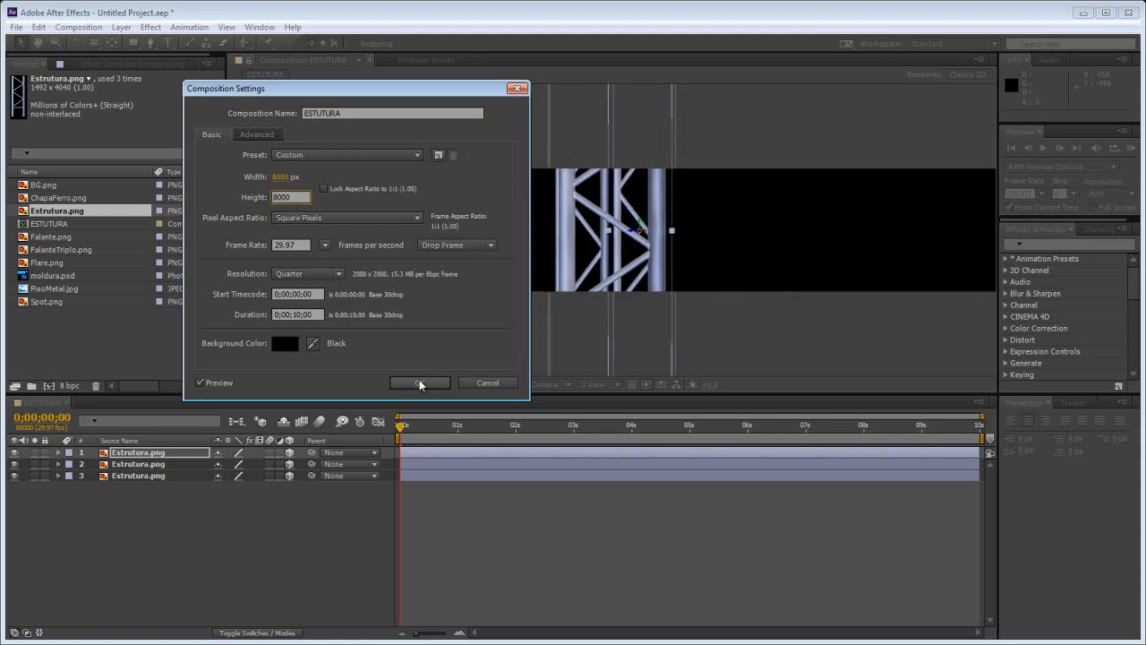
pyautogui.click(418, 381)
# Duplicate all three Estrutura.png layers and group the copies above the originals in the layer stack.
pyautogui.scroll(-4, 750, 240)
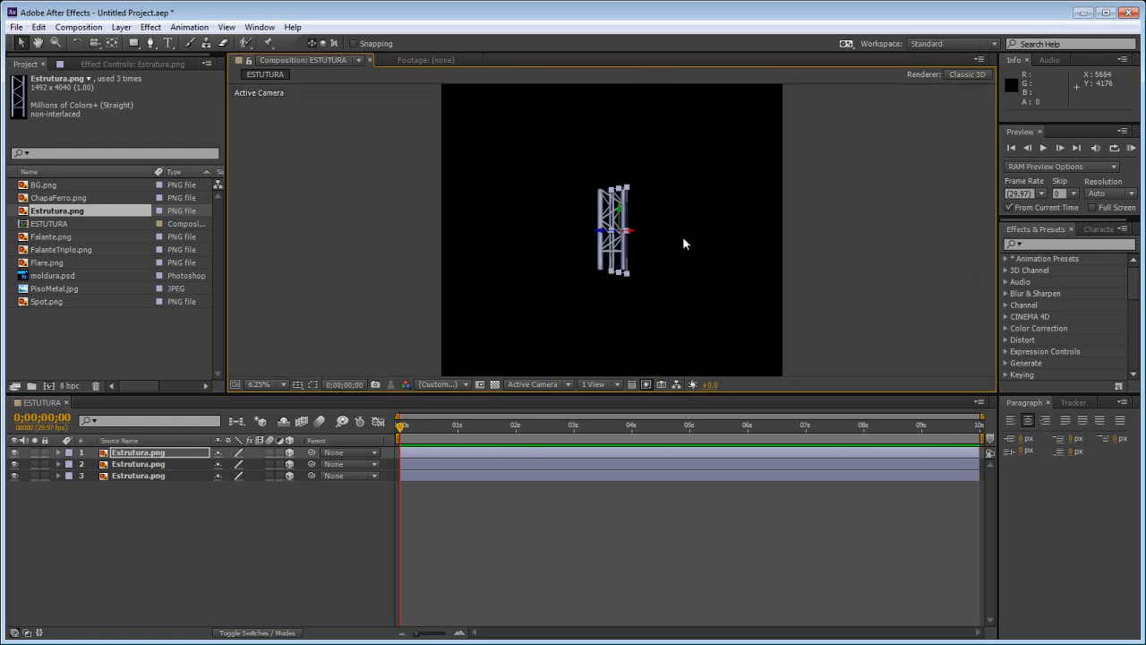
pyautogui.scroll(2, 683, 239)
pyautogui.moveTo(734, 236); pyautogui.dragTo(668, 266)
pyautogui.press('.')
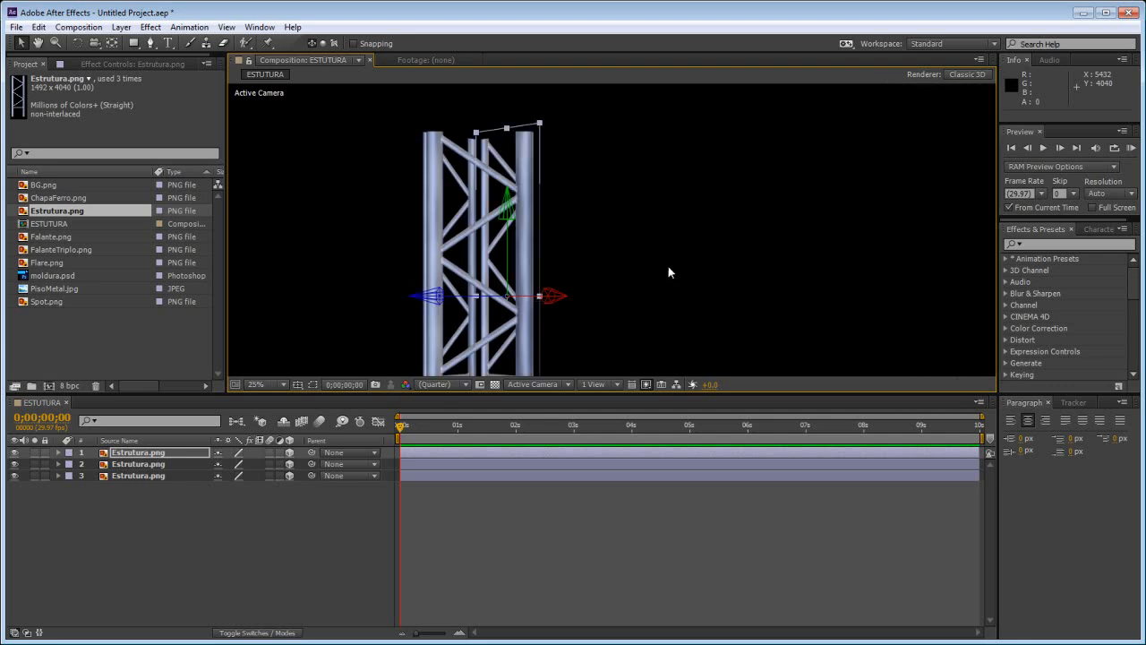
pyautogui.press(',')
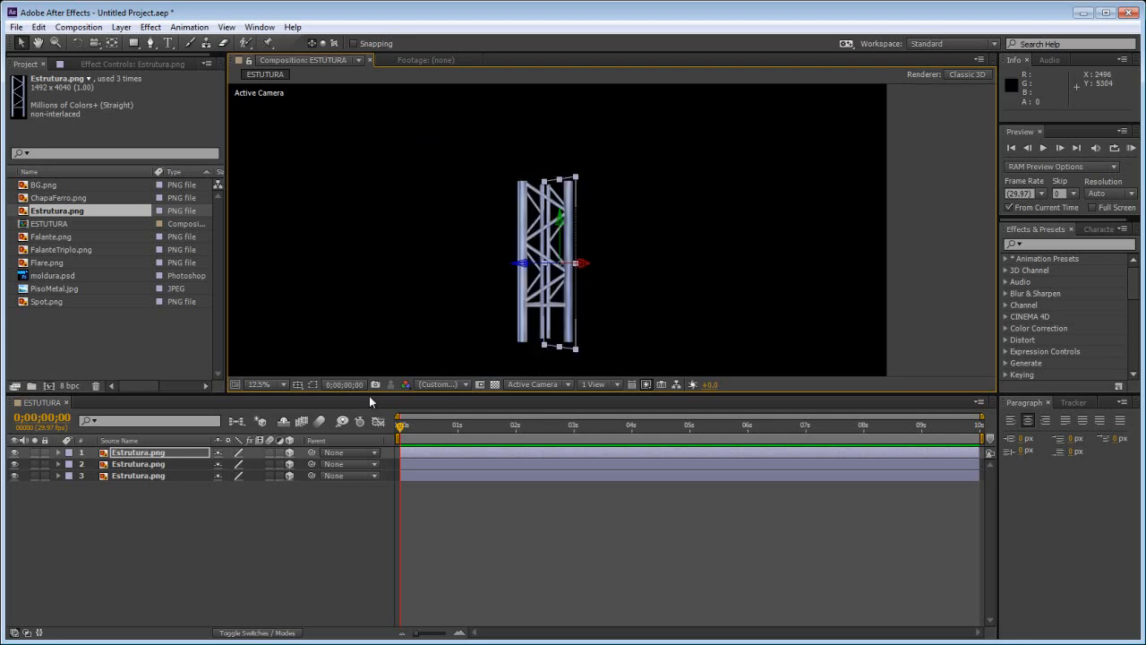
pyautogui.keyDown('ctrl'); pyautogui.click(146, 475); pyautogui.keyUp('ctrl')
pyautogui.keyDown('ctrl'); pyautogui.click(144, 464); pyautogui.keyUp('ctrl')
pyautogui.keyDown('ctrl'); pyautogui.click(141, 454); pyautogui.keyUp('ctrl')
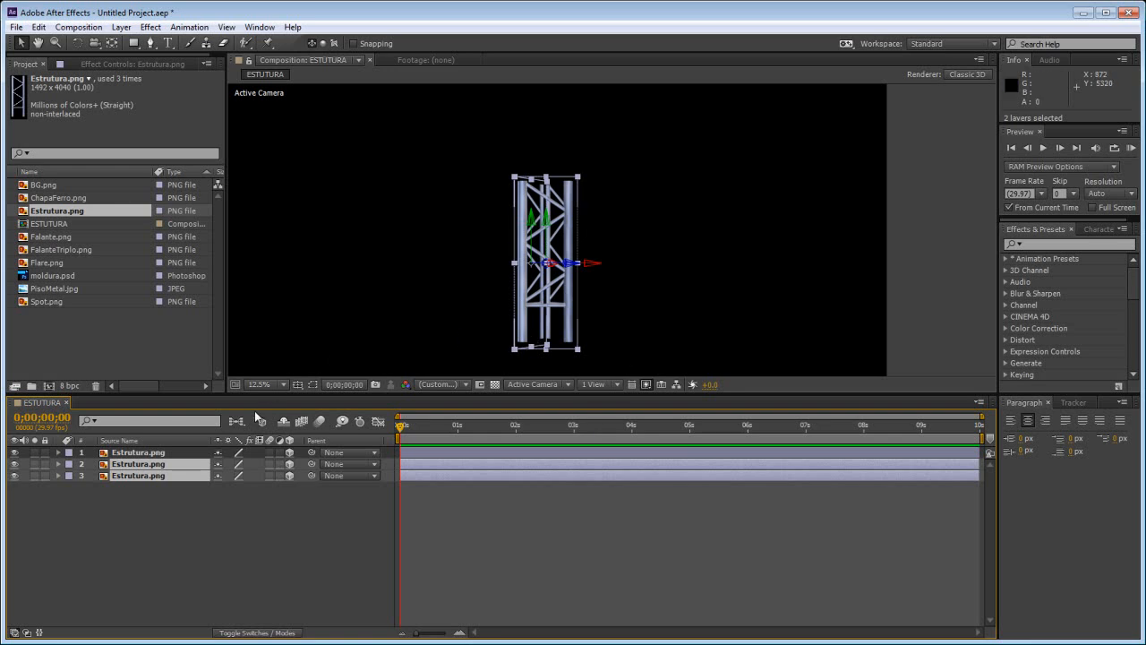
pyautogui.keyDown('shift'); pyautogui.click(146, 453); pyautogui.keyUp('shift')
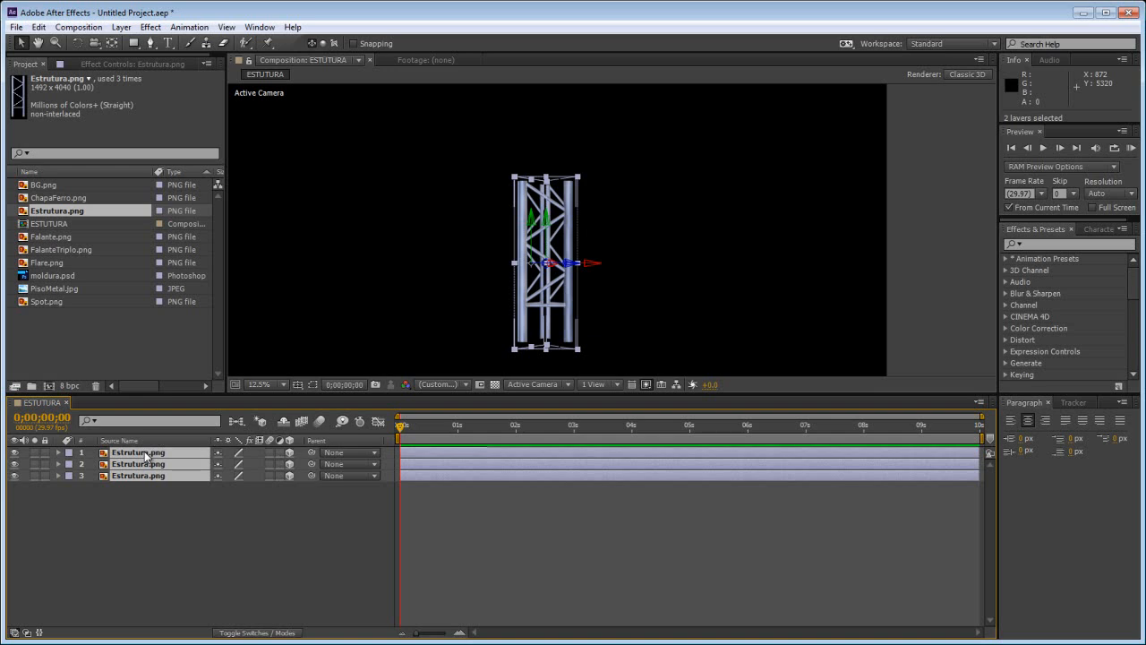
pyautogui.hotkey('ctrl', 'd')
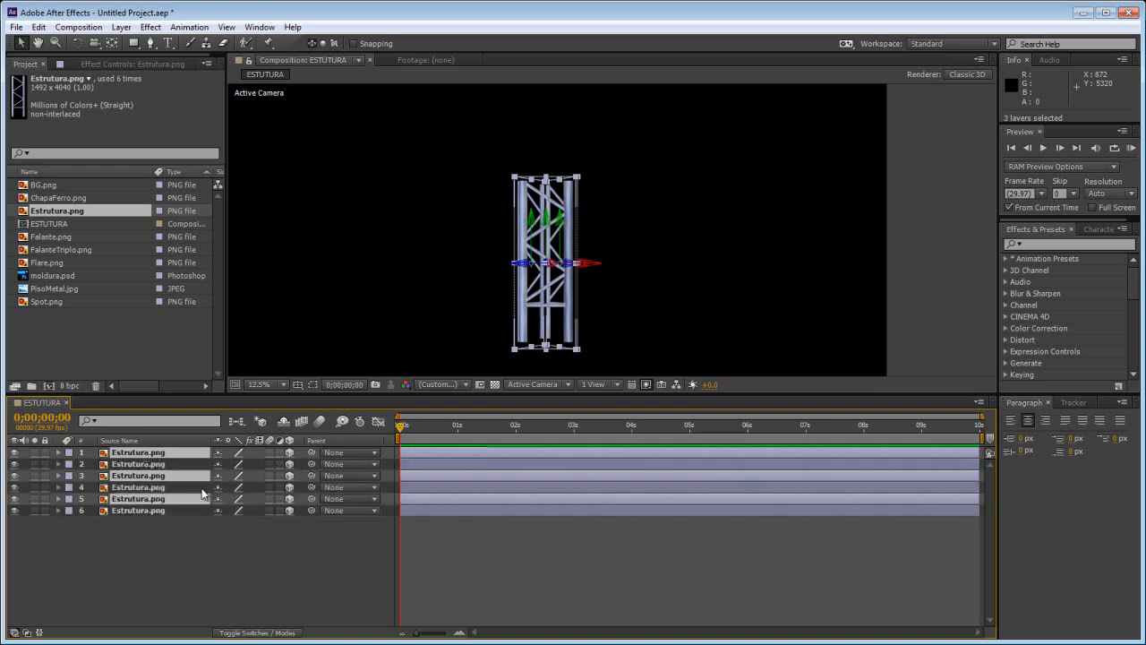
pyautogui.moveTo(156, 473); pyautogui.dragTo(157, 459)
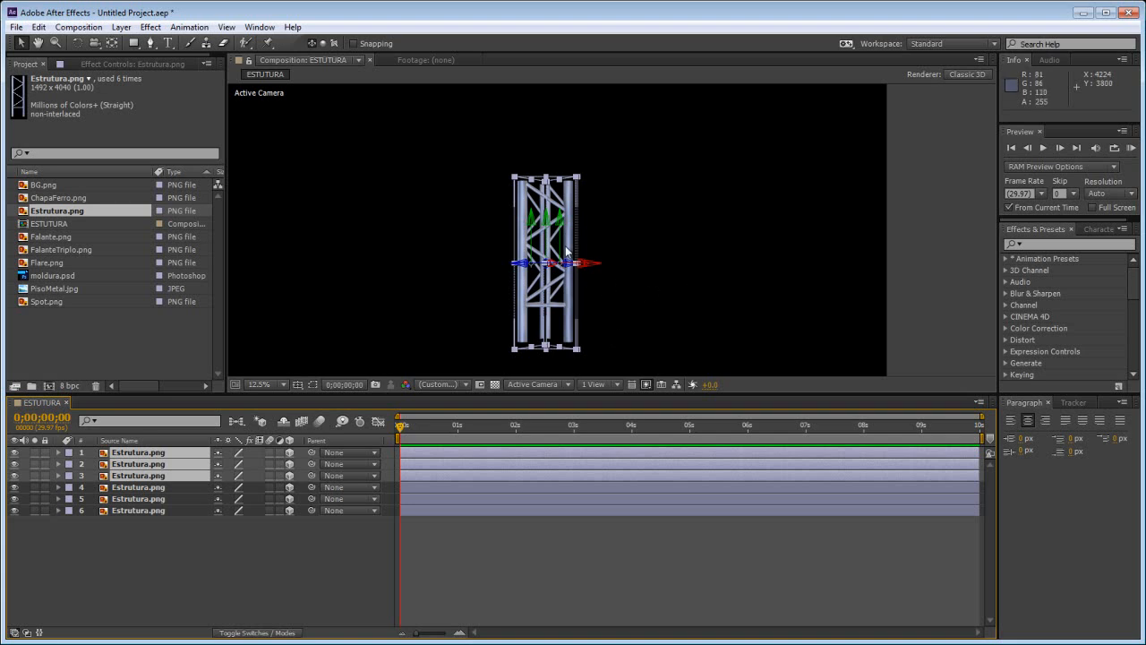
# Move the three copied layers straight up so they form a second section on top of the original truss.
pyautogui.moveTo(561, 235); pyautogui.dragTo(548, 75)
pyautogui.scroll(-1, 664, 205)
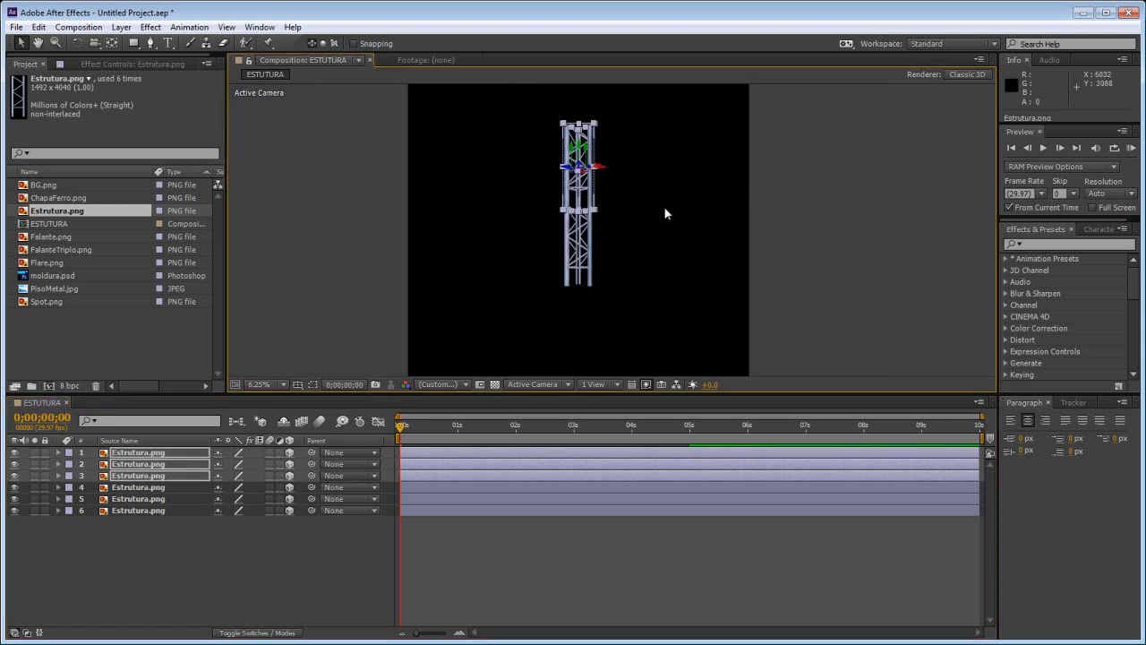
pyautogui.moveTo(648, 212)
pyautogui.mouseDown()
pyautogui.moveTo(636, 242)
pyautogui.moveTo(635, 218)
pyautogui.mouseUp()
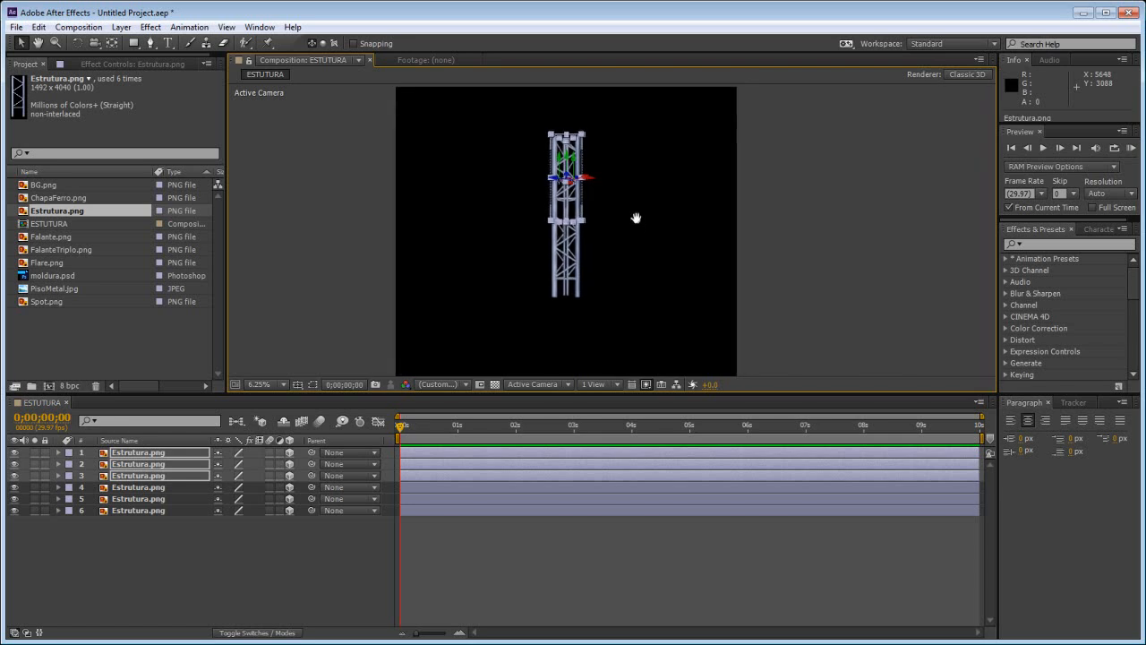
# Select all six Estrutura.png layers and move the two-section truss down to the lower edge of the visible composition area.
pyautogui.moveTo(516, 544); pyautogui.dragTo(366, 472)
pyautogui.moveTo(170, 540); pyautogui.dragTo(164, 444)
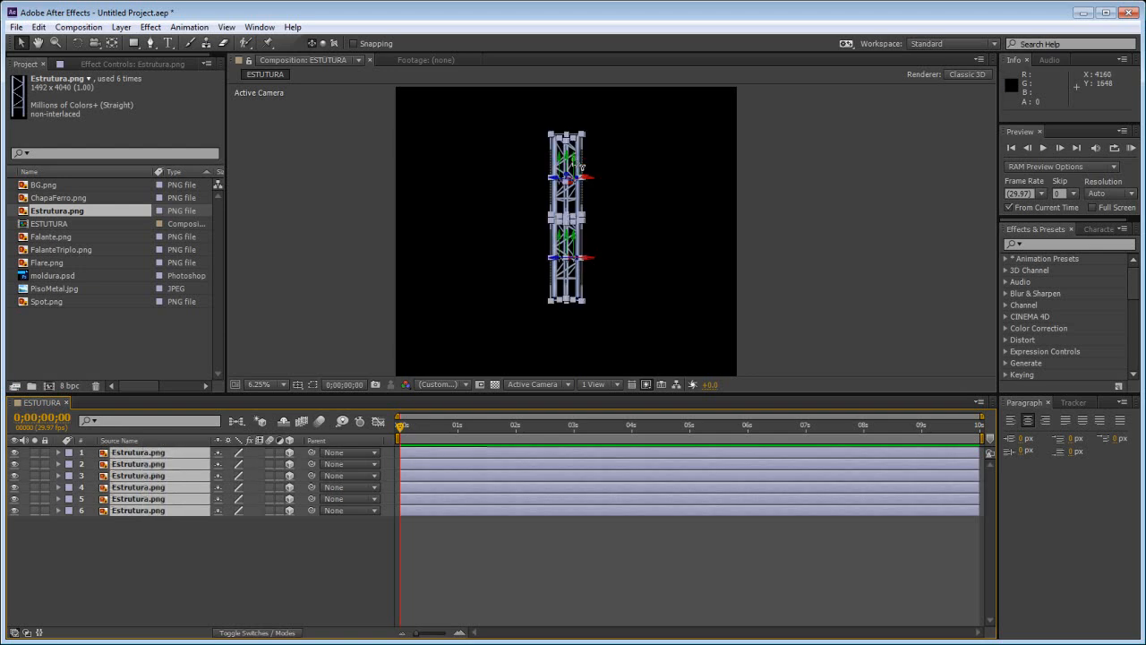
pyautogui.moveTo(573, 167); pyautogui.dragTo(553, 244)
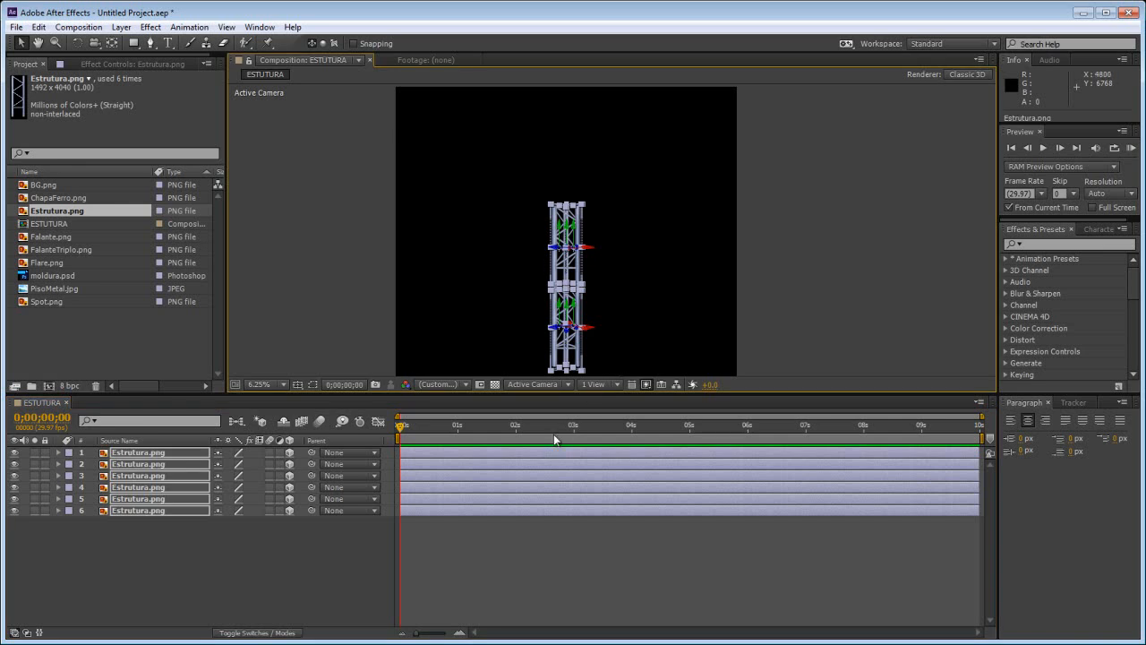
# Duplicate the six layers and move the copies up until they join the top of the existing truss without a gap.
pyautogui.hotkey('ctrl', 'd')
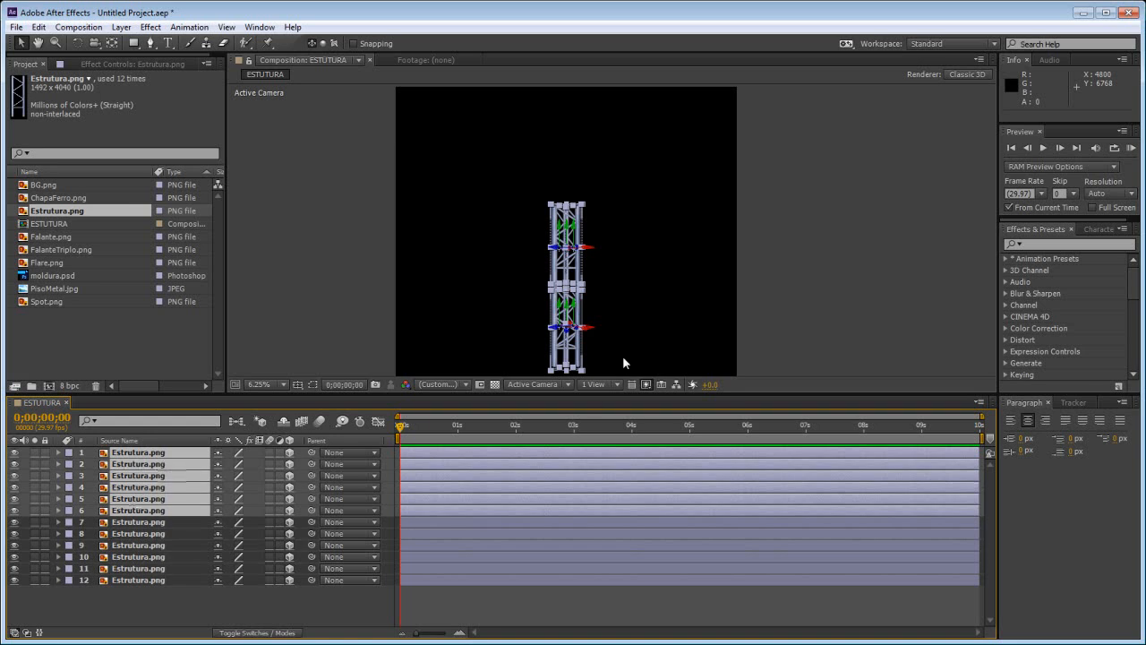
pyautogui.moveTo(577, 234); pyautogui.dragTo(574, 69)
pyautogui.scroll(2, 652, 260)
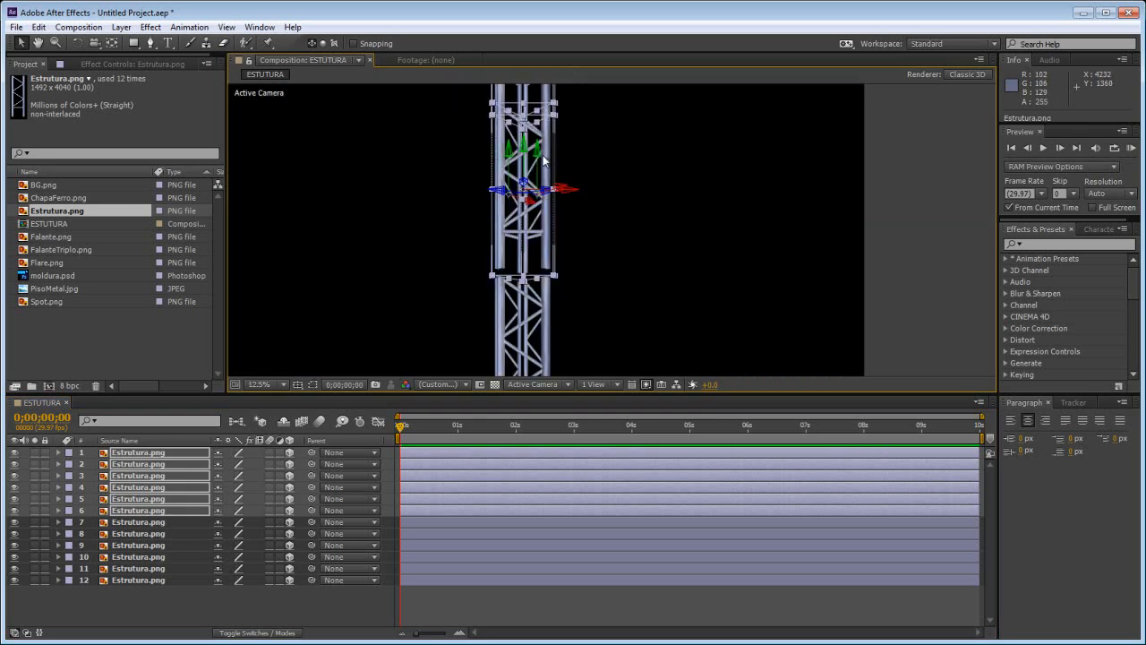
pyautogui.moveTo(537, 160); pyautogui.dragTo(542, 170)
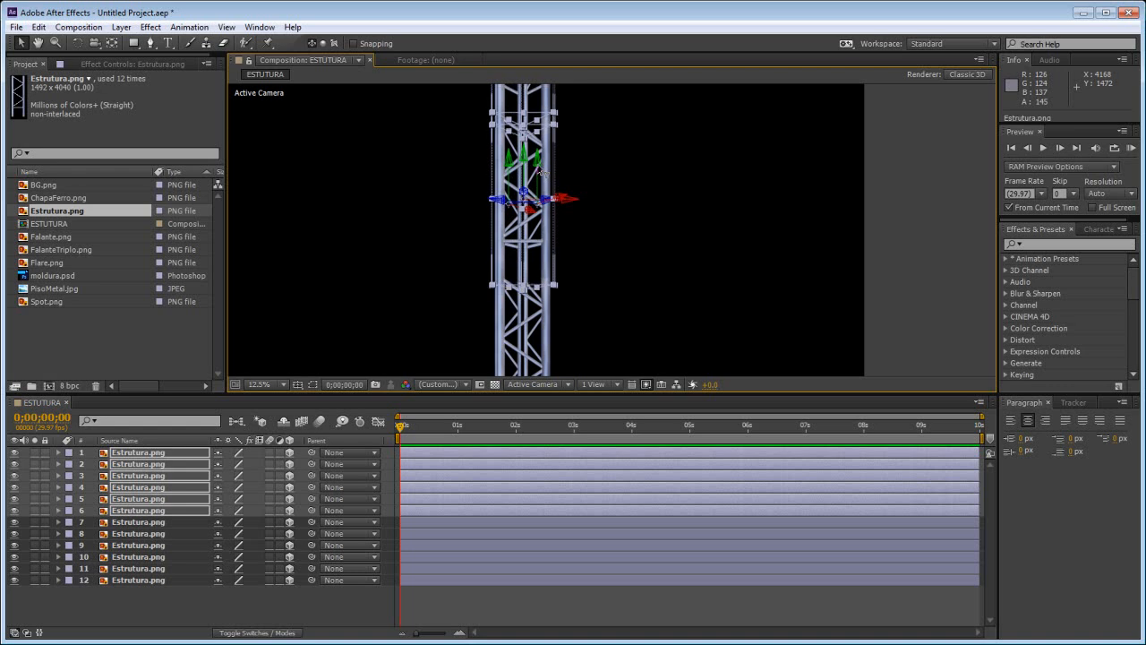
pyautogui.click(859, 234)
pyautogui.scroll(-2, 841, 246)
pyautogui.scroll(-1, 797, 259)
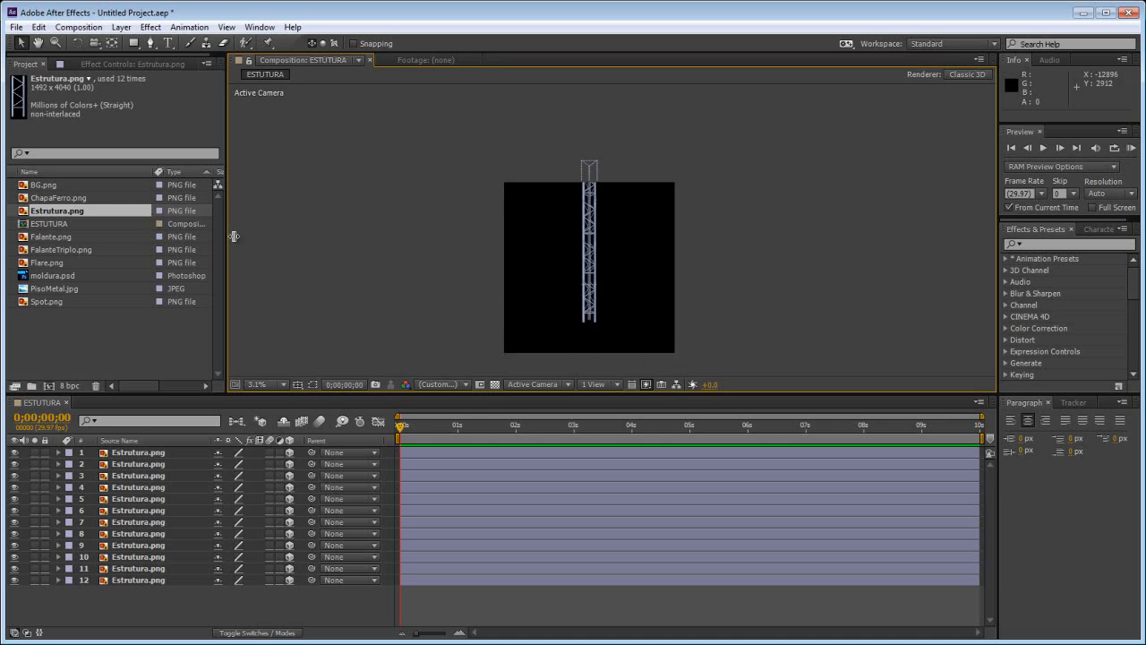
# Create a new composition named CAIXA CUBICA with a size of 4000 × 4000 px.
pyautogui.click(79, 27)
pyautogui.click(95, 40)
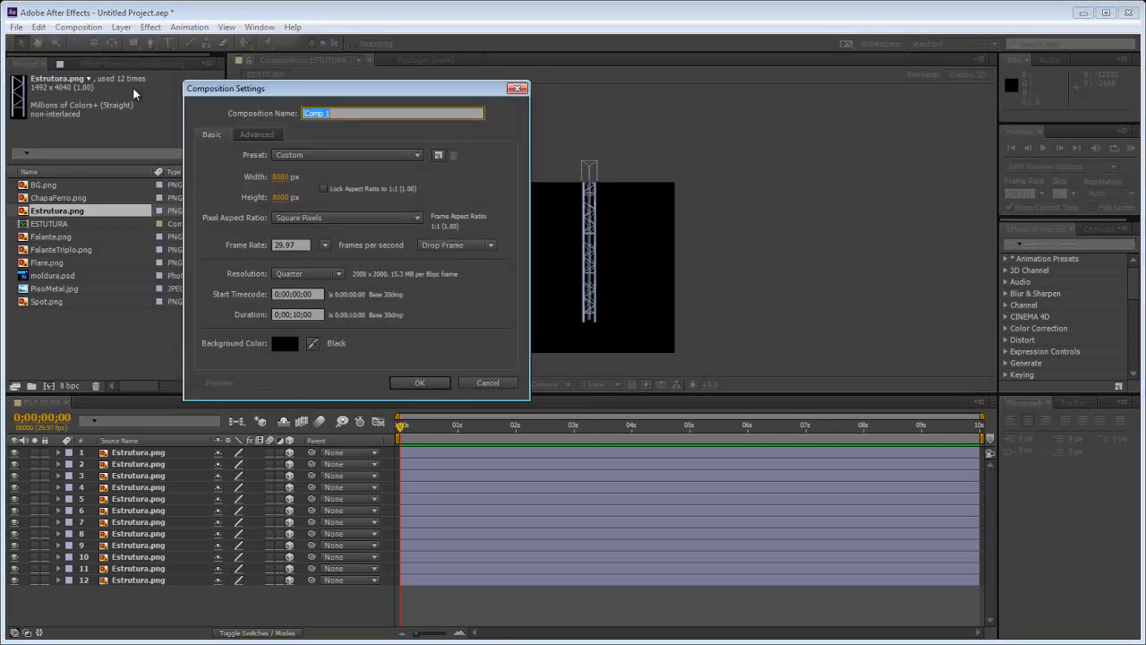
pyautogui.write('CAIXA CUBICA')
pyautogui.click(281, 177)
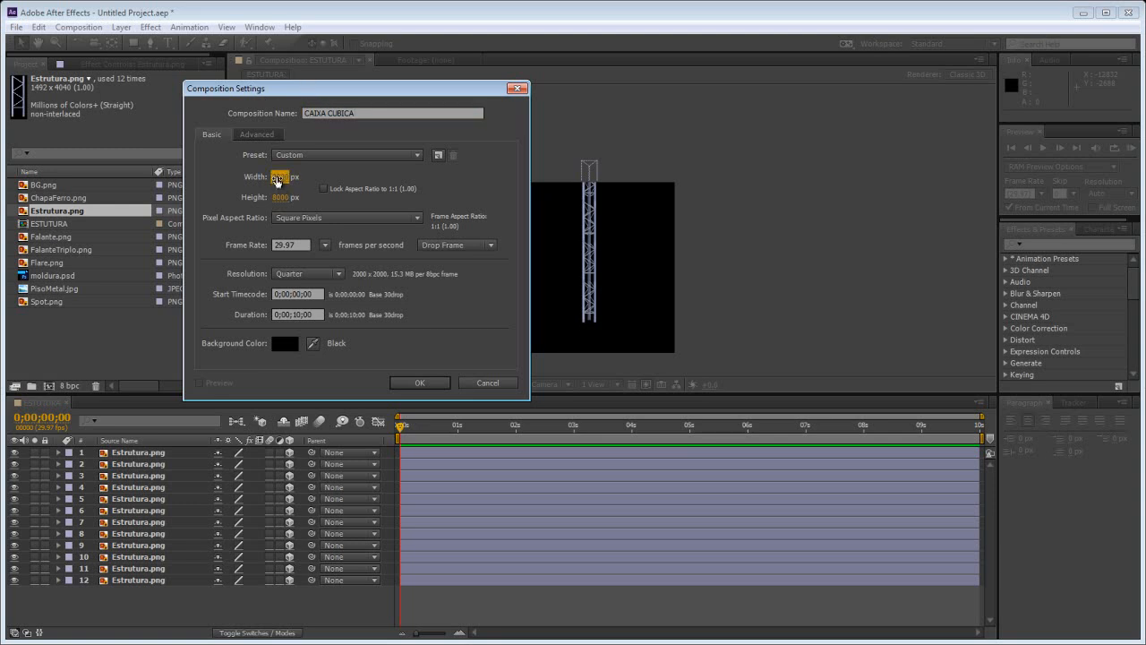
pyautogui.write('4000')
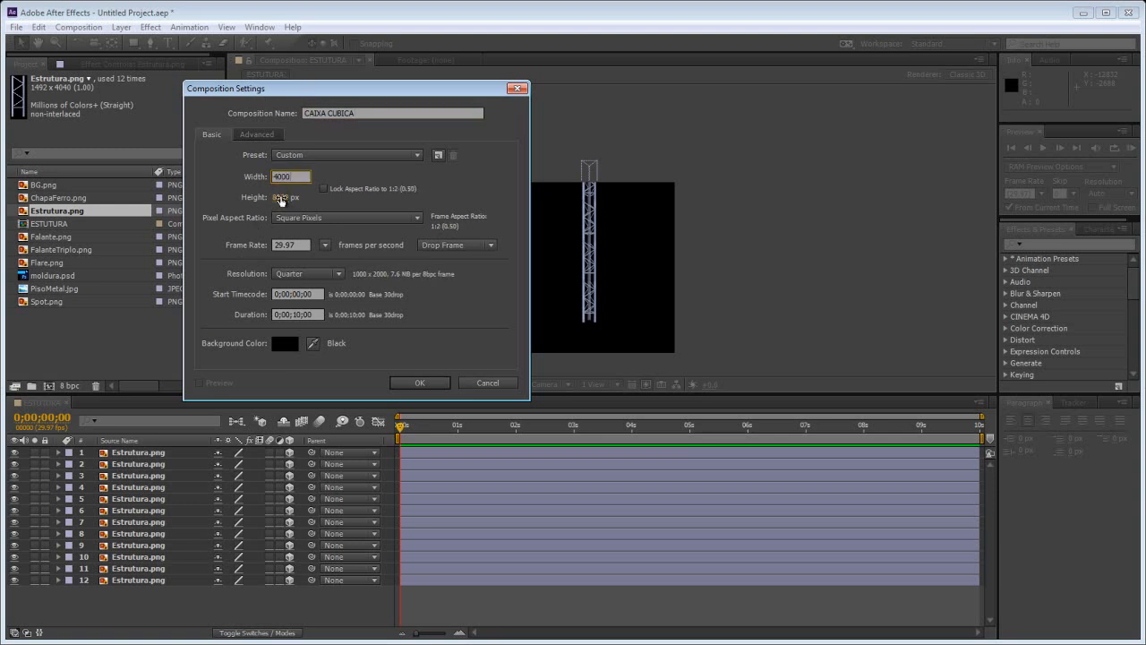
pyautogui.moveTo(281, 198); pyautogui.dragTo(276, 203)
pyautogui.write('4000')
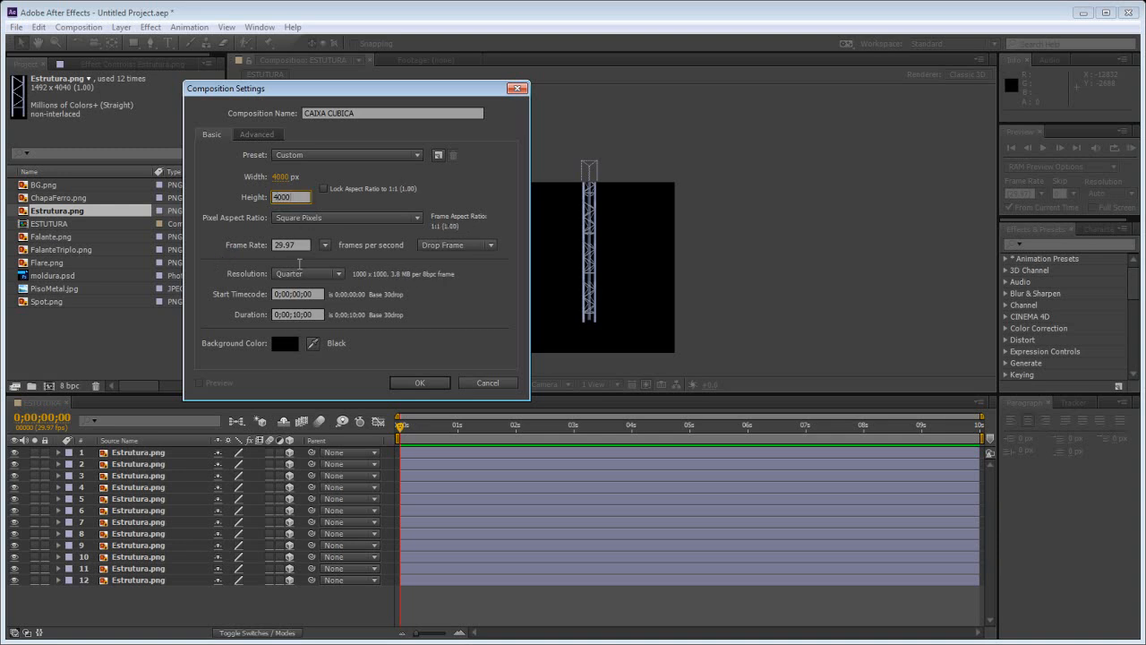
pyautogui.click(421, 384)
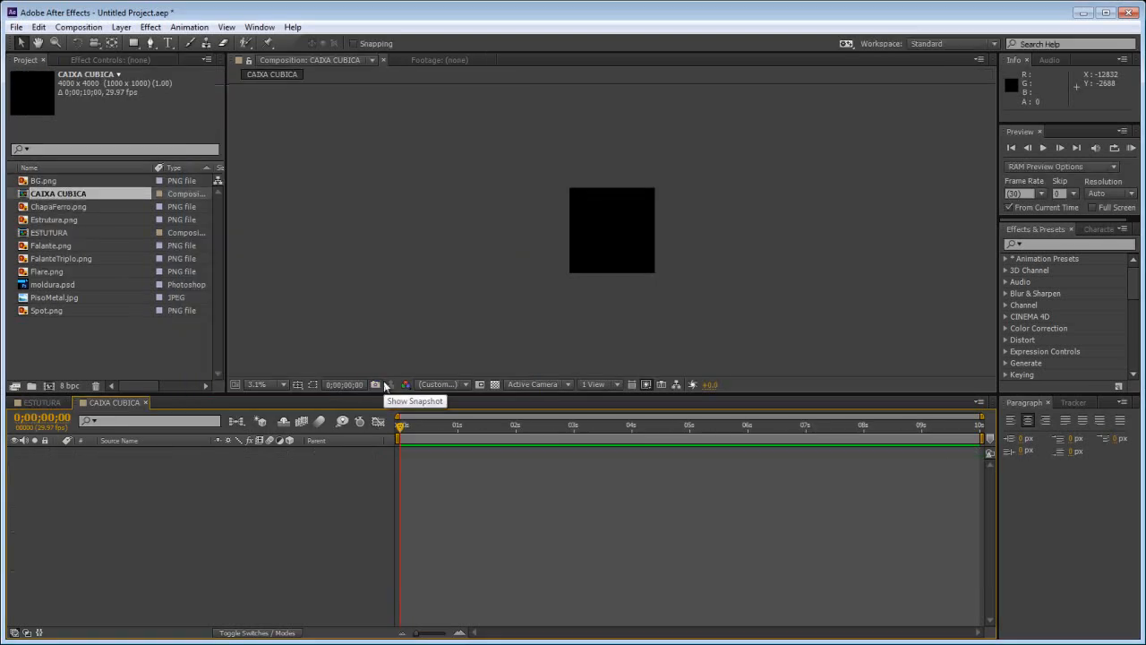
# Add Falante.png to the CAIXA CUBICA composition and make it a 3D layer.
pyautogui.scroll(1, 549, 297)
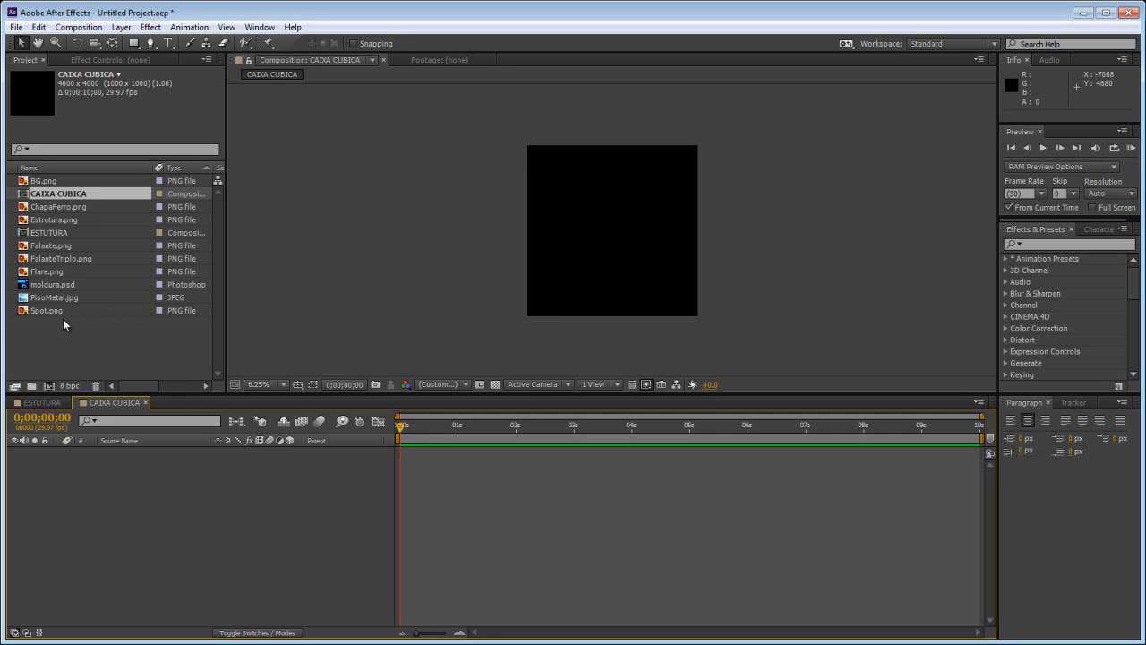
pyautogui.click(52, 246)
pyautogui.moveTo(54, 260); pyautogui.dragTo(145, 482)
pyautogui.click(288, 452)
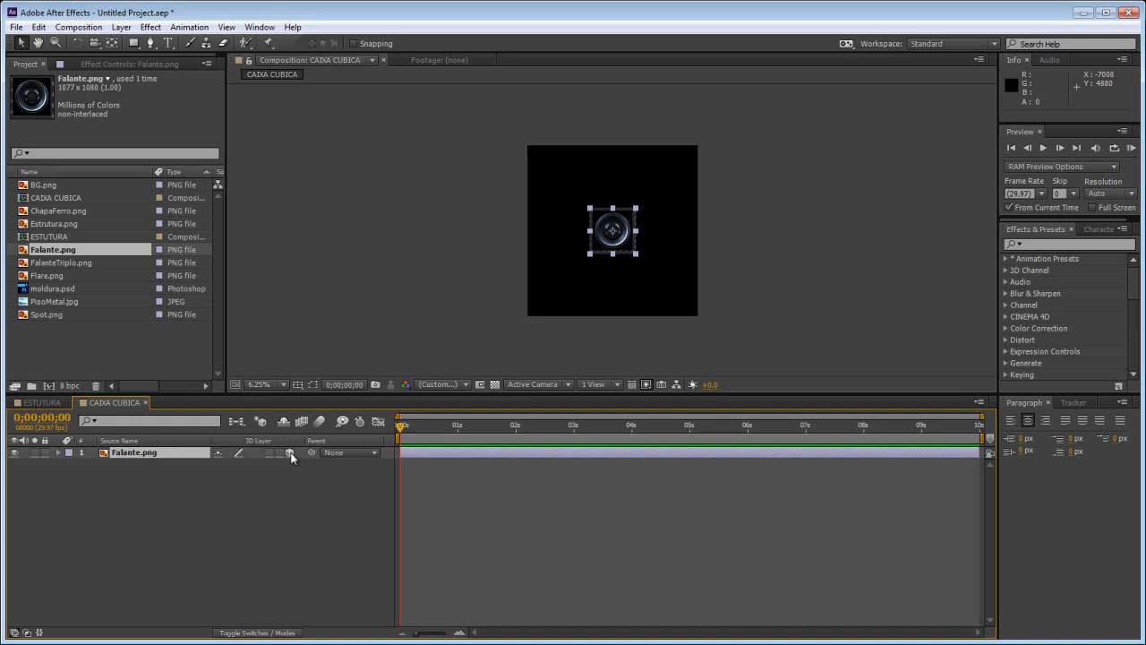
# Set the Falante.png layer's scale to 50%.
pyautogui.press('.')
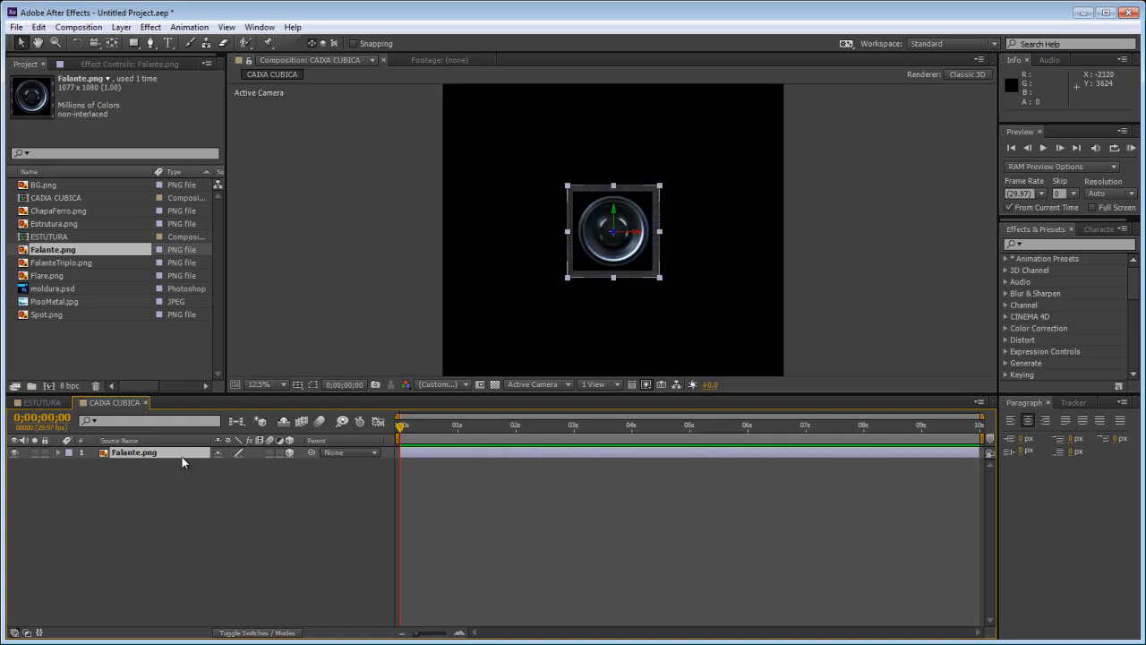
pyautogui.press('s')
pyautogui.click(235, 465)
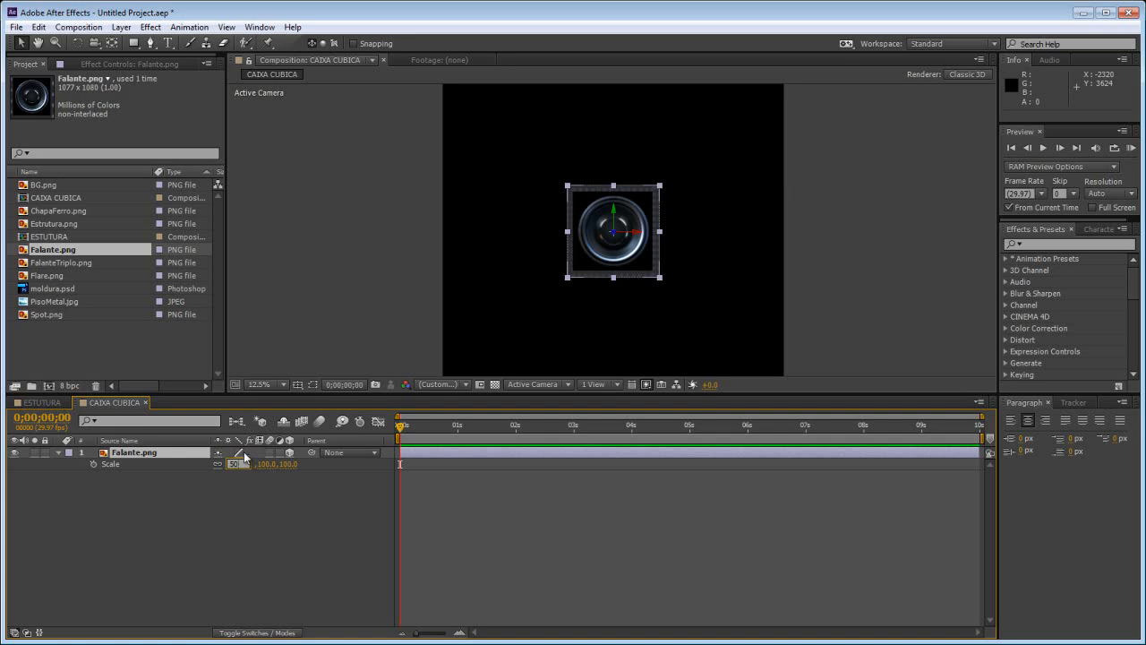
pyautogui.write('50')
pyautogui.press('Return')
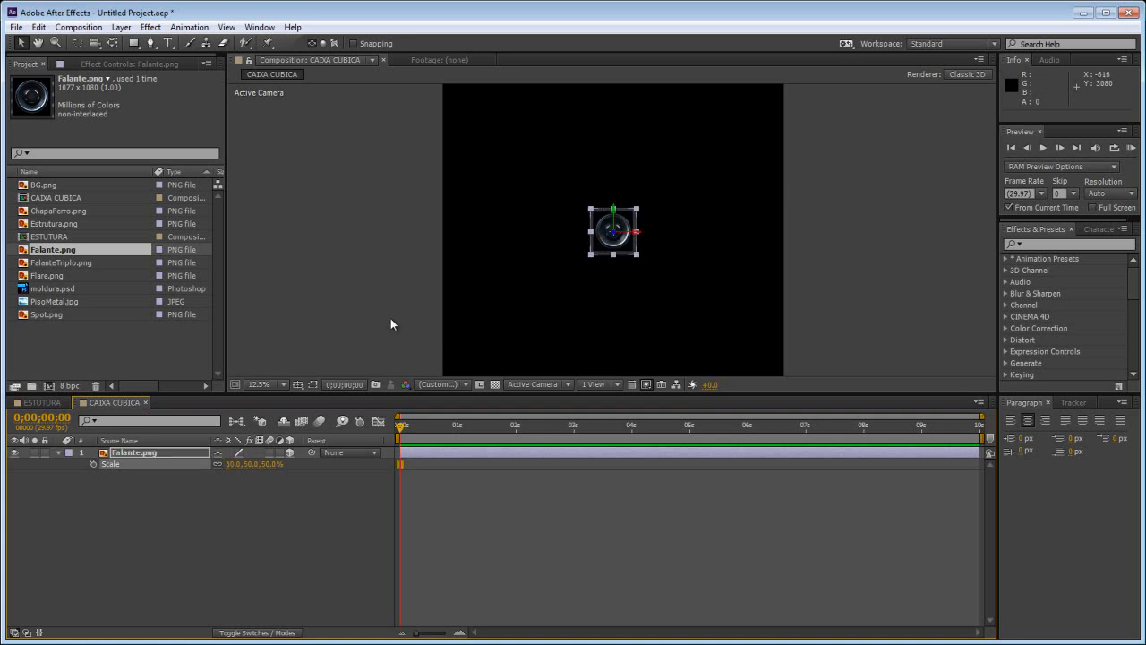
pyautogui.press('.')
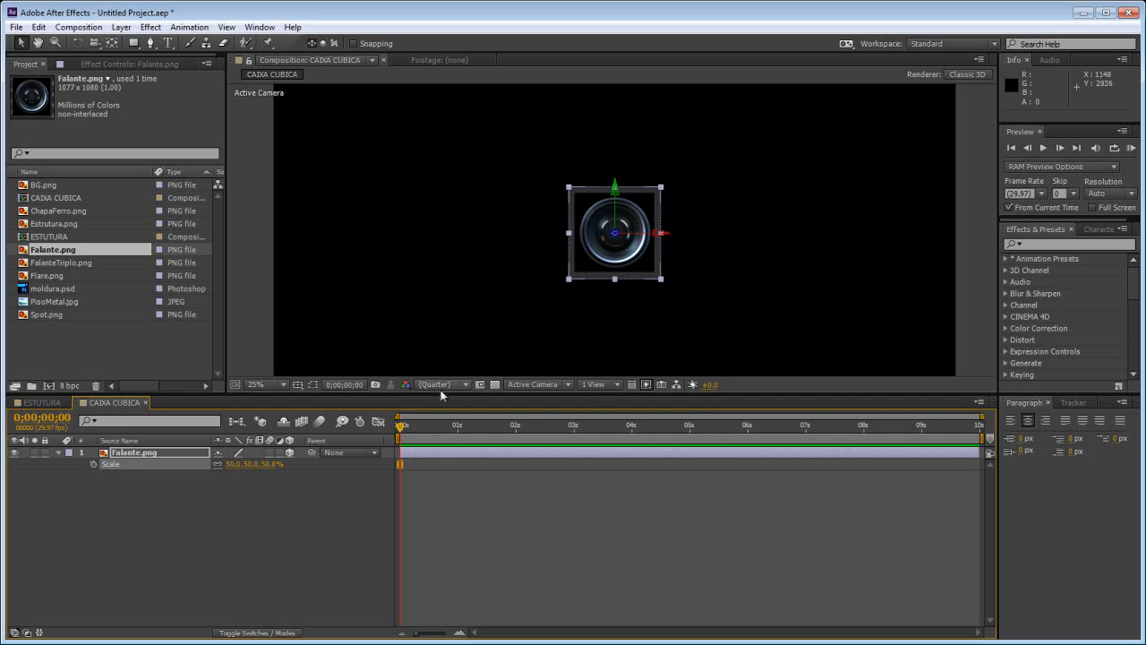
# In the Top view, duplicate the Falante.png layer and move the copy back along its Z axis, behind the original.
pyautogui.click(523, 385)
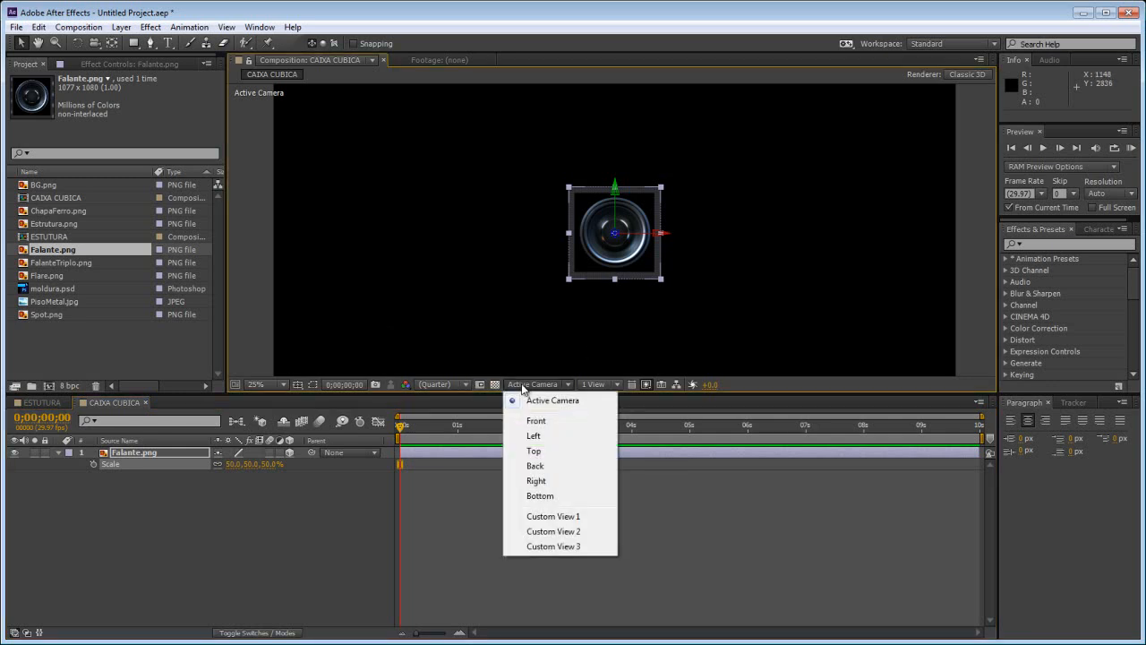
pyautogui.click(533, 452)
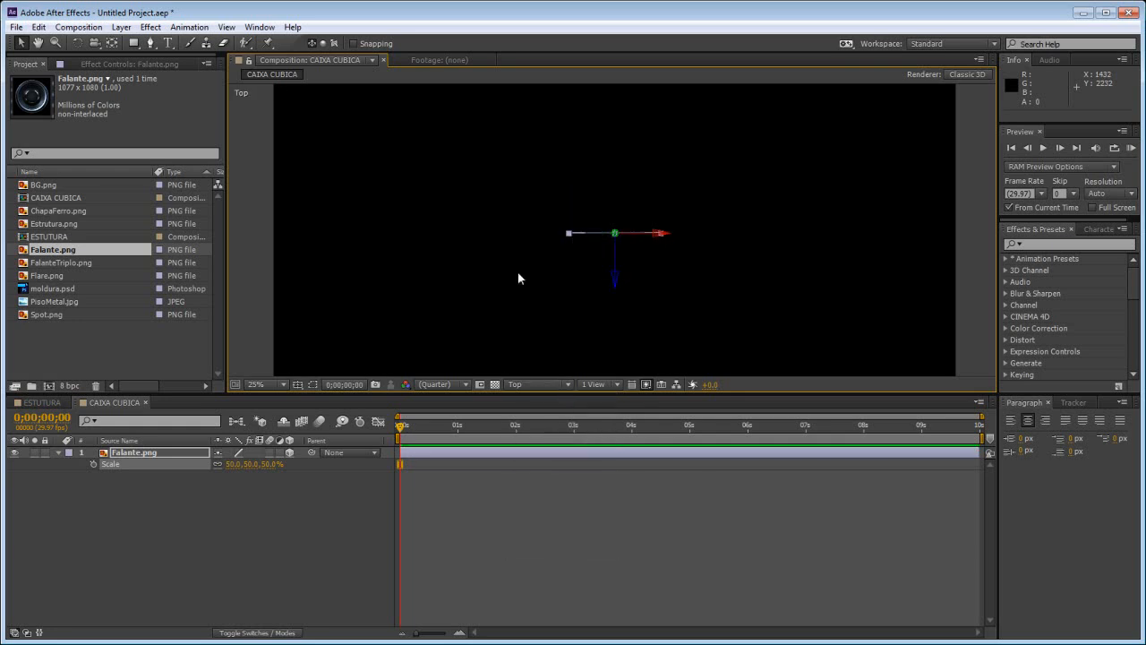
pyautogui.press('.')
pyautogui.click(192, 452)
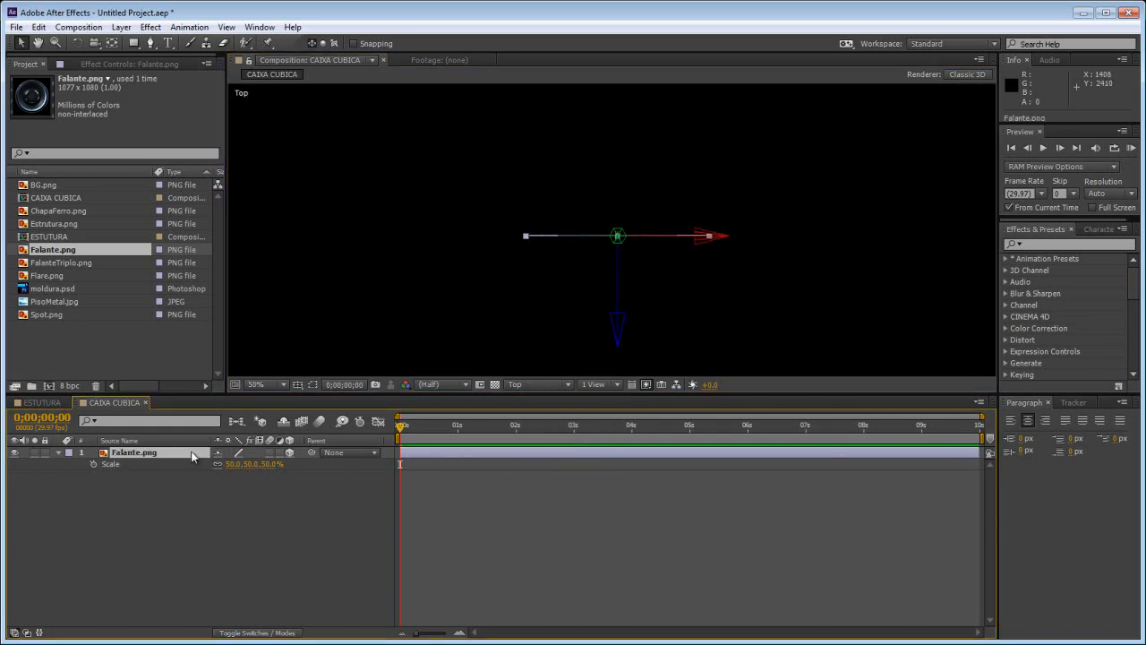
pyautogui.hotkey('ctrl', 'd')
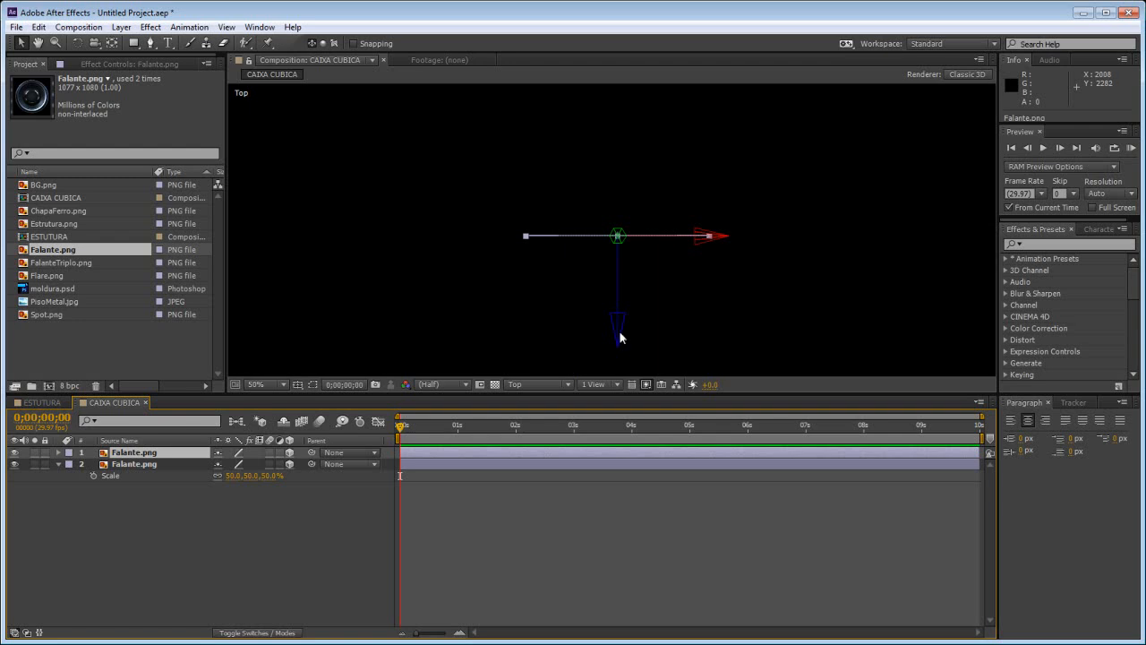
pyautogui.moveTo(620, 331); pyautogui.dragTo(628, 257)
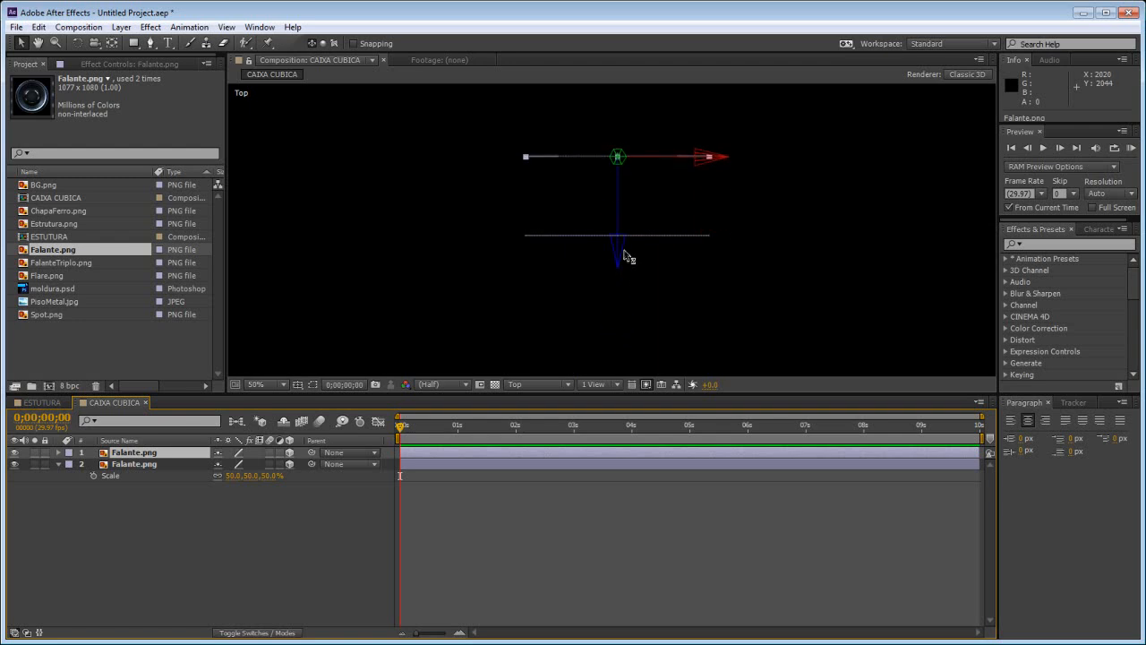
# Set the Y Rotation of the duplicated Falante.png layer to 90°.
pyautogui.click(142, 454)
pyautogui.press('r')
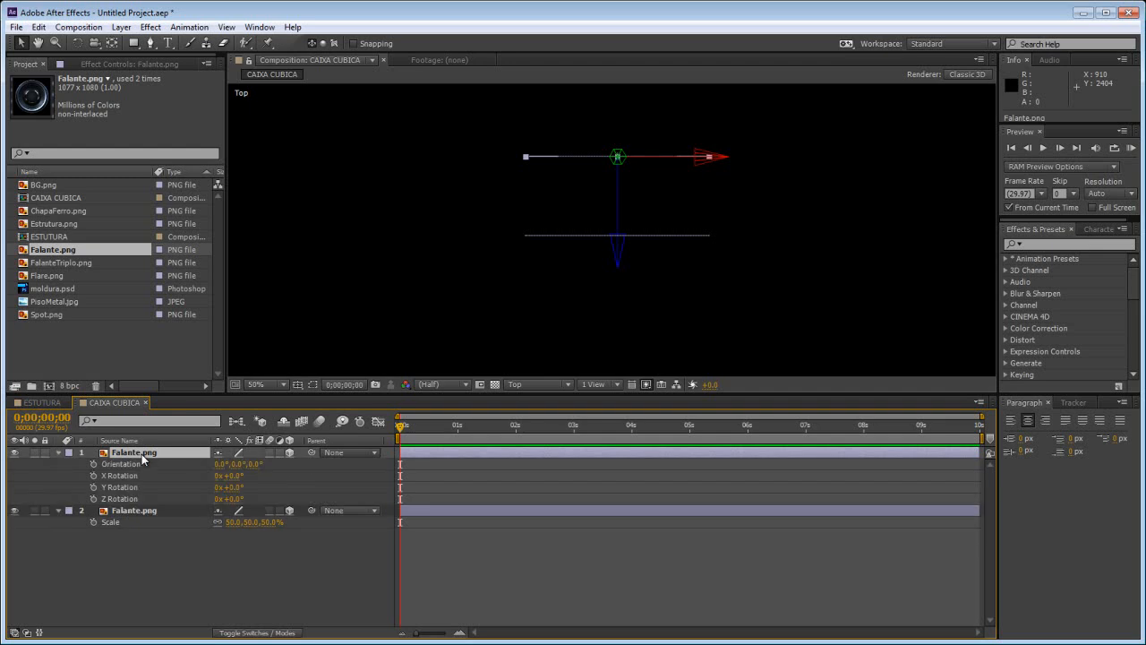
pyautogui.click(235, 488)
pyautogui.press('Return')
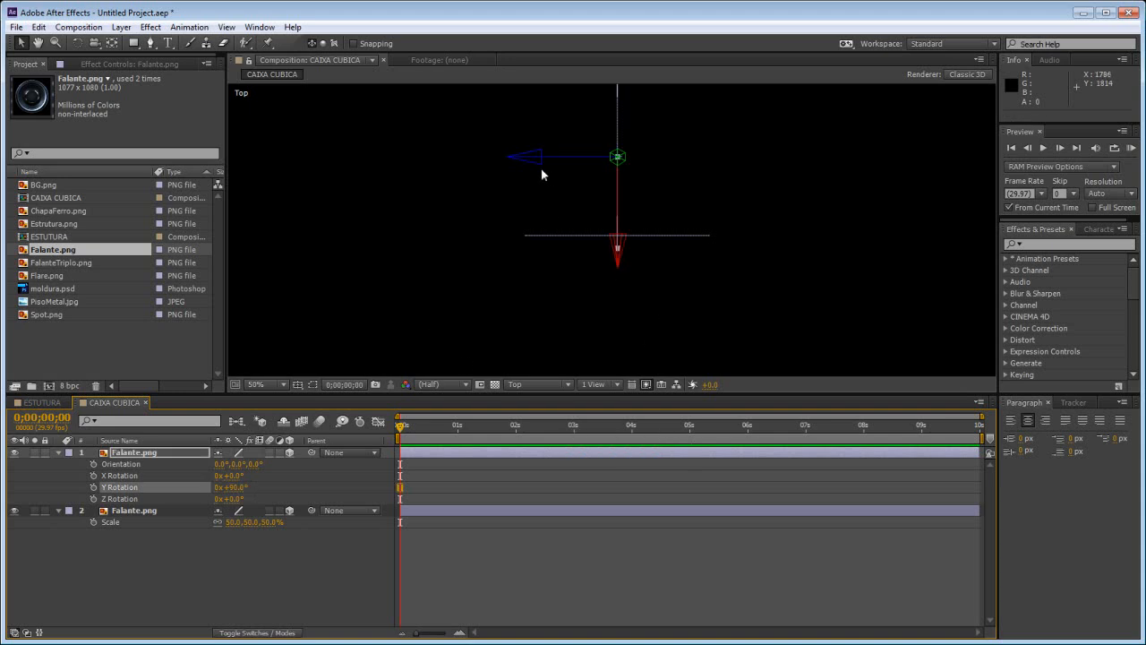
# Move the rotated Falante.png copy sideways to the left end of the front panel.
pyautogui.moveTo(537, 161); pyautogui.dragTo(447, 174)
pyautogui.moveTo(559, 282); pyautogui.dragTo(534, 303)
pyautogui.press('.')
pyautogui.press('.')
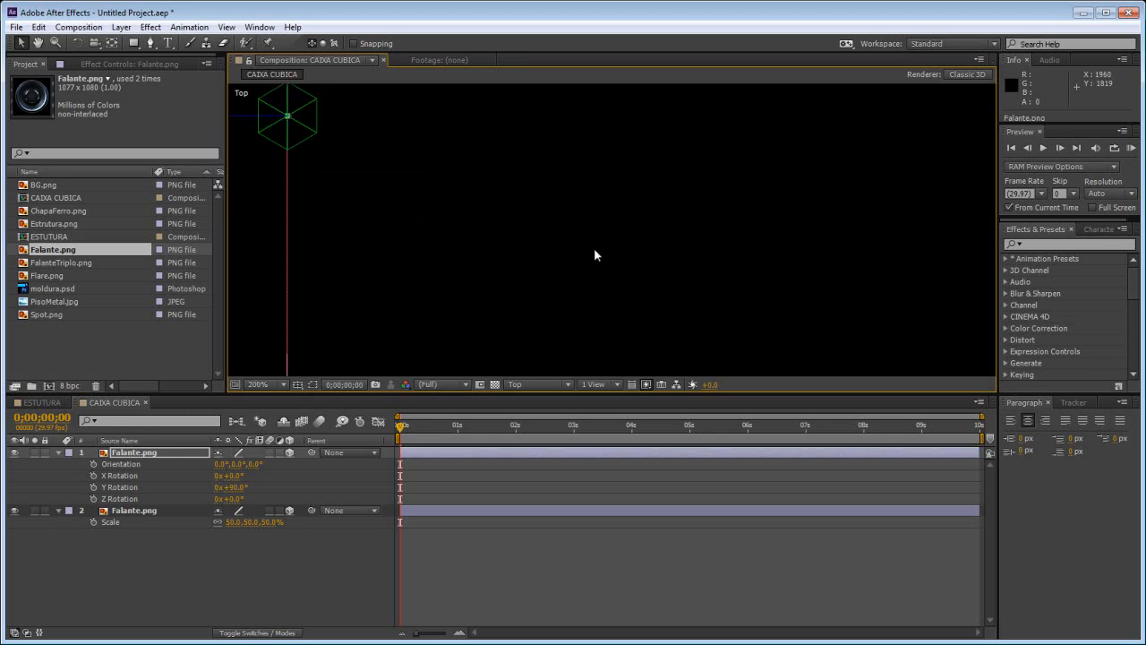
pyautogui.moveTo(462, 272); pyautogui.dragTo(692, 74)
pyautogui.moveTo(526, 317); pyautogui.dragTo(519, 333)
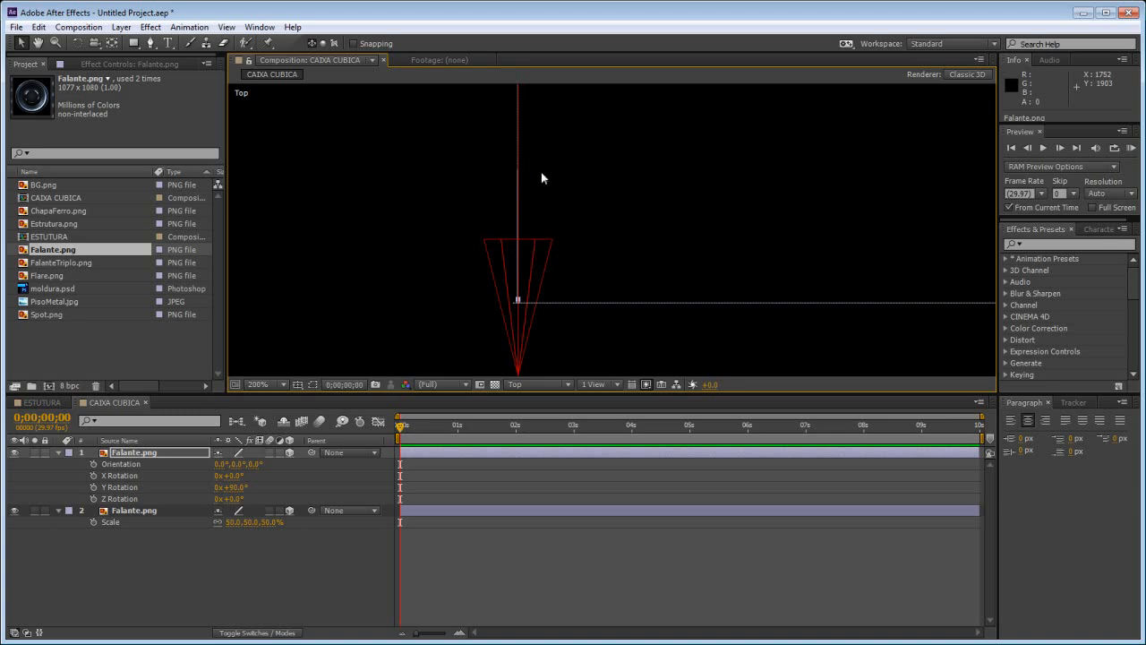
# Fine-tune the side panel's position so its front edge meets the left end of the front panel at a clean corner.
pyautogui.press(',')
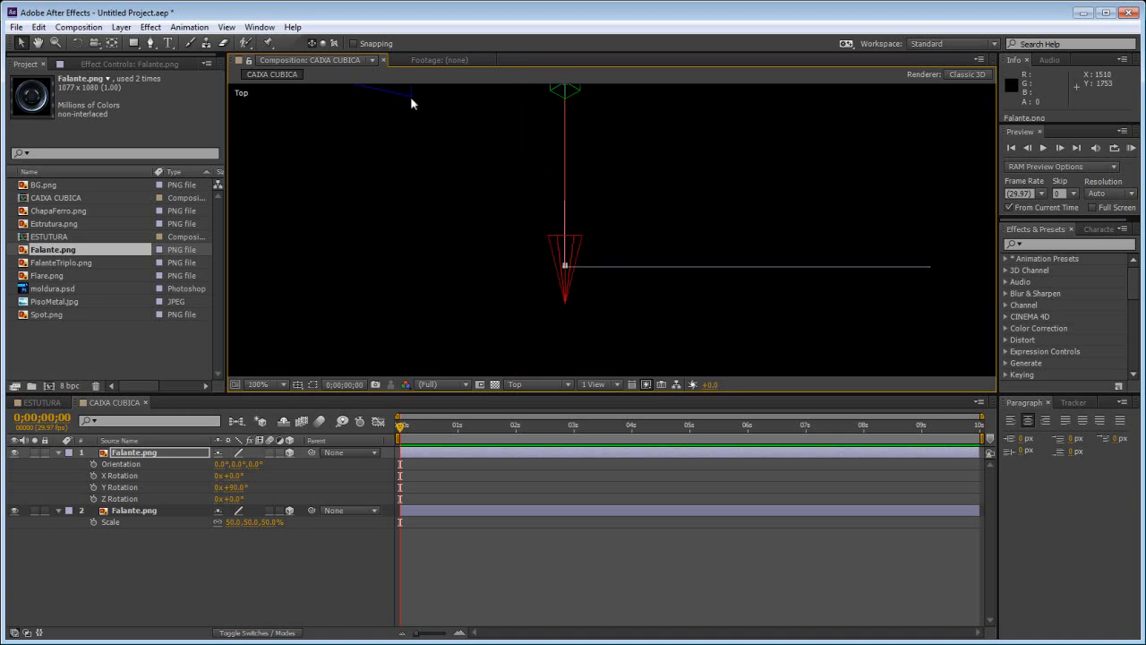
pyautogui.scroll(3, 450, 139)
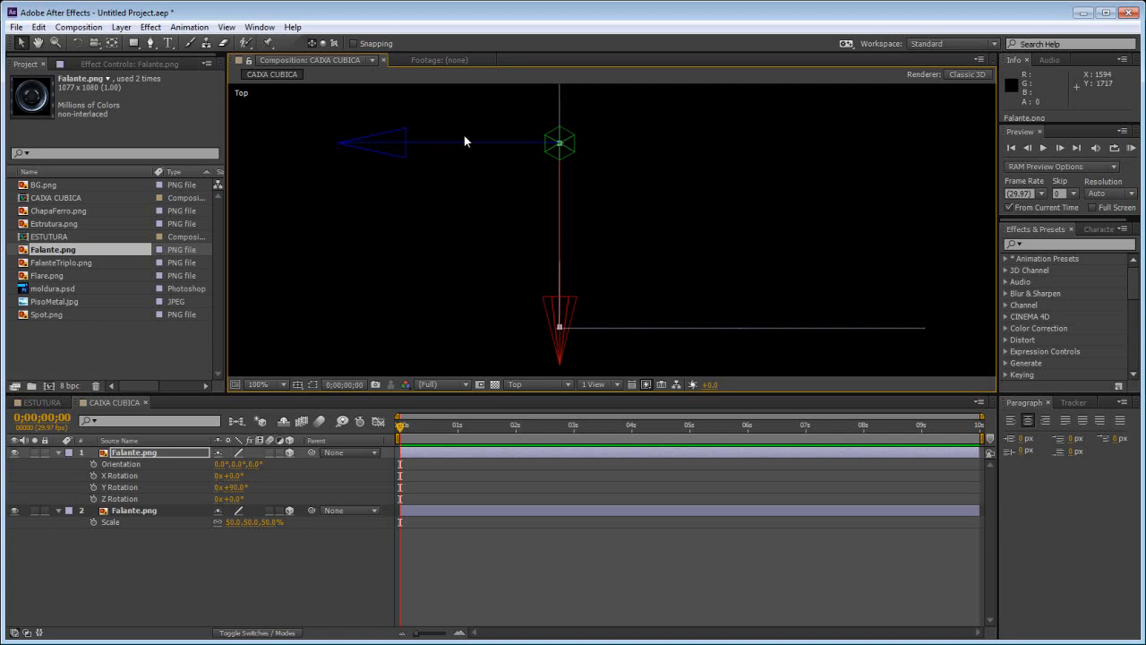
pyautogui.moveTo(459, 142); pyautogui.dragTo(456, 143)
pyautogui.click(410, 349)
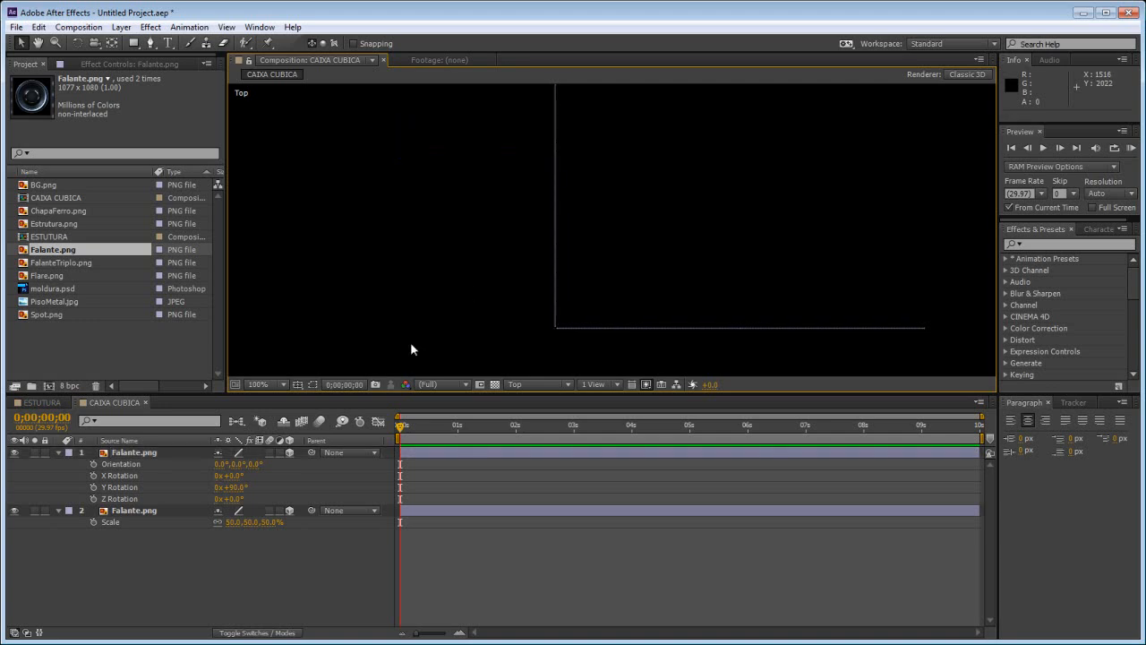
pyautogui.click(555, 256)
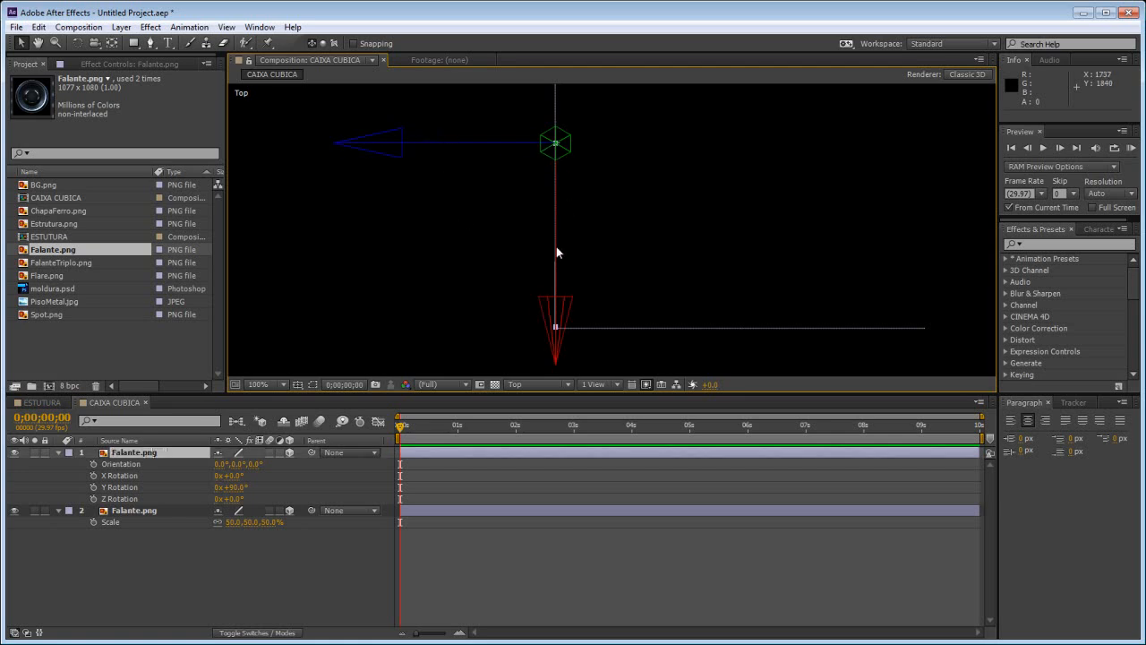
pyautogui.moveTo(554, 341); pyautogui.dragTo(554, 343)
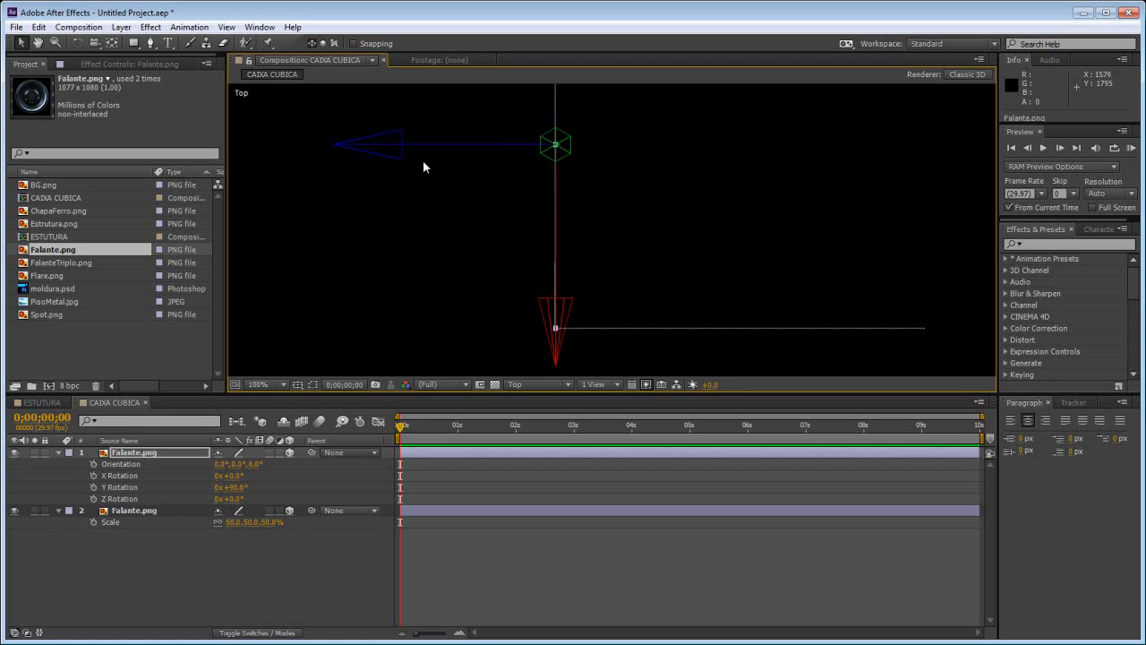
pyautogui.moveTo(394, 144); pyautogui.dragTo(394, 144)
pyautogui.click(482, 315)
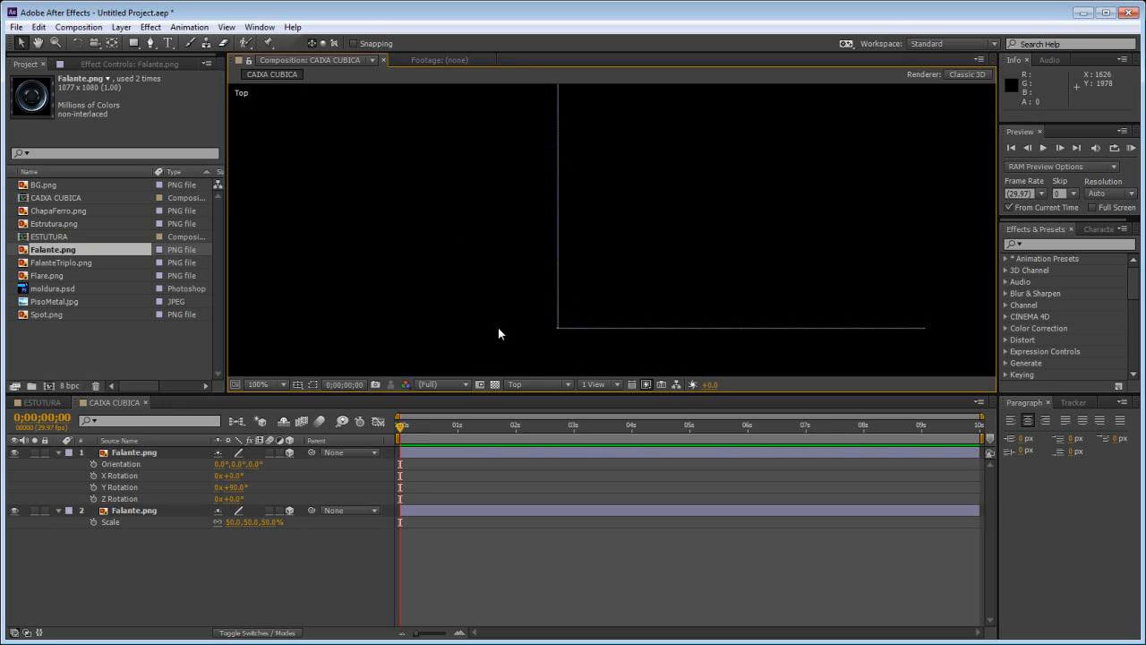
# Duplicate the side panel and move the copy to the right end of the front panel.
pyautogui.press(',')
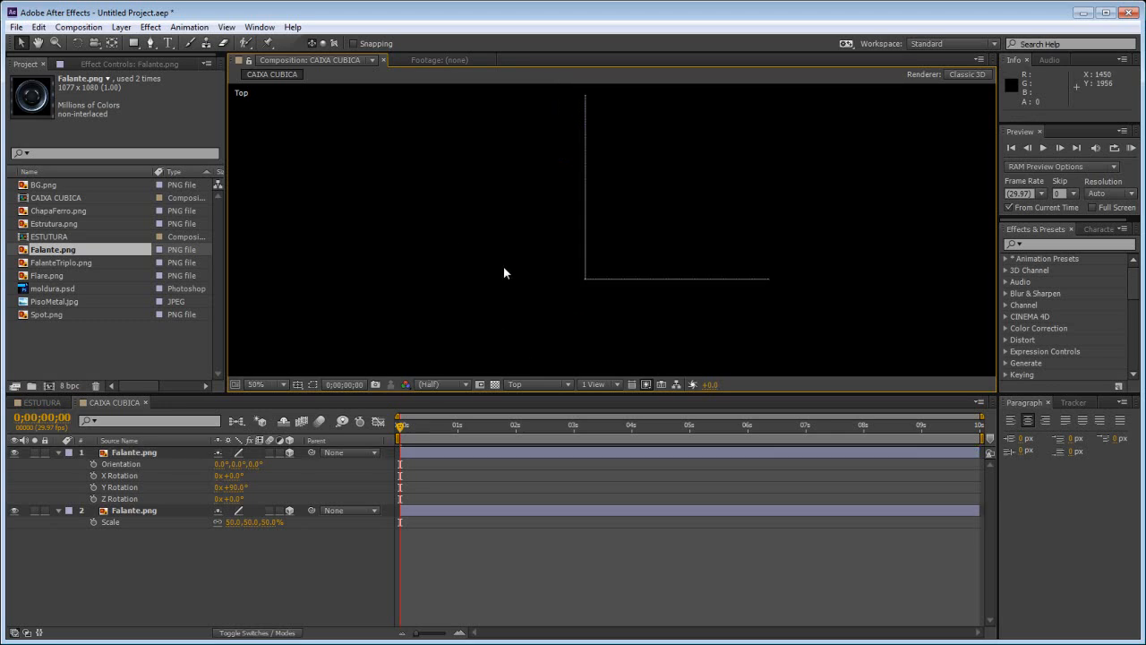
pyautogui.moveTo(519, 263); pyautogui.dragTo(433, 271)
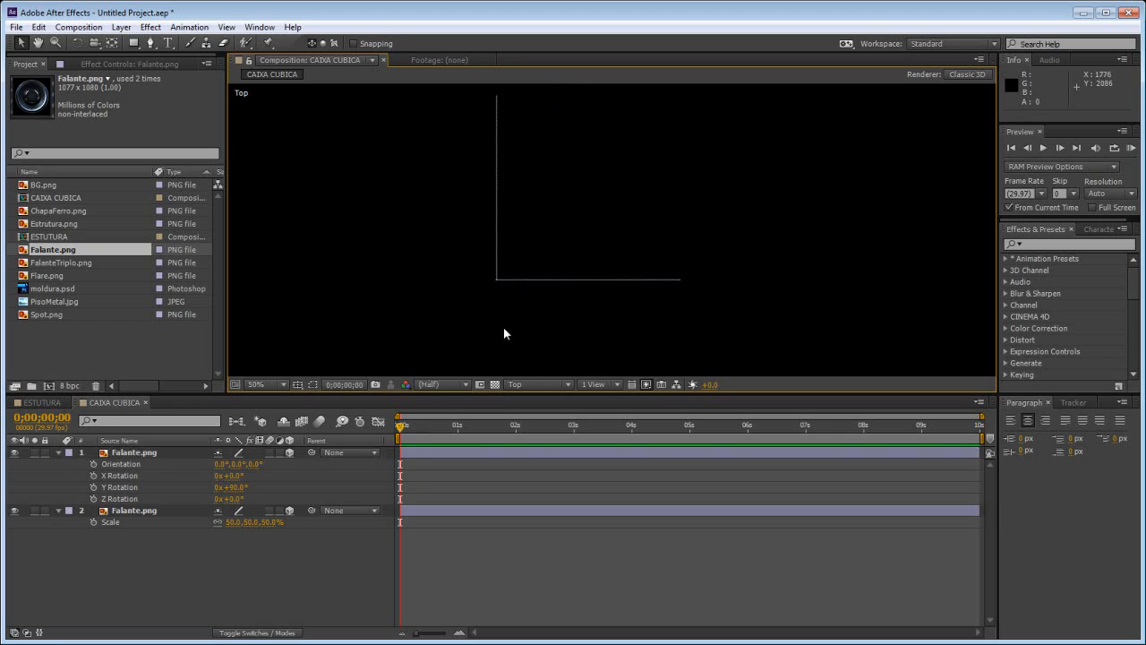
pyautogui.click(458, 454)
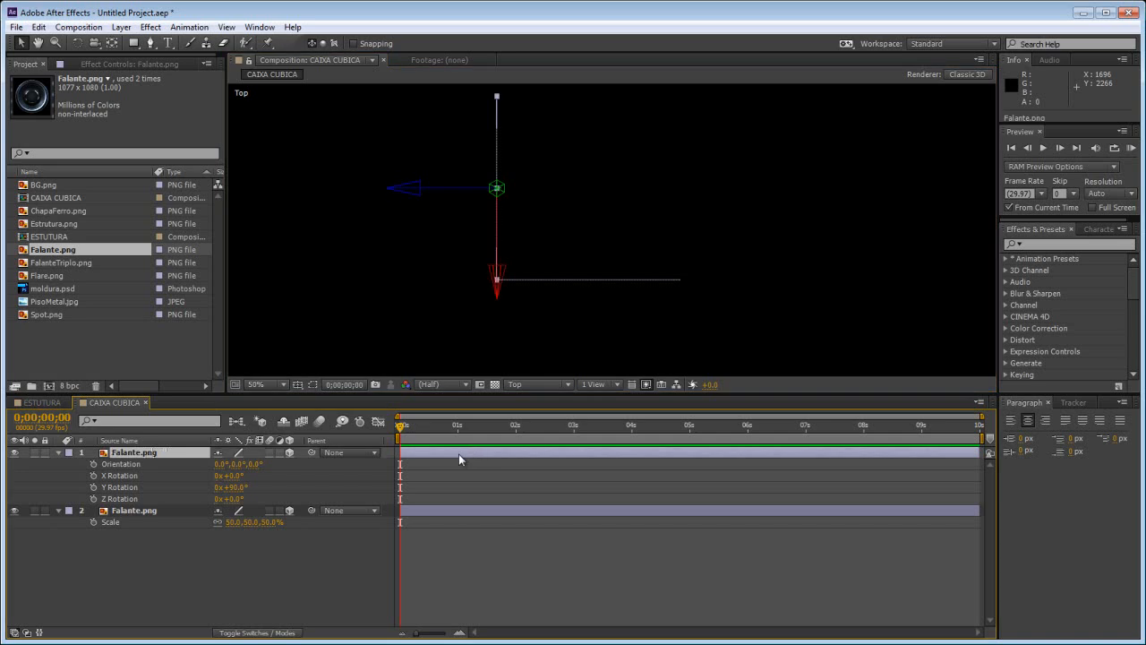
pyautogui.click(59, 452)
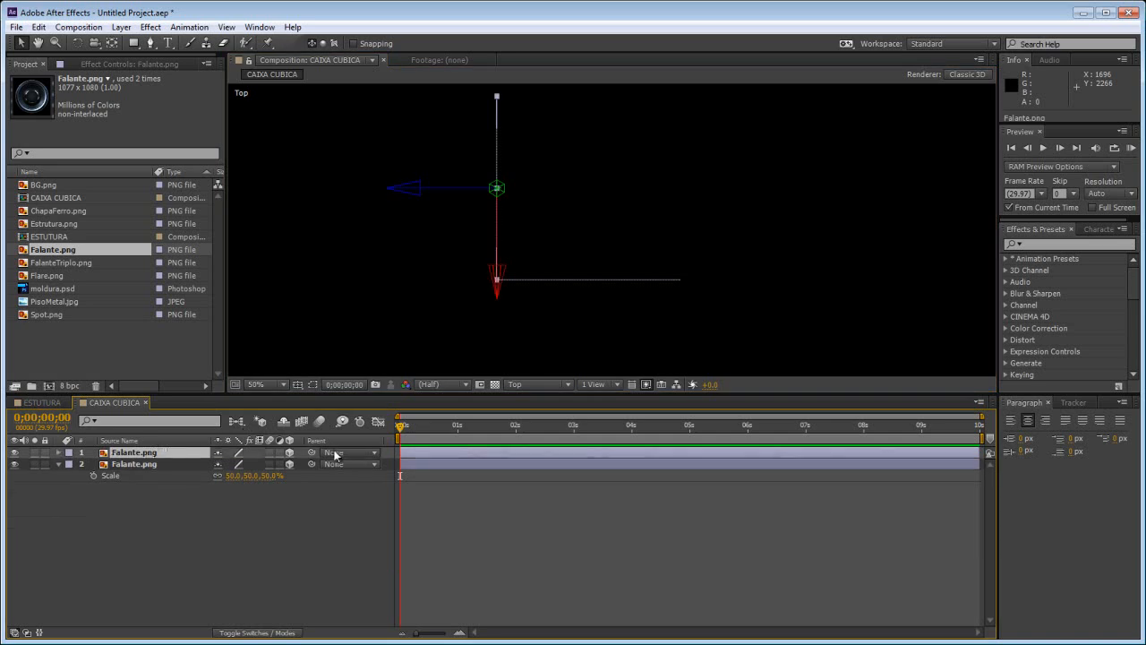
pyautogui.hotkey('ctrl', 'd')
pyautogui.moveTo(413, 193); pyautogui.dragTo(594, 191)
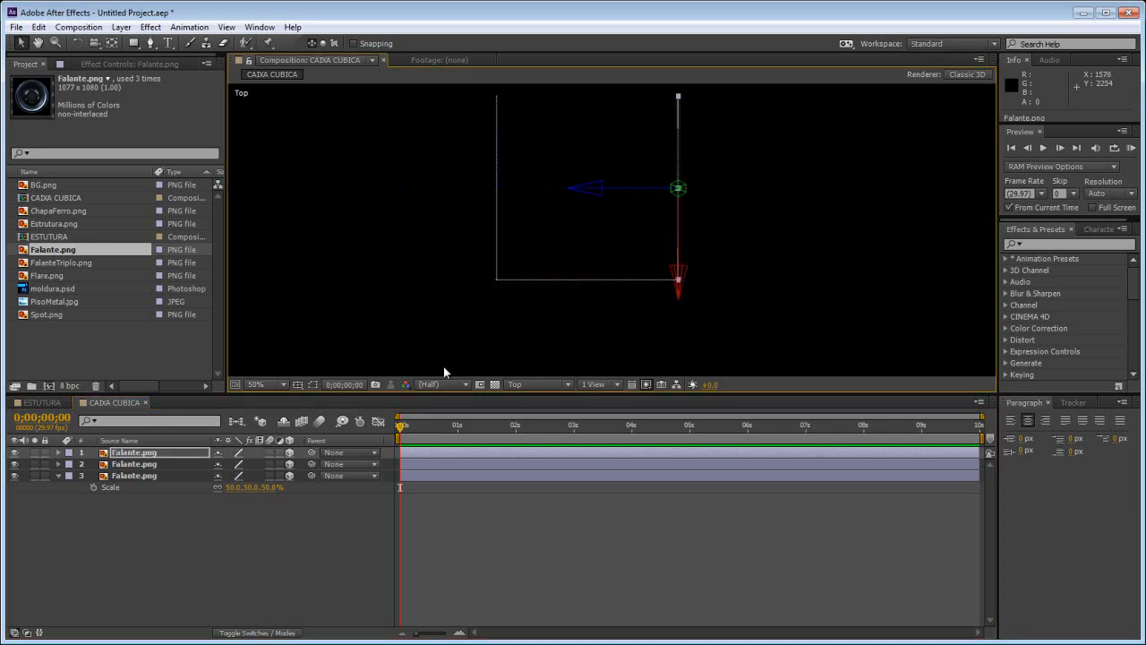
# Duplicate the front Falante.png panel and move the copy back to close the rear of the box.
pyautogui.click(410, 477)
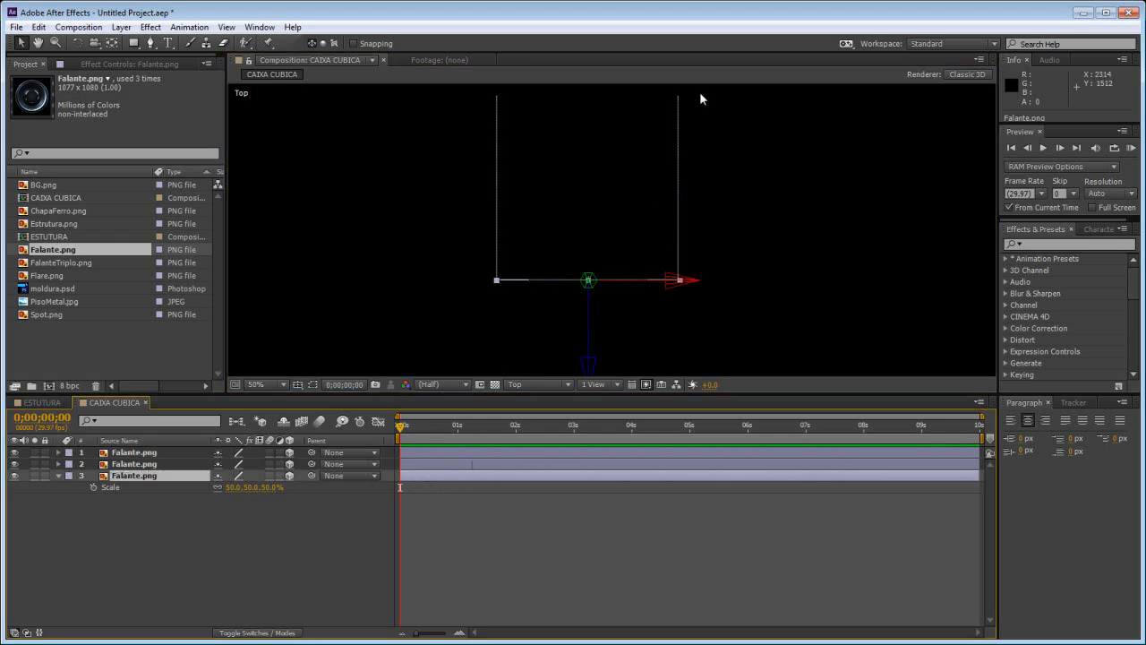
pyautogui.hotkey('ctrl', 'd')
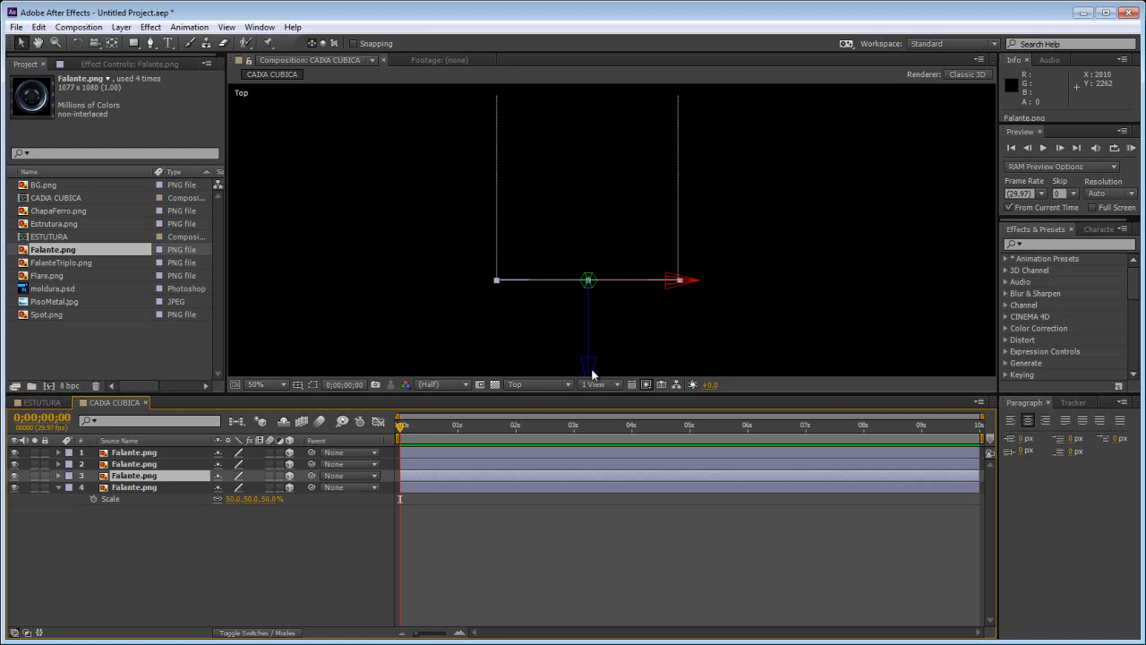
pyautogui.moveTo(589, 370); pyautogui.dragTo(601, 190)
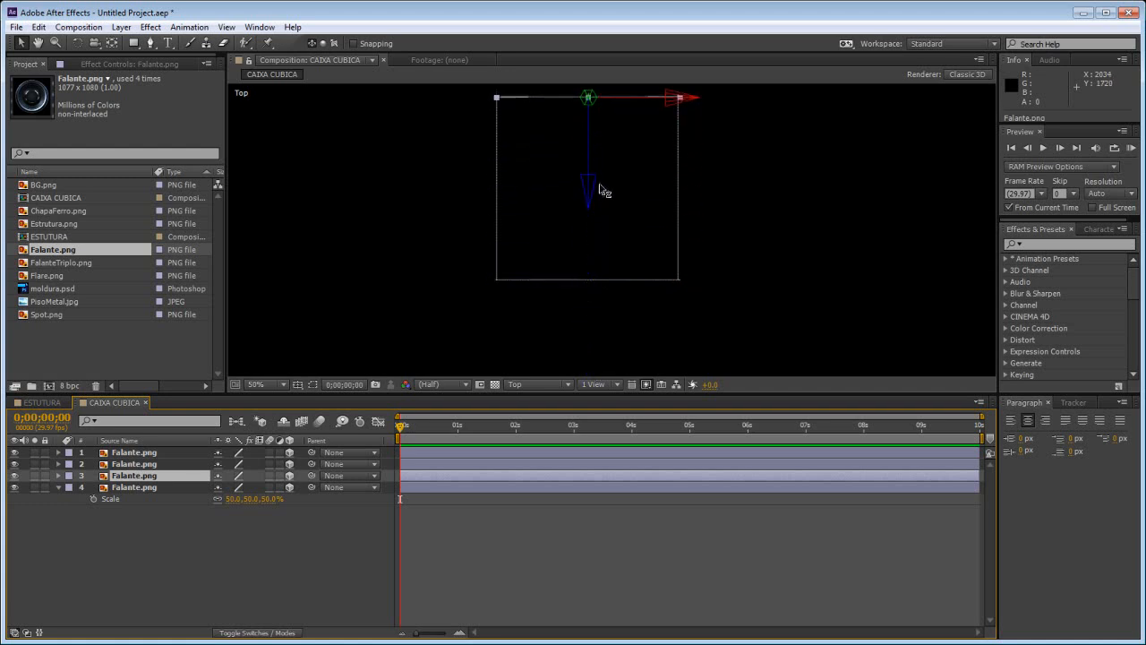
# Examine the four-sided speaker box and its corners in Custom View 1, and check it from the Active Camera.
pyautogui.click(547, 385)
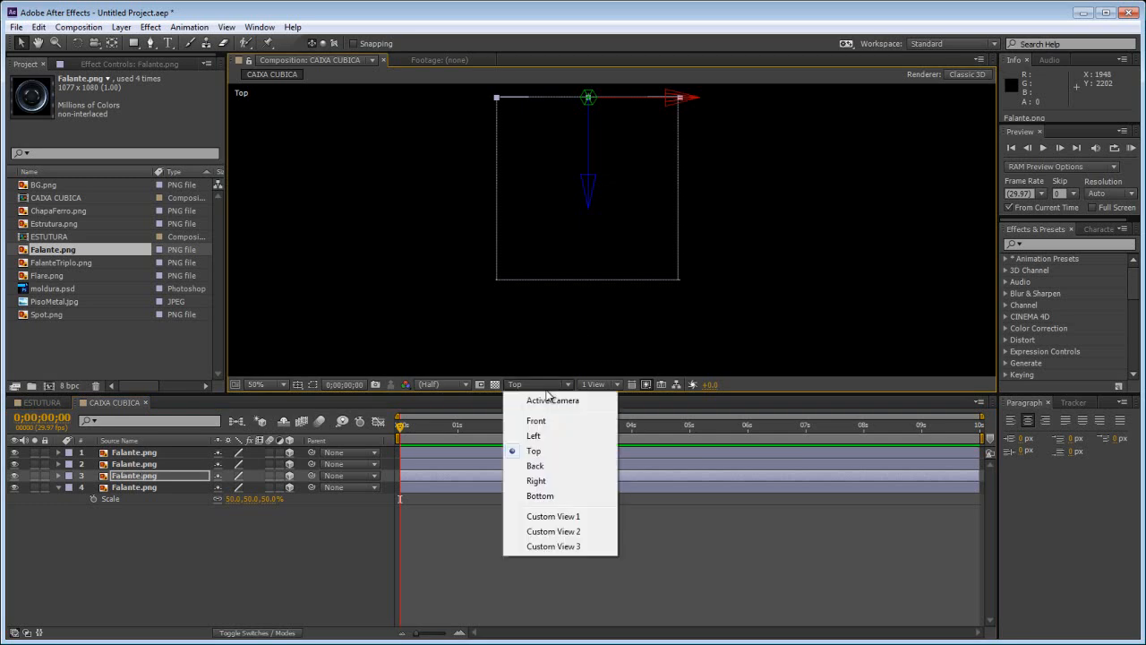
pyautogui.click(548, 518)
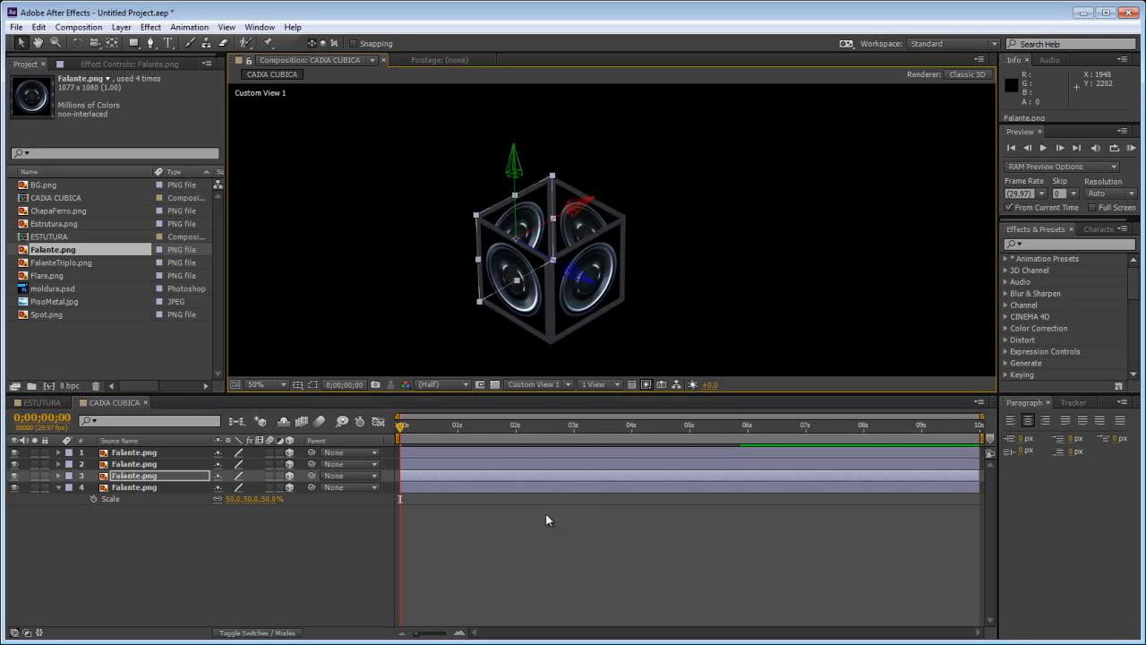
pyautogui.moveTo(680, 301); pyautogui.dragTo(724, 267)
pyautogui.press('.')
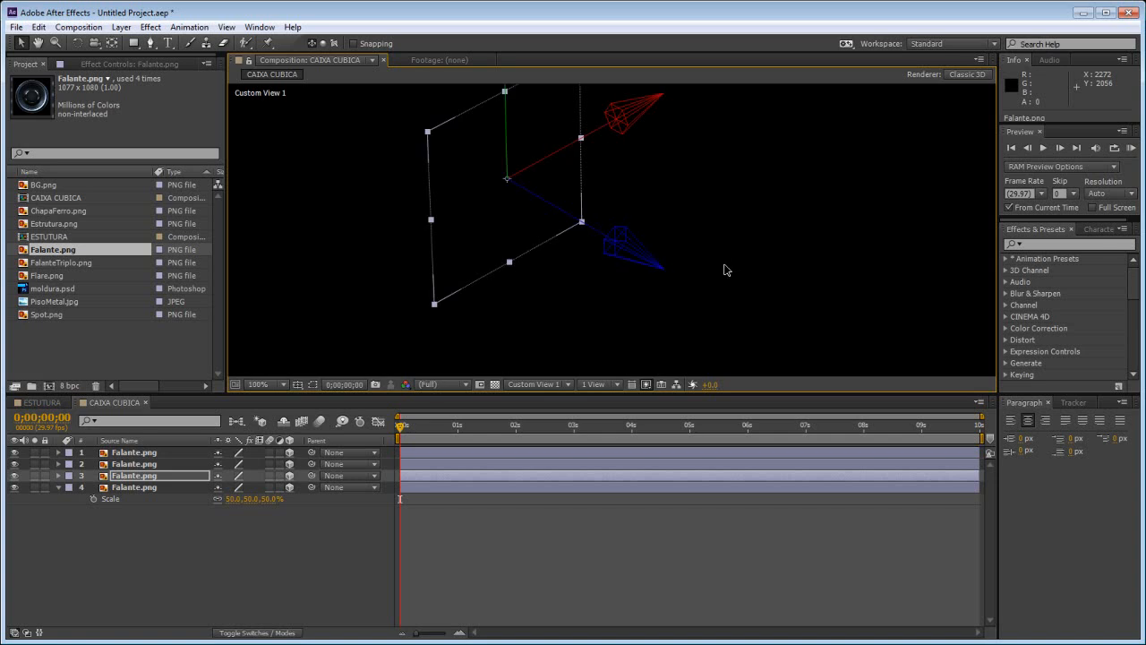
pyautogui.moveTo(797, 251)
pyautogui.mouseDown()
pyautogui.moveTo(803, 259)
pyautogui.moveTo(814, 230)
pyautogui.moveTo(795, 240)
pyautogui.mouseUp()
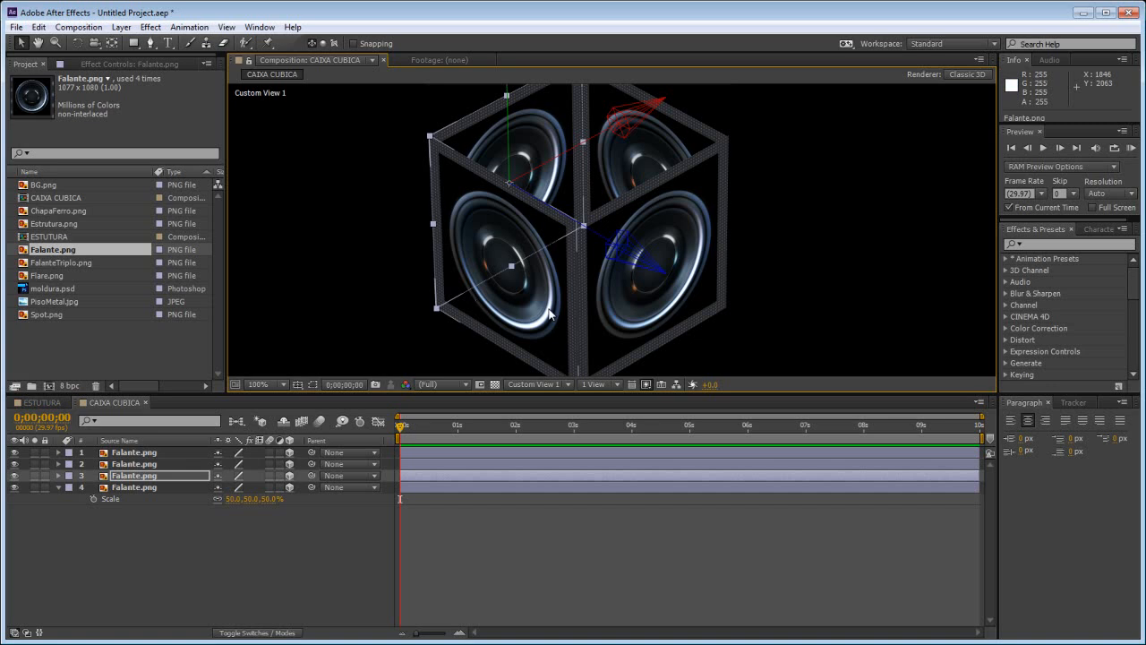
pyautogui.click(543, 385)
pyautogui.click(541, 399)
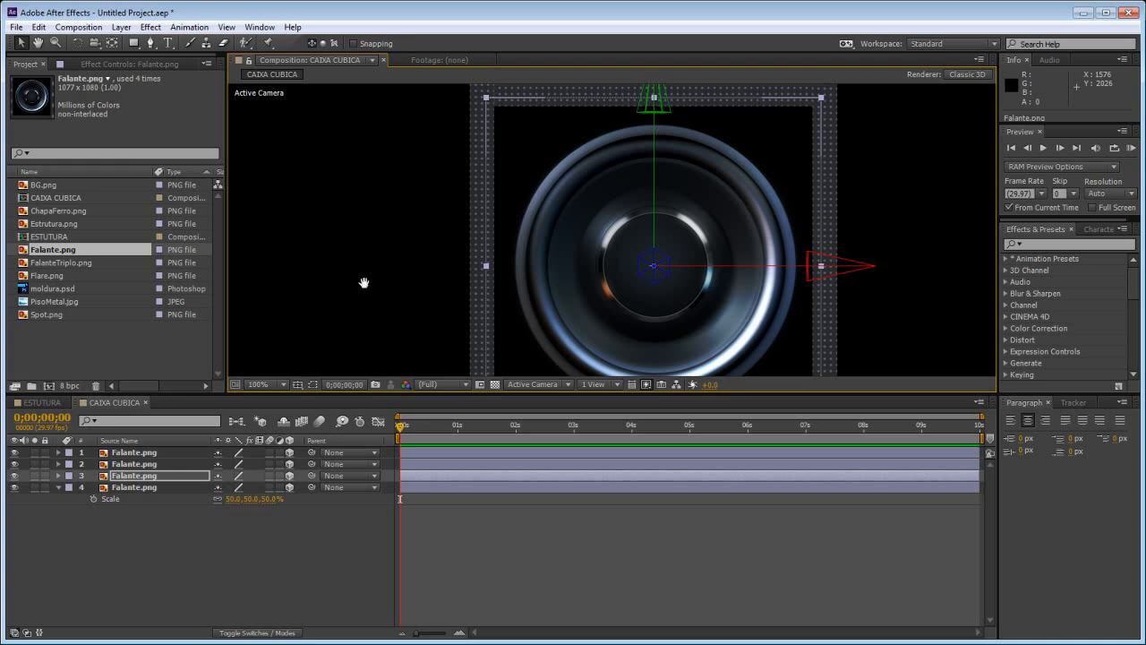
pyautogui.press(',')
pyautogui.moveTo(454, 299); pyautogui.dragTo(411, 294)
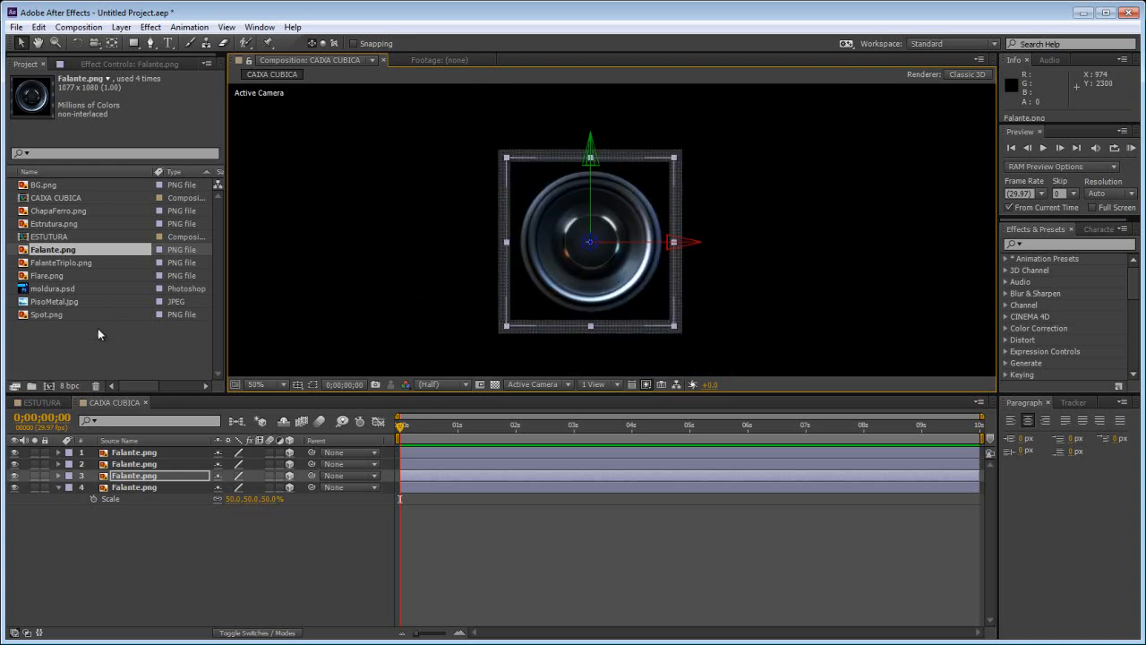
# Add PisoMetal.jpg to the CAIXA CUBICA composition above the speaker layers and make it a 3D layer.
pyautogui.click(58, 211)
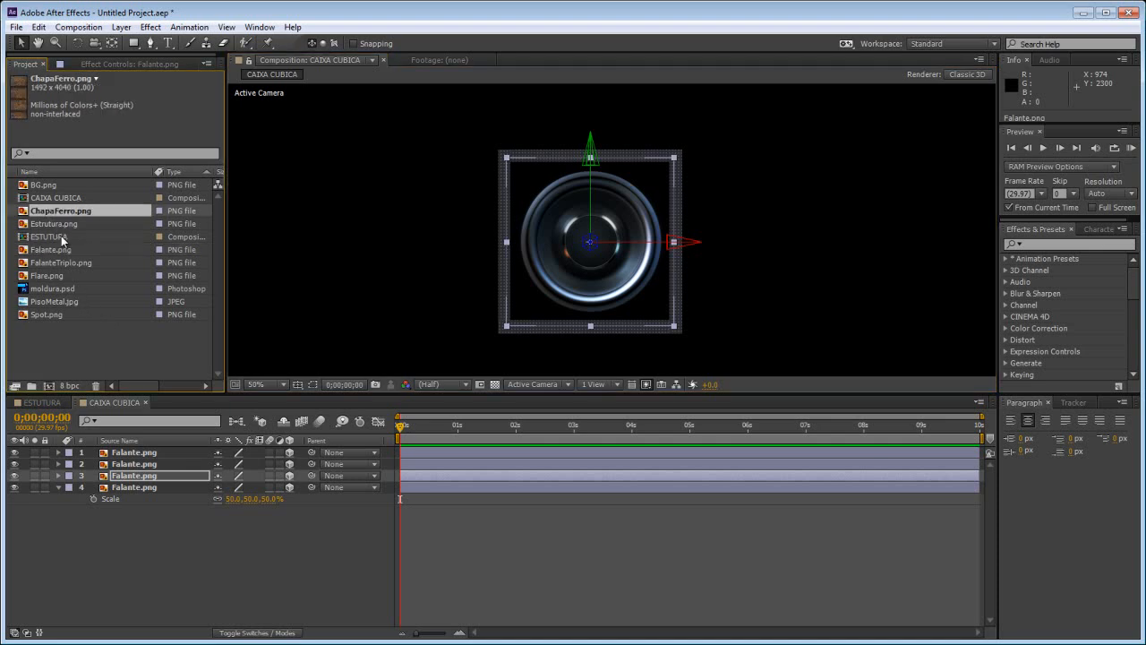
pyautogui.click(49, 302)
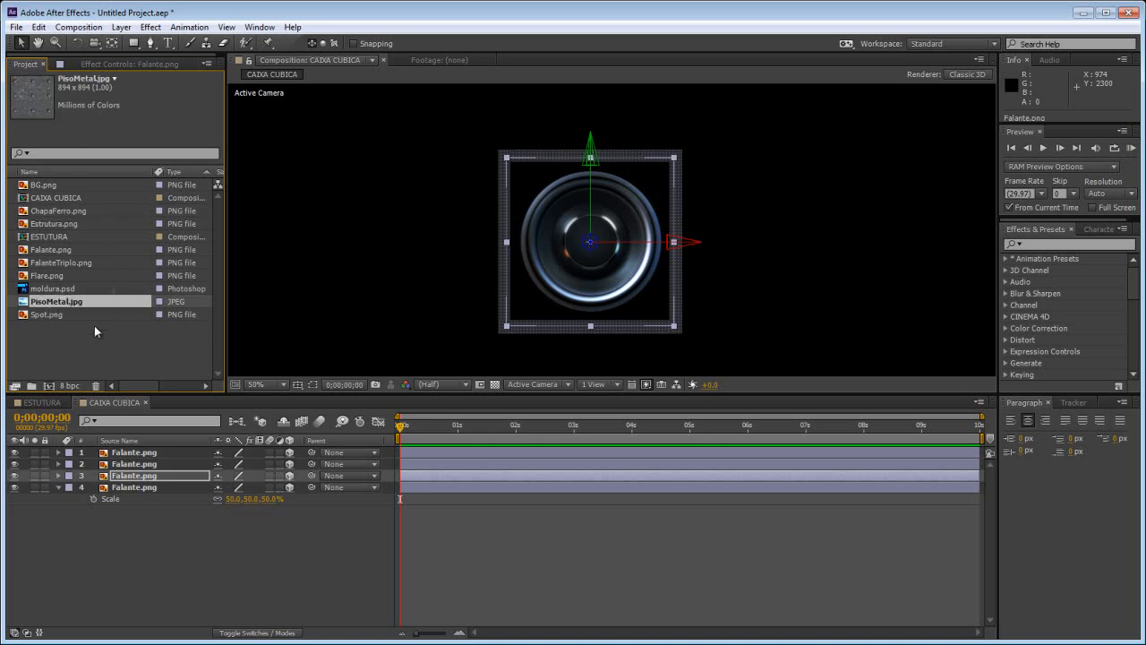
pyautogui.moveTo(83, 304); pyautogui.dragTo(88, 454)
pyautogui.click(288, 453)
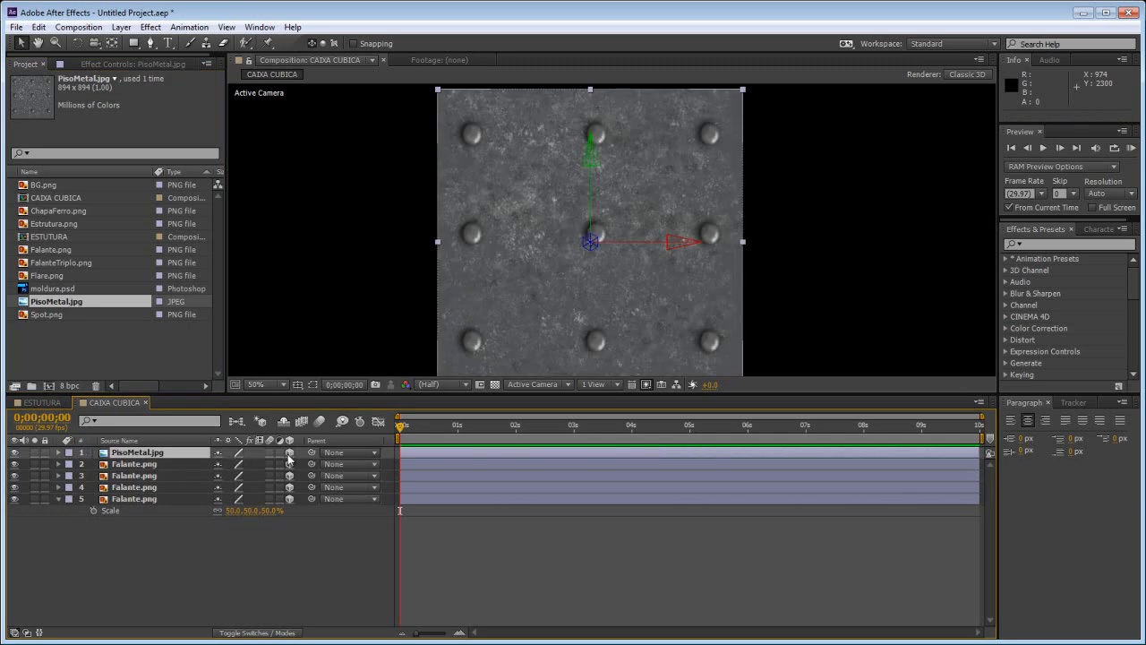
# Switch to the Top view and set the PisoMetal.jpg layer's X Rotation to 90°.
pyautogui.click(554, 386)
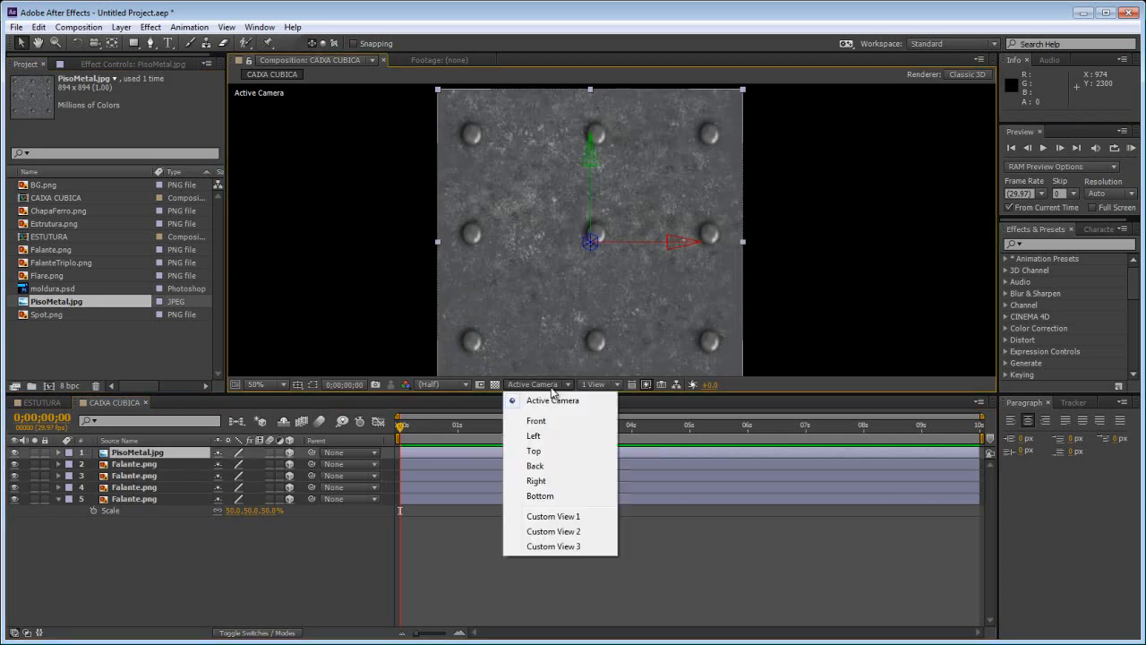
pyautogui.click(552, 451)
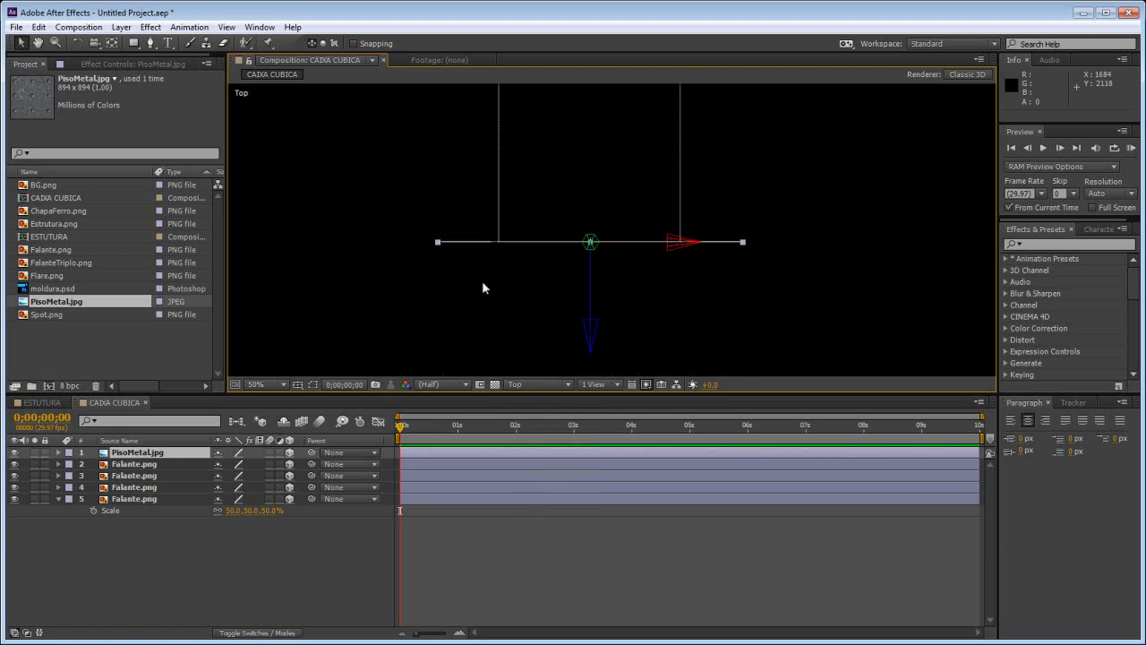
pyautogui.moveTo(483, 293)
pyautogui.mouseDown()
pyautogui.moveTo(484, 328)
pyautogui.moveTo(467, 308)
pyautogui.mouseUp()
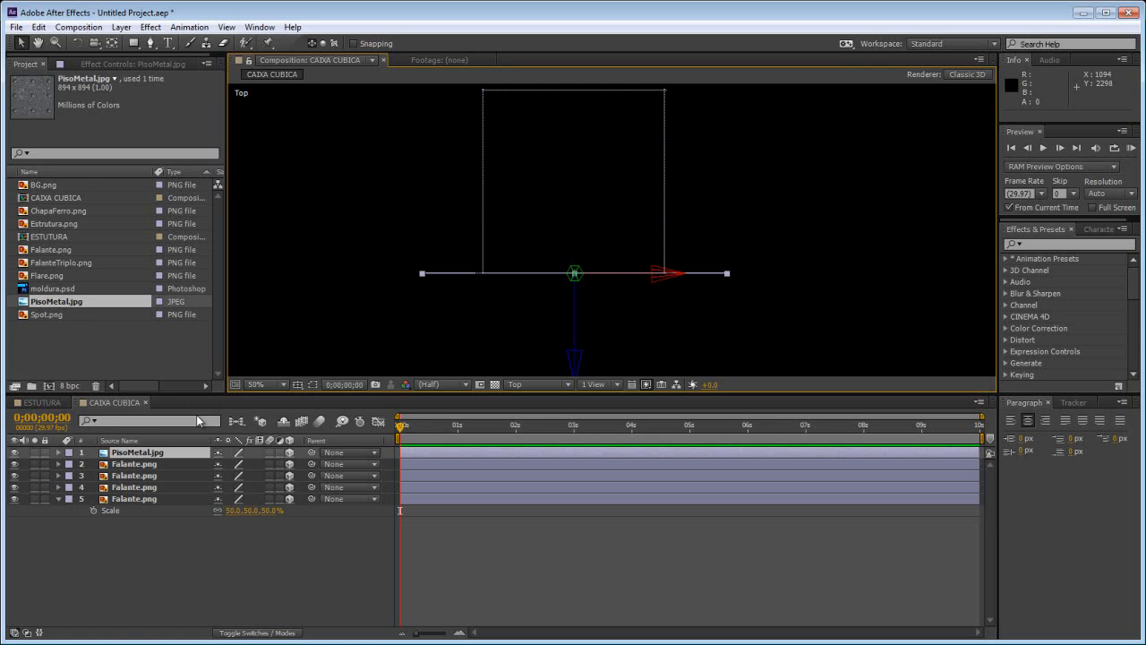
pyautogui.press('r')
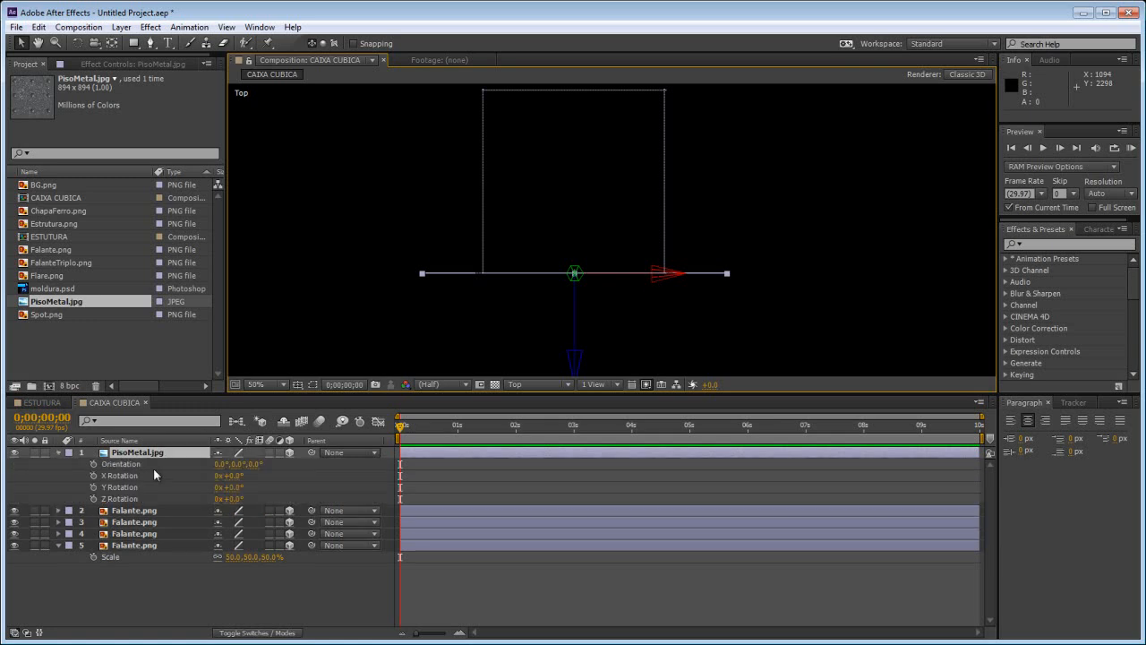
pyautogui.click(232, 475)
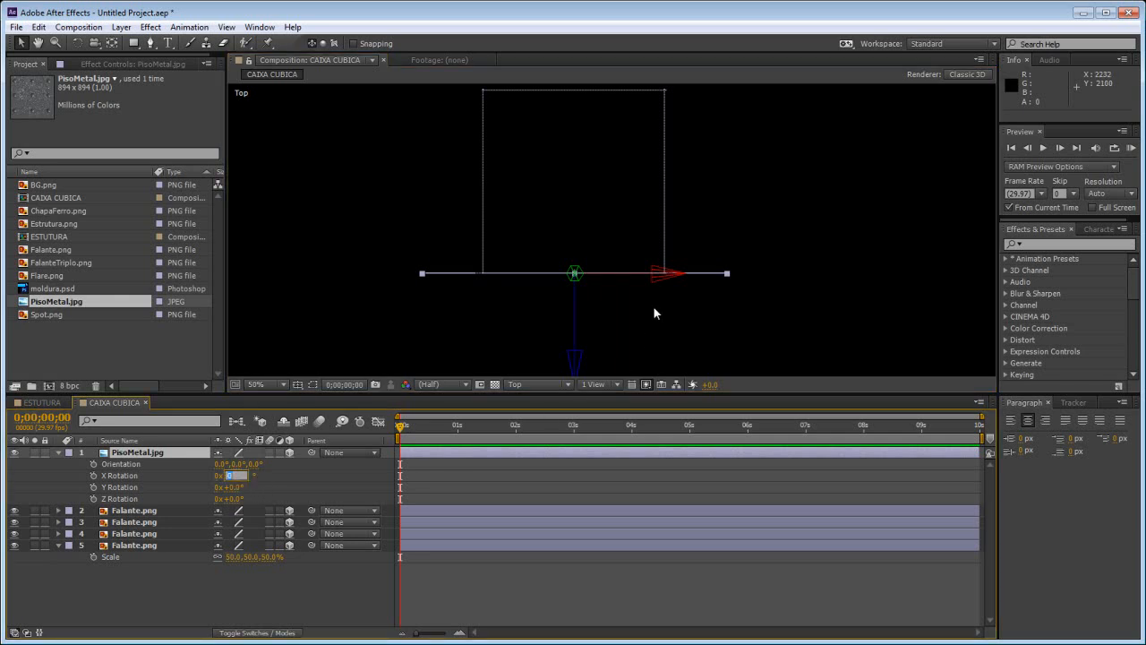
pyautogui.write('90')
pyautogui.press('Return')
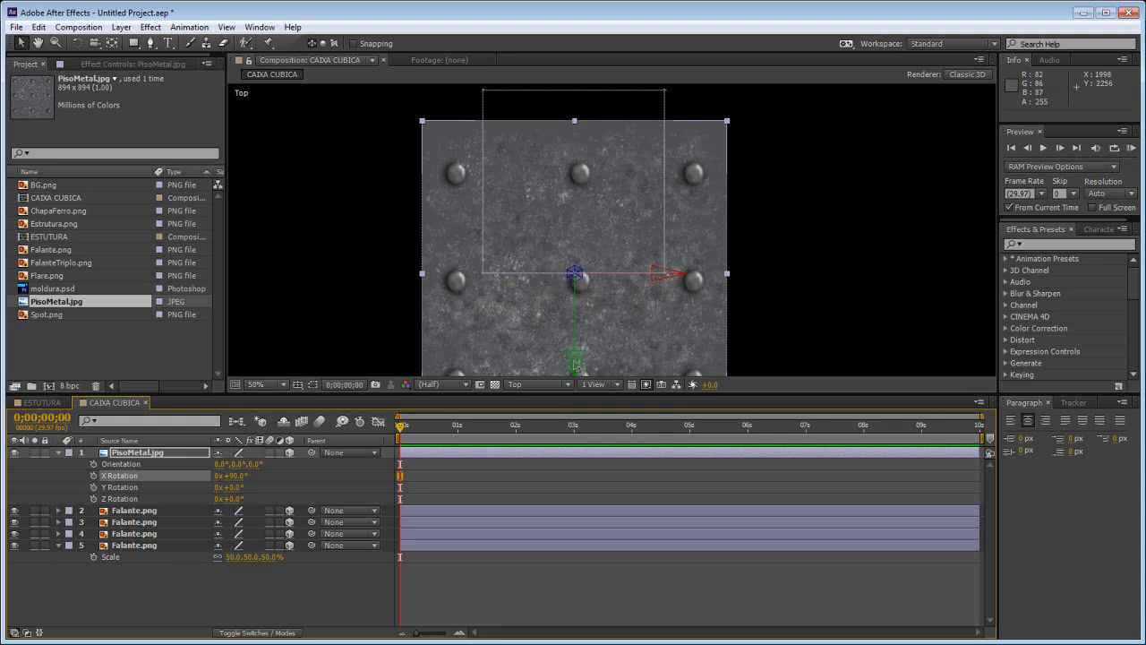
# Move the PisoMetal.jpg plate back over the speaker box outline and scale it uniformly to 60%.
pyautogui.moveTo(576, 365); pyautogui.dragTo(589, 271)
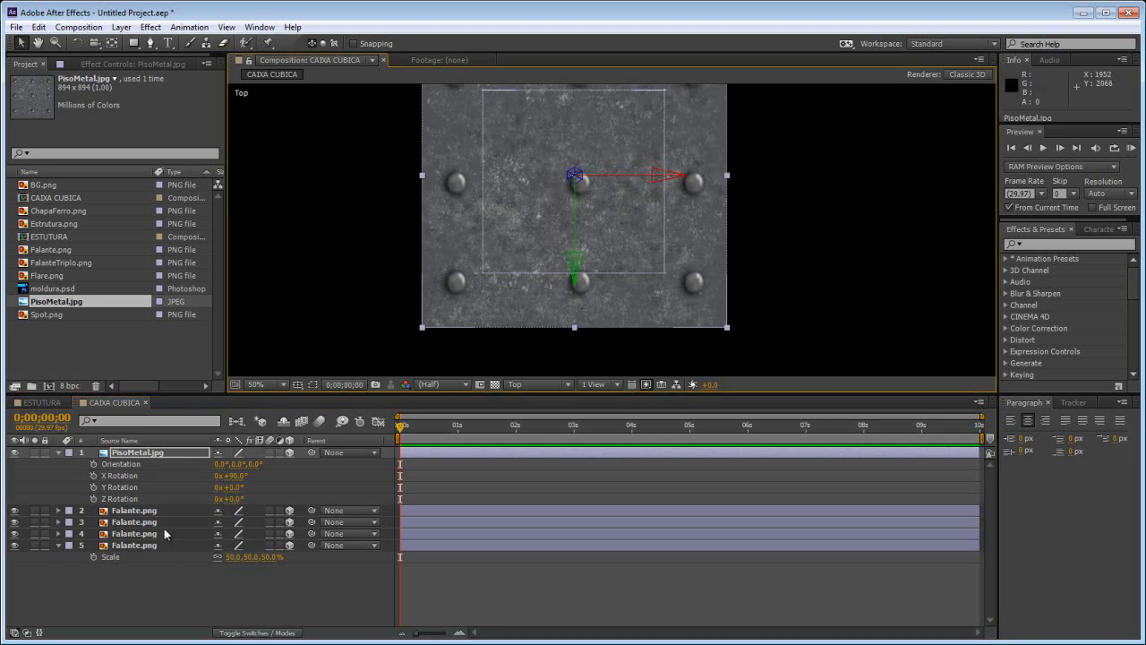
pyautogui.click(143, 453)
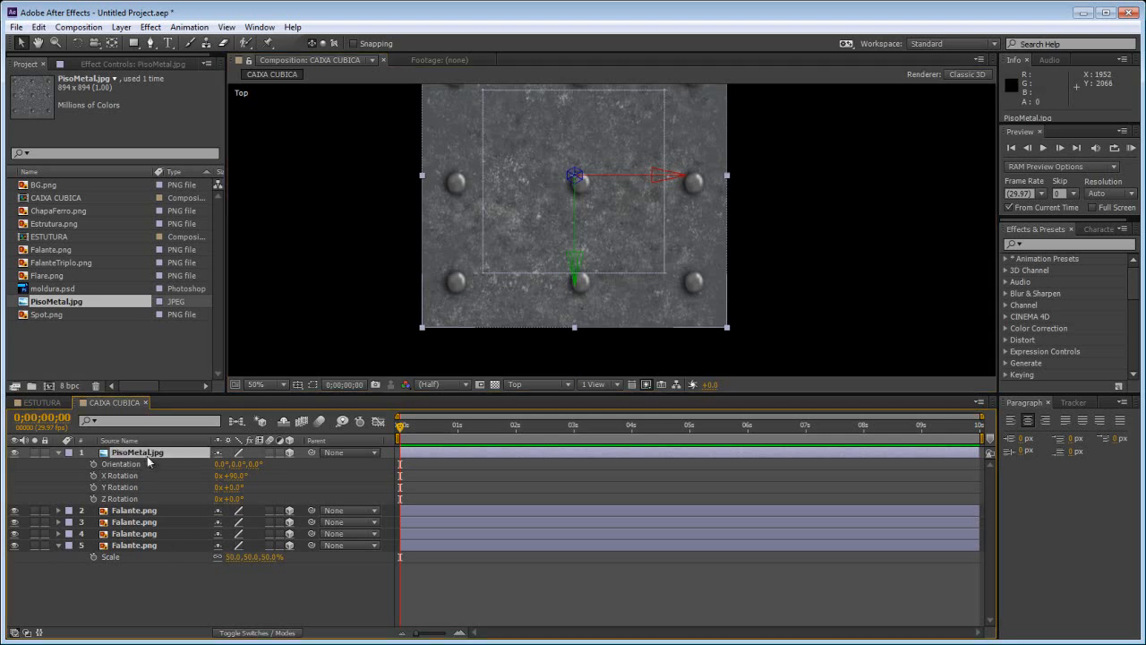
pyautogui.press('s')
pyautogui.moveTo(235, 463); pyautogui.dragTo(210, 465)
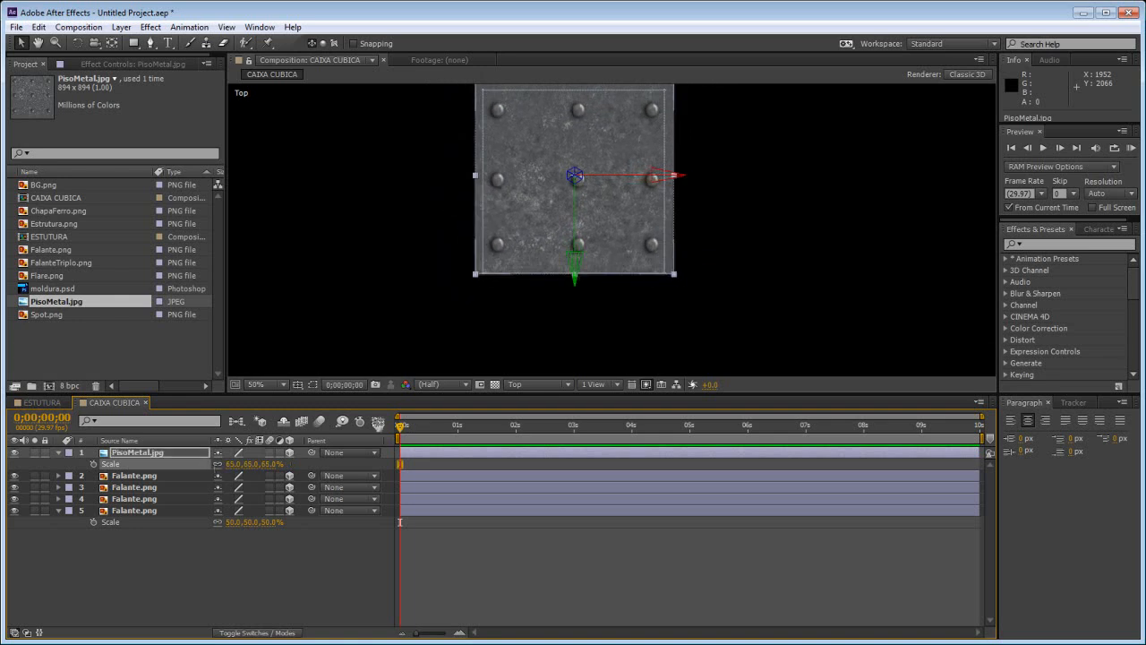
pyautogui.scroll(3, 474, 376)
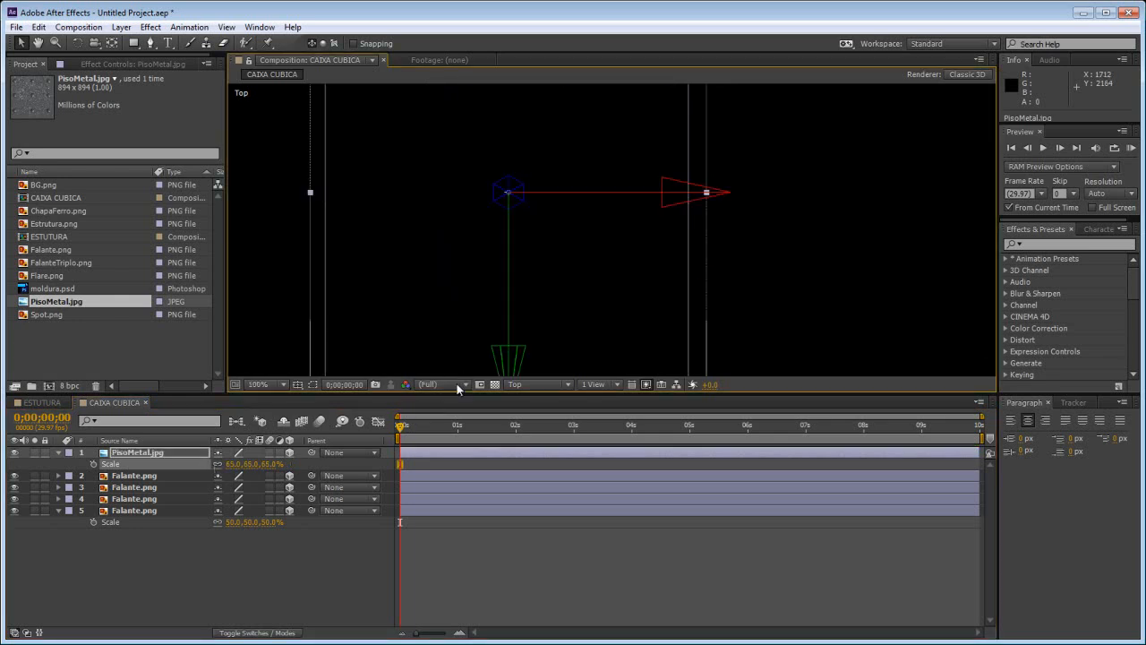
pyautogui.moveTo(455, 393); pyautogui.dragTo(455, 480)
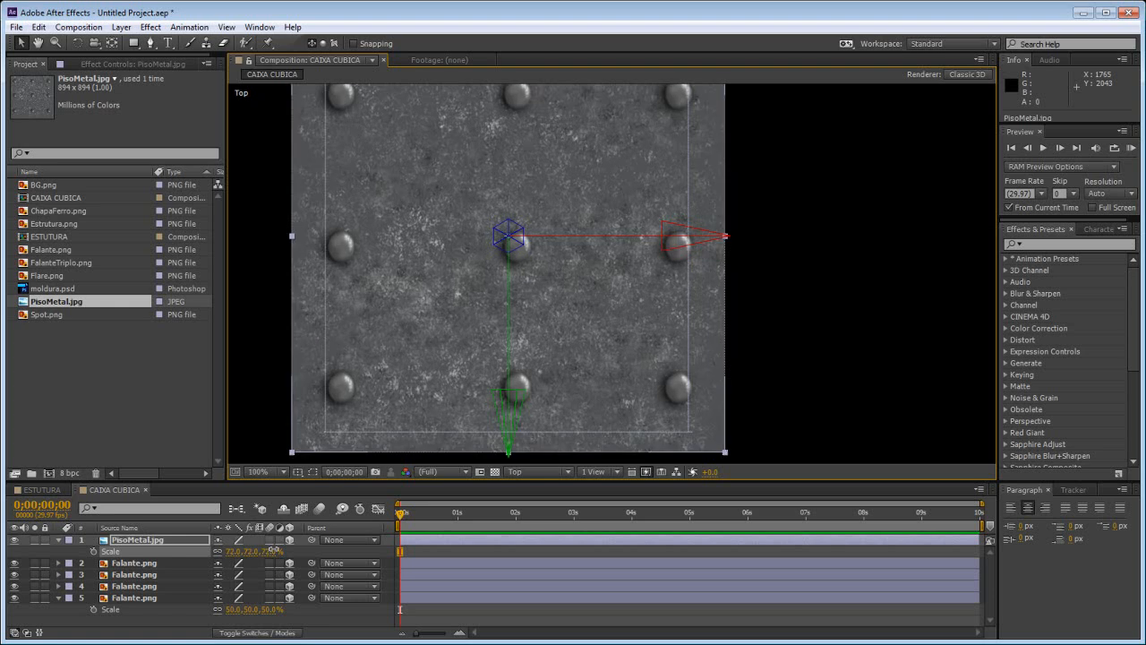
pyautogui.moveTo(266, 548); pyautogui.dragTo(263, 547)
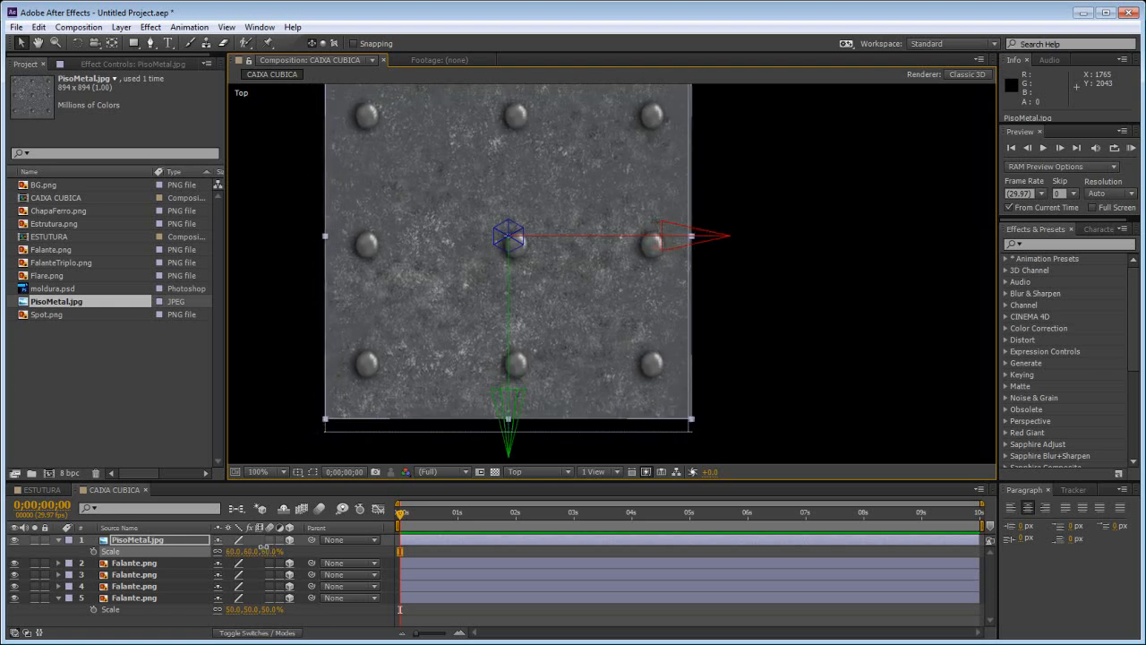
# Align the metal plate's edges with the speaker box outline in the Top view, shifting it slightly along its Y and X axes.
pyautogui.moveTo(735, 308); pyautogui.dragTo(783, 346)
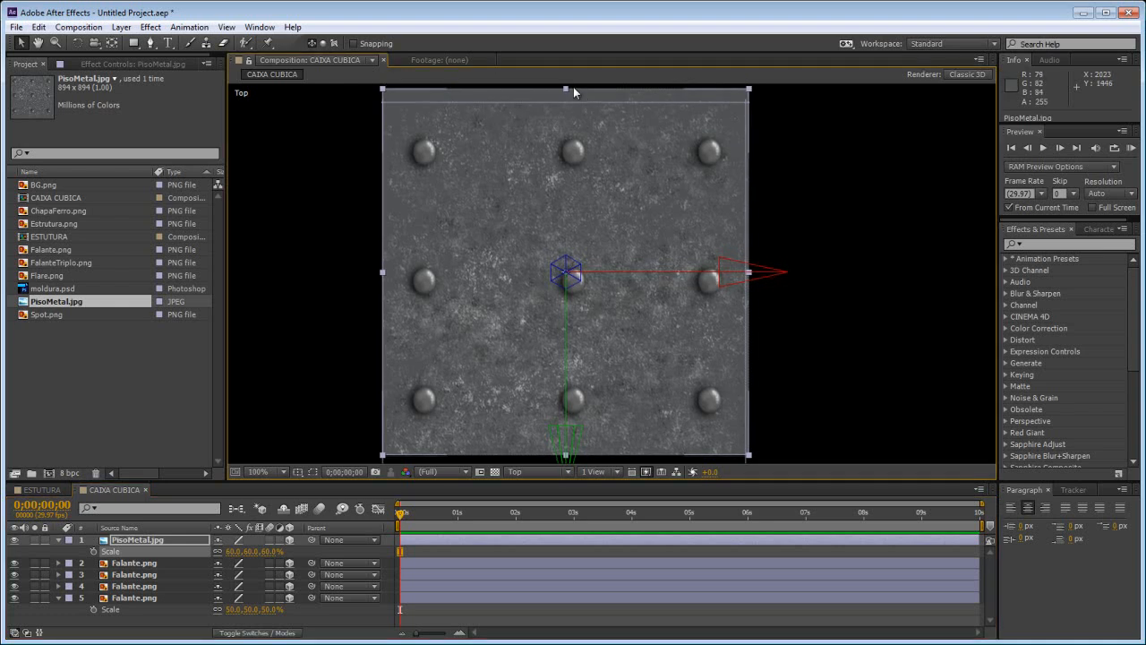
pyautogui.moveTo(566, 87); pyautogui.dragTo(567, 100)
pyautogui.moveTo(860, 248)
pyautogui.mouseDown()
pyautogui.moveTo(888, 173)
pyautogui.moveTo(849, 229)
pyautogui.mouseUp()
pyautogui.hotkey('ctrl', 'z')
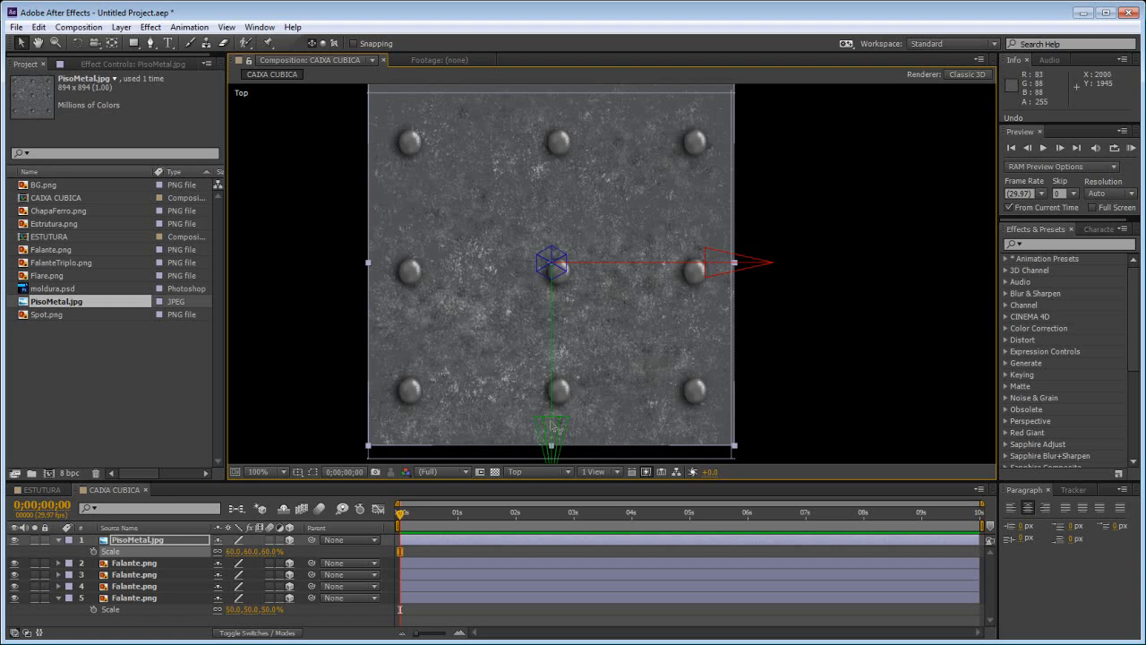
pyautogui.moveTo(556, 419)
pyautogui.mouseDown()
pyautogui.moveTo(553, 438)
pyautogui.moveTo(548, 426)
pyautogui.mouseUp()
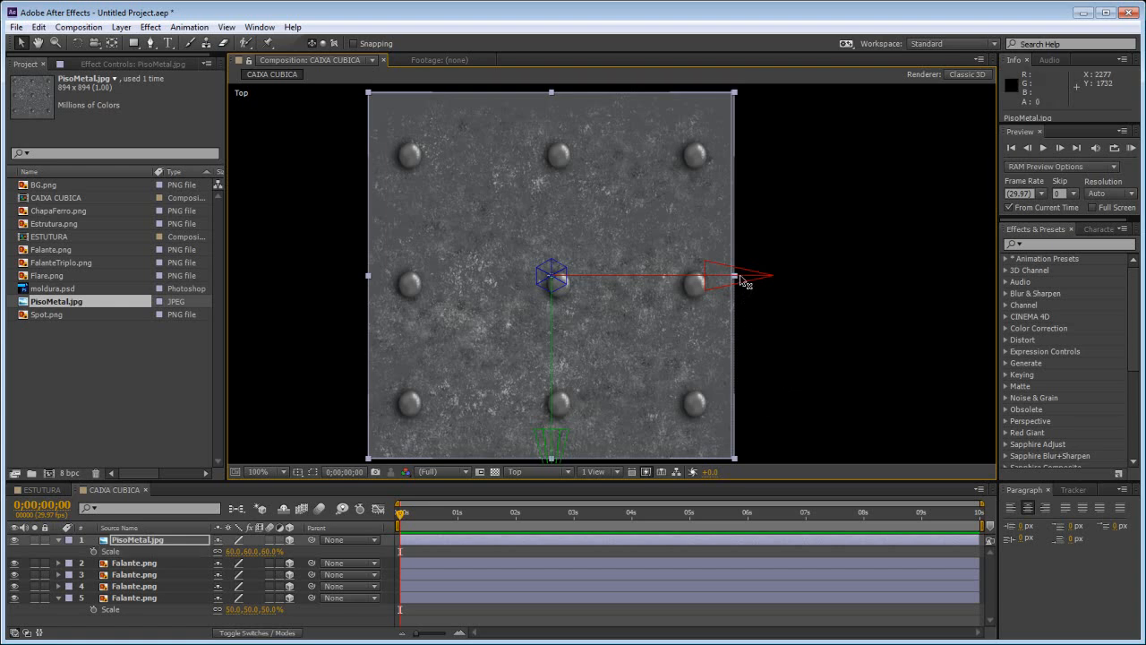
pyautogui.moveTo(742, 280); pyautogui.dragTo(740, 281)
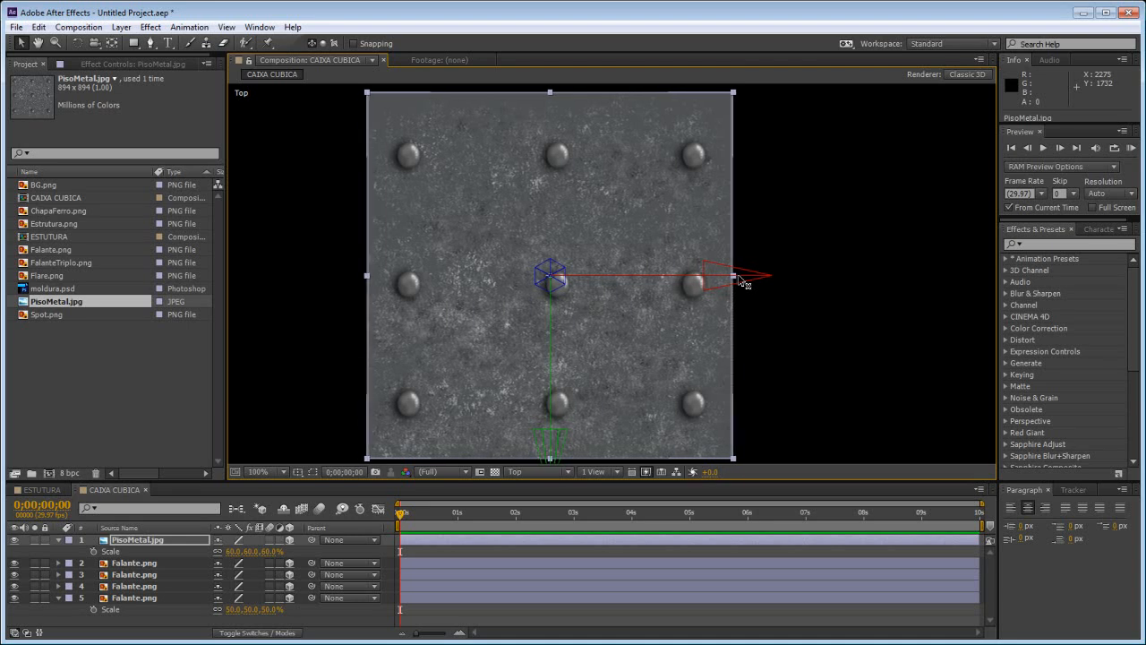
# In Custom View 1, raise the metal plate to the upper edges of the speaker box, at a Y position of about 1736, and deselect it.
pyautogui.click(527, 471)
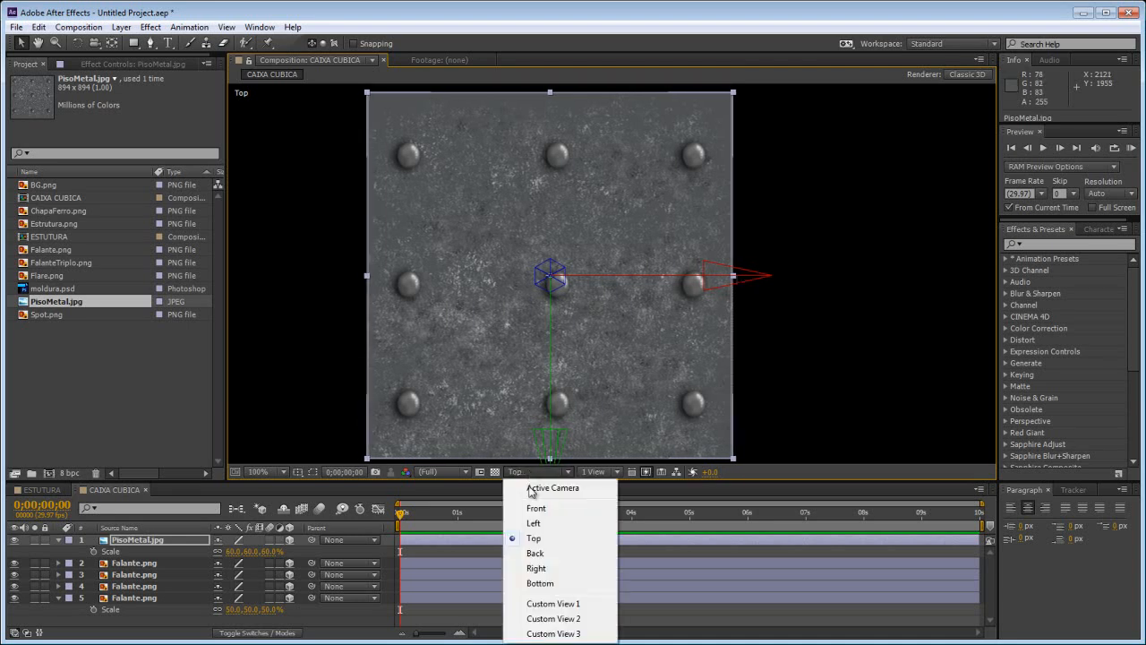
pyautogui.click(552, 602)
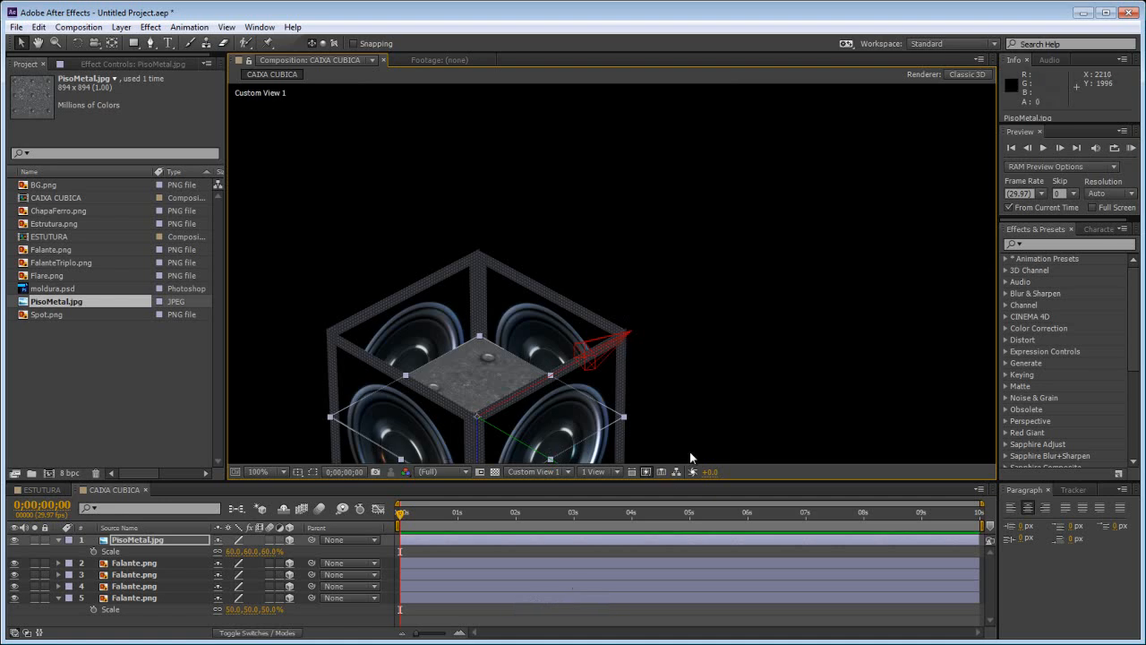
pyautogui.moveTo(727, 385); pyautogui.dragTo(803, 248)
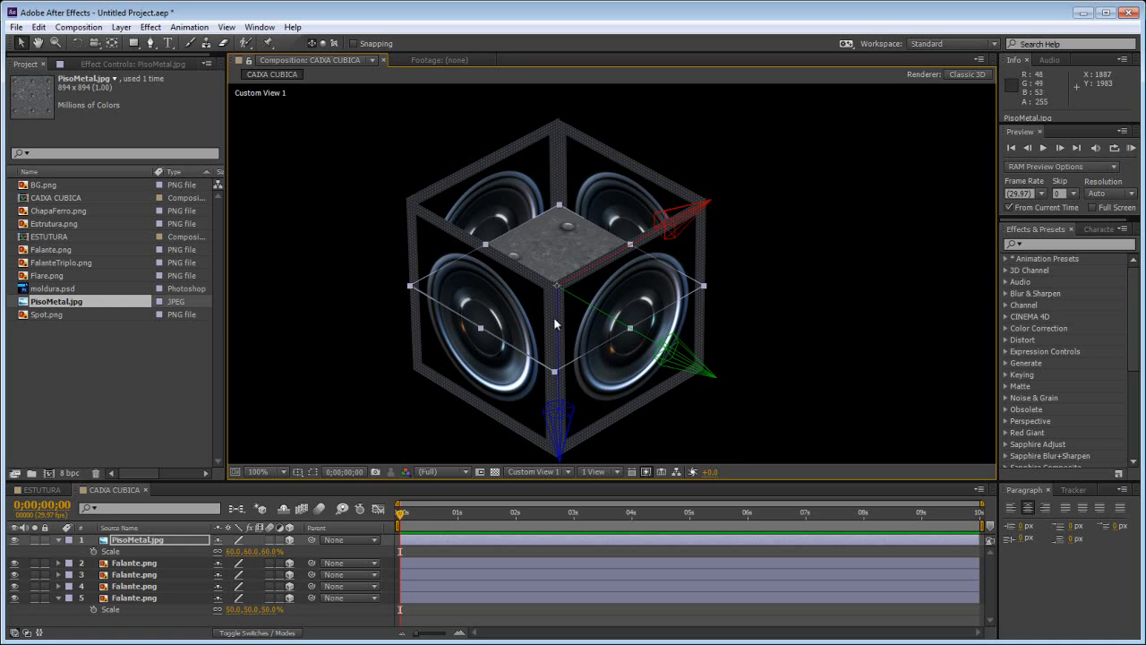
pyautogui.click(149, 543)
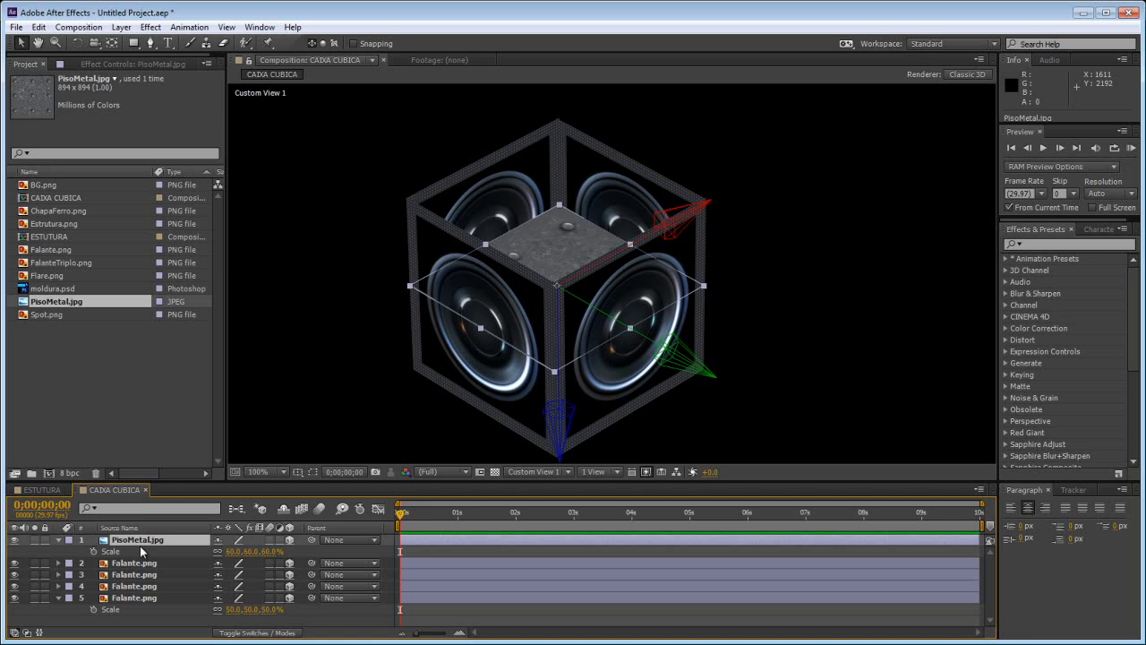
pyautogui.press('p')
pyautogui.click(124, 552)
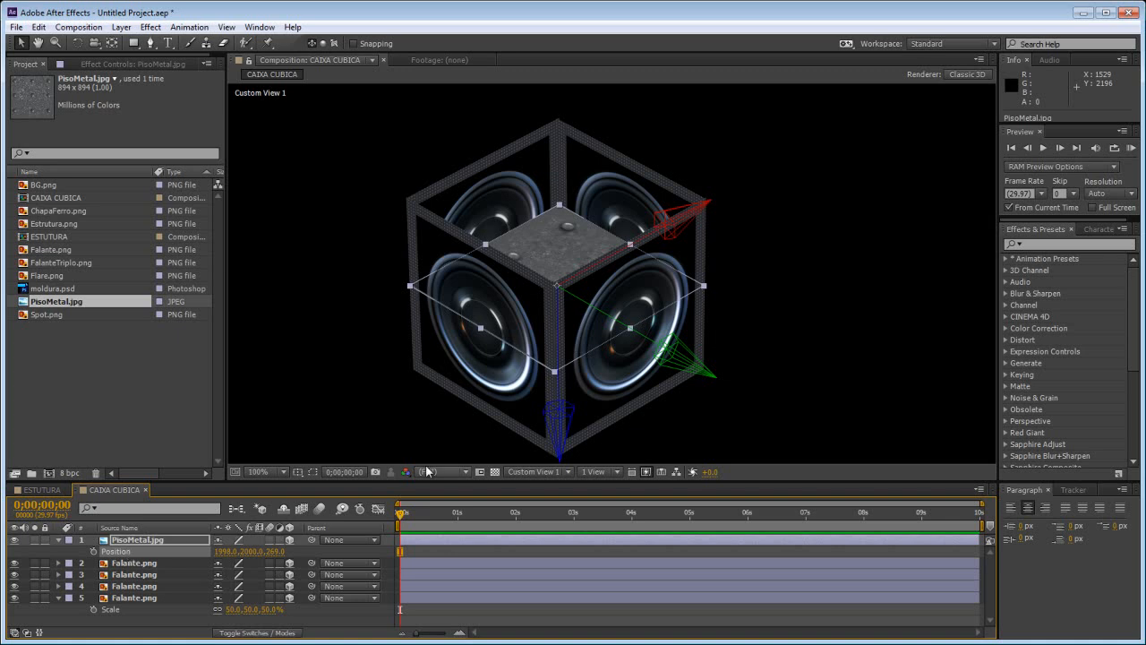
pyautogui.moveTo(564, 427); pyautogui.dragTo(577, 251)
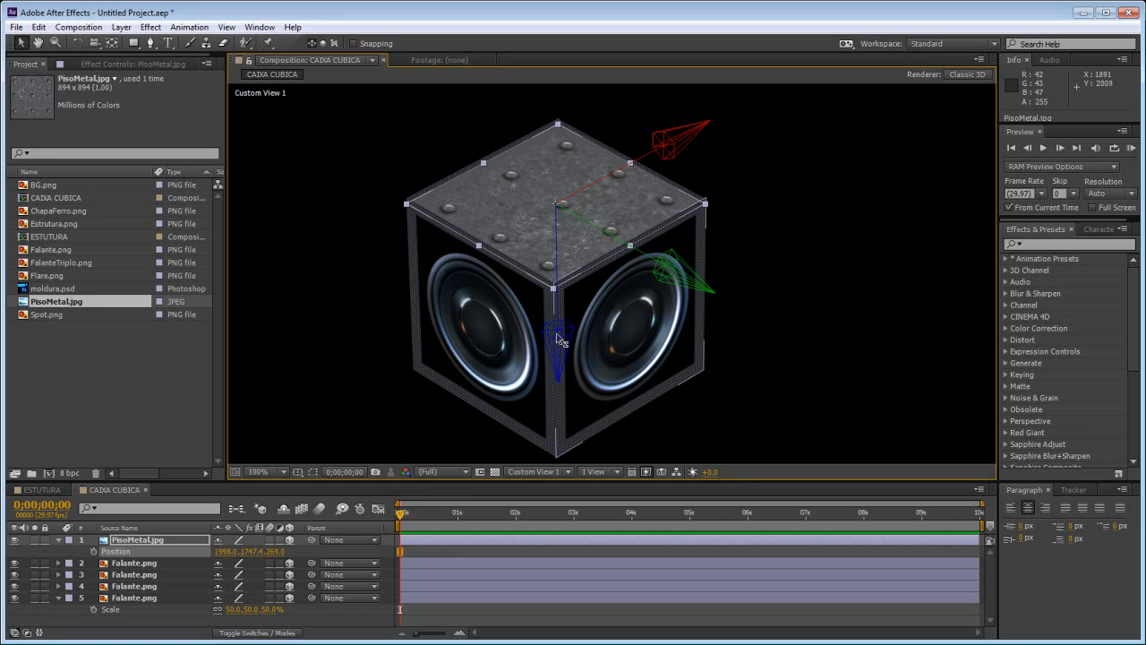
pyautogui.moveTo(556, 333); pyautogui.dragTo(558, 331)
pyautogui.click(846, 314)
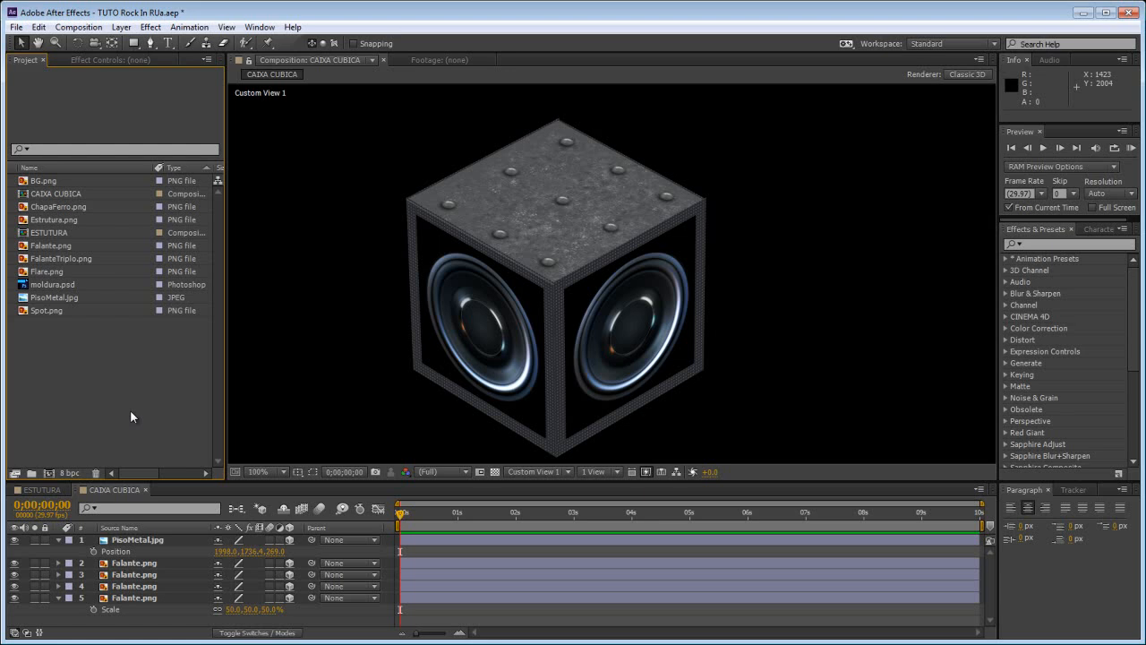
# Duplicate the CAIXA CUBICA composition and rename the copy CAIXA RETANGULAR.
pyautogui.click(36, 195)
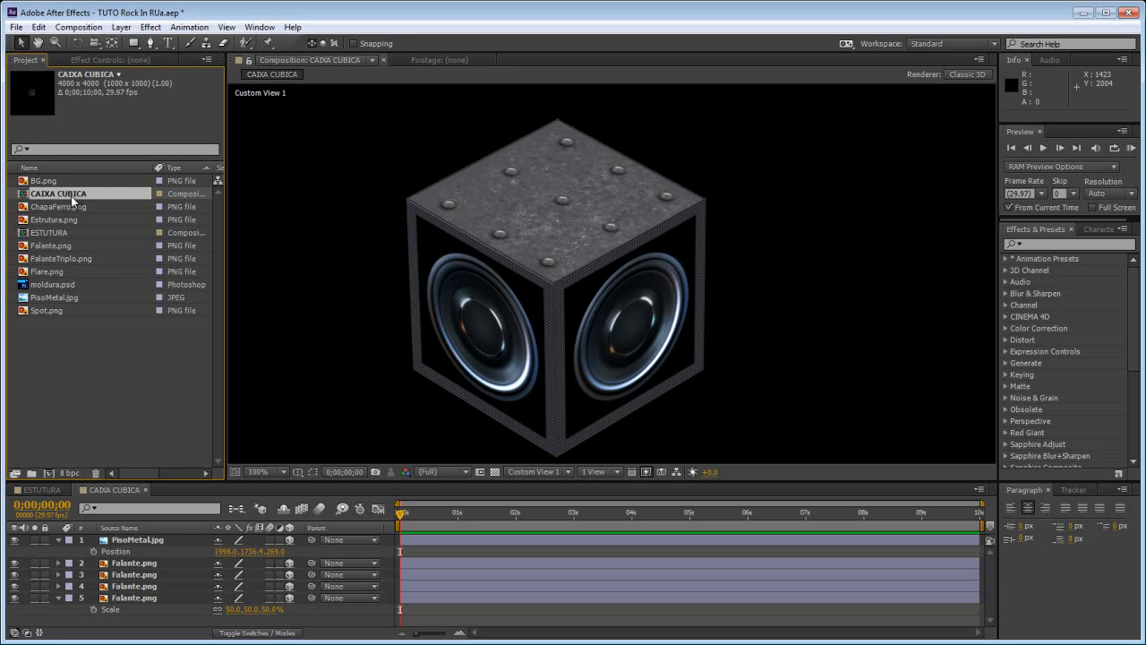
pyautogui.hotkey('ctrl', 'd')
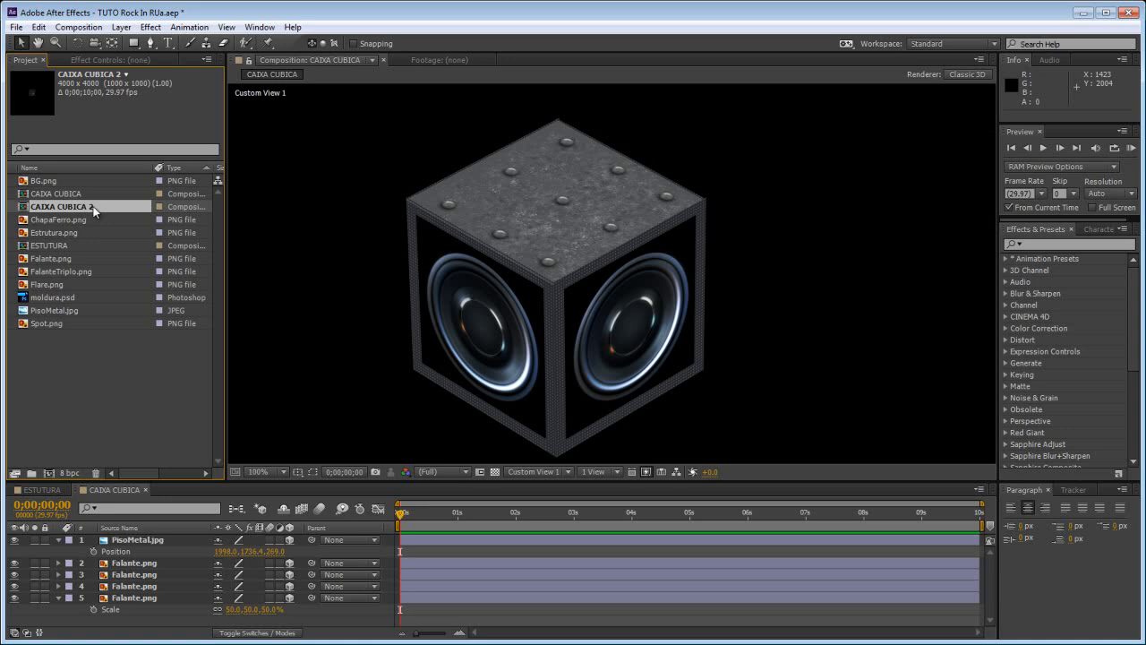
pyautogui.press('Return')
pyautogui.moveTo(55, 207); pyautogui.dragTo(96, 207)
pyautogui.write('RE')
pyautogui.press('Return')
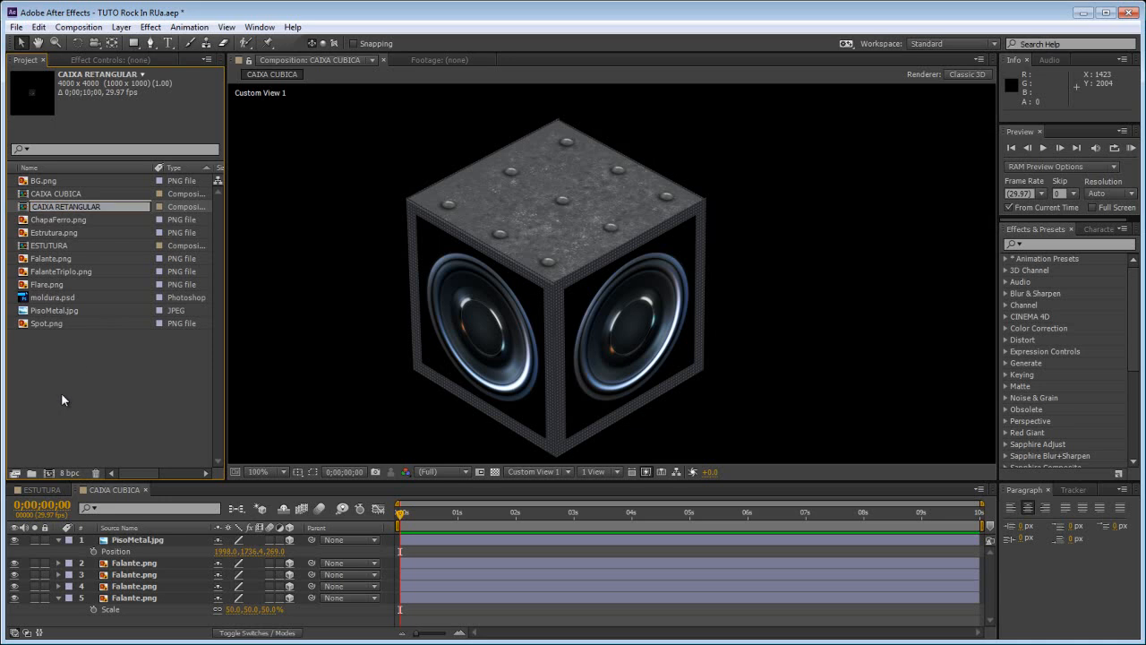
pyautogui.click(61, 393)
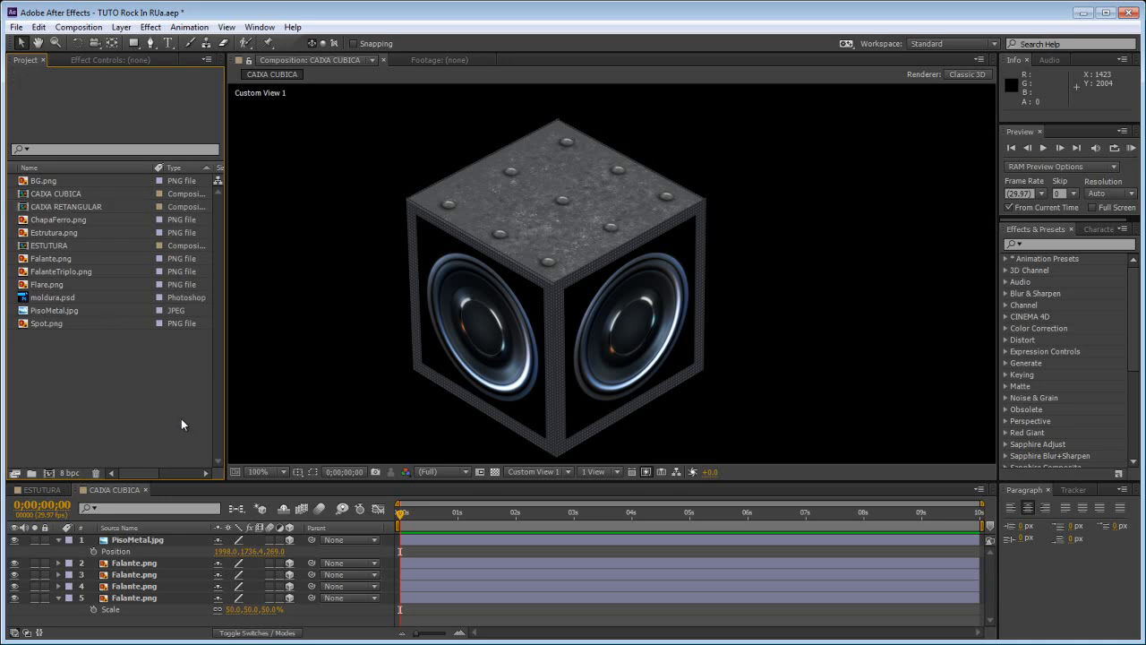
# Open the CAIXA RETANGULAR composition and replace its four Falante.png layers with FalanteTriplo.png.
pyautogui.doubleClick(28, 209)
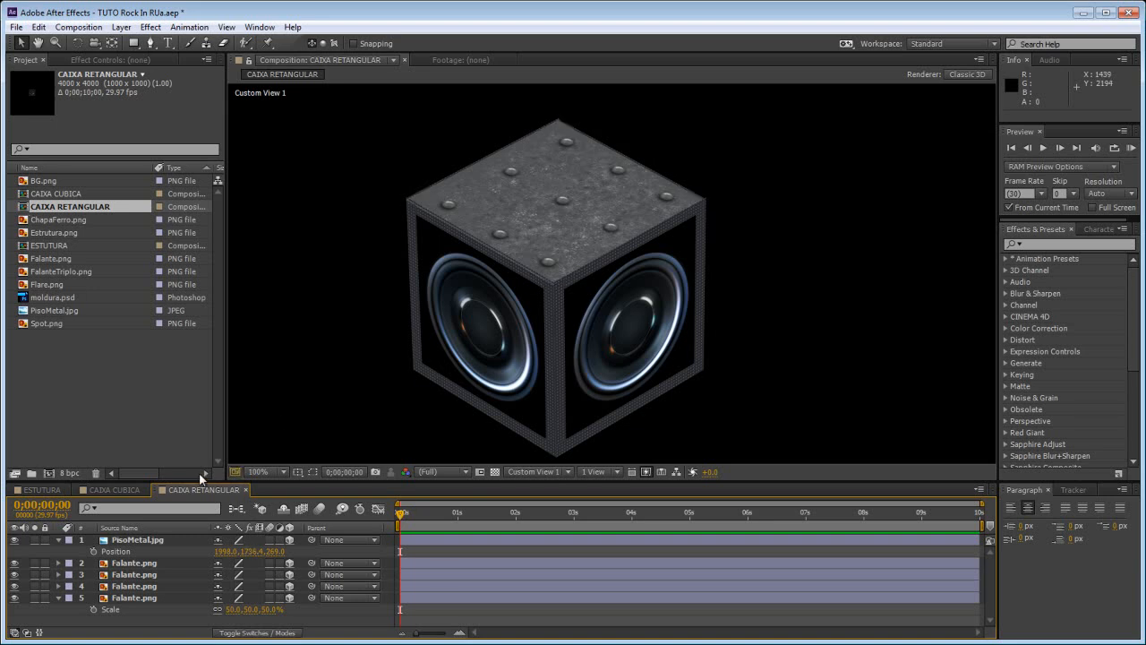
pyautogui.click(114, 489)
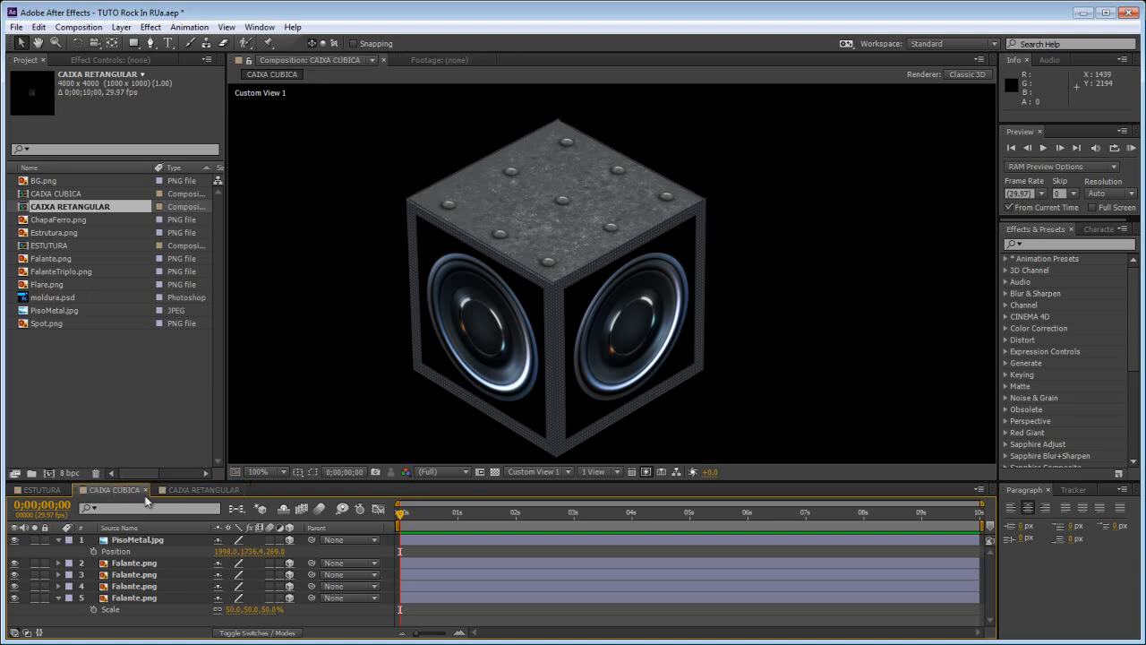
pyautogui.click(192, 490)
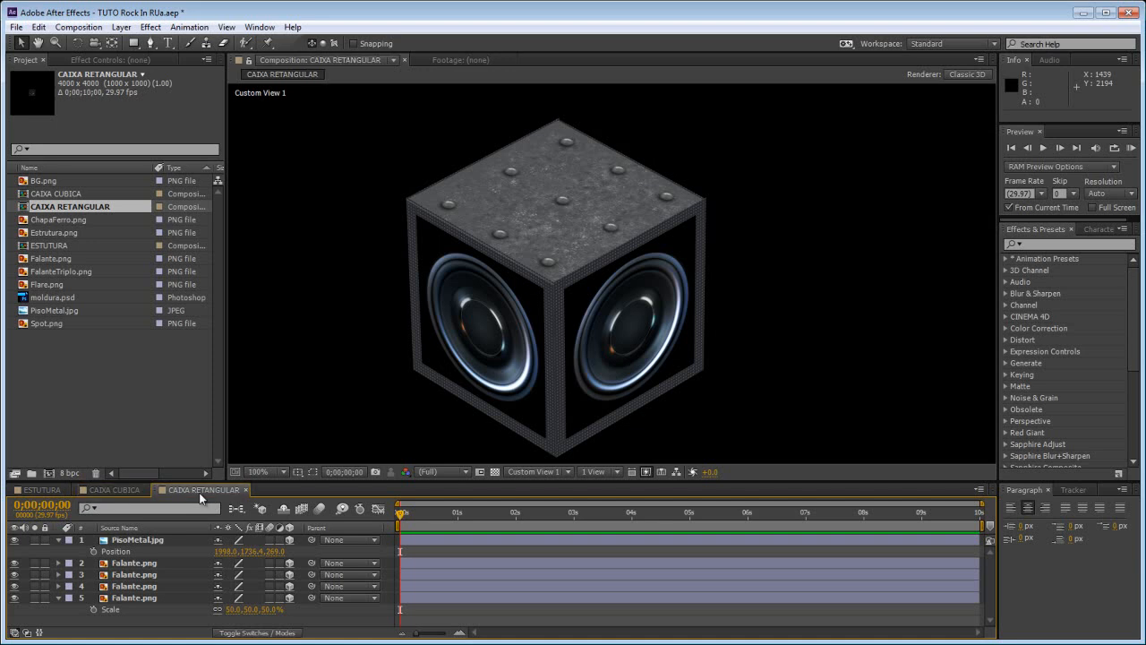
pyautogui.click(437, 565)
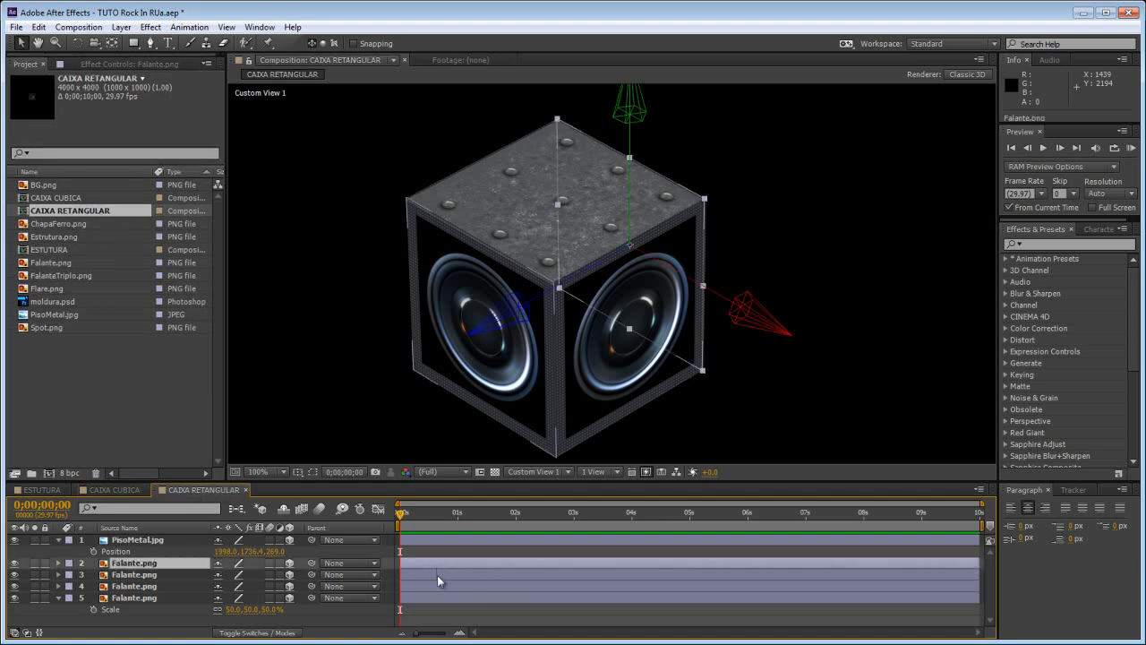
pyautogui.keyDown('ctrl'); pyautogui.click(440, 577); pyautogui.keyUp('ctrl')
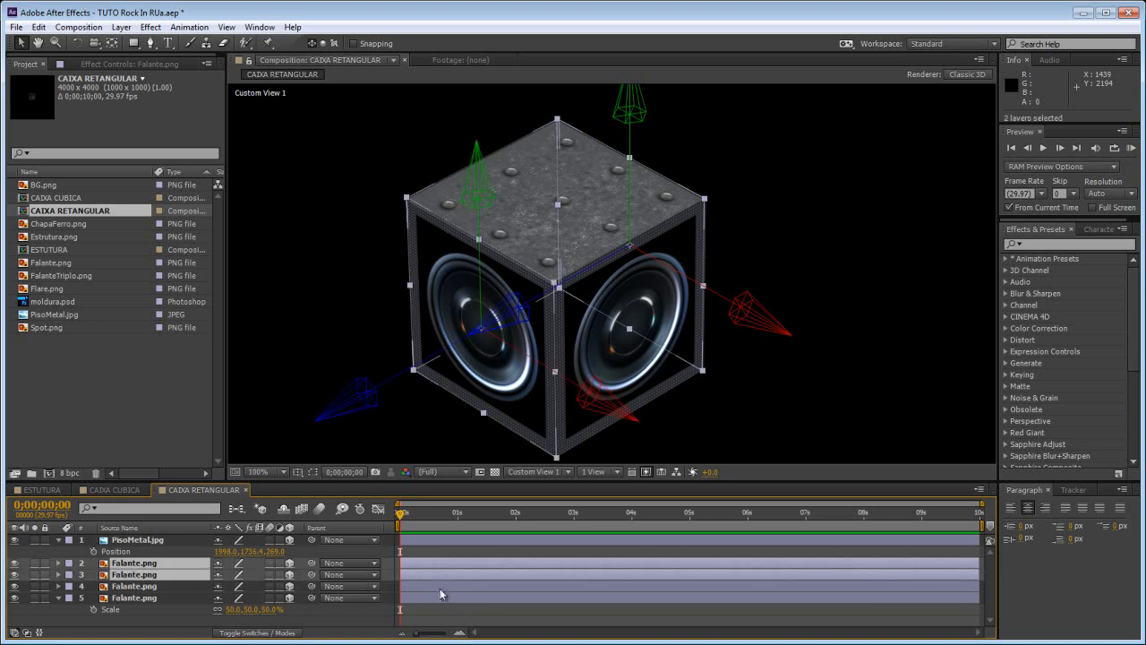
pyautogui.keyDown('ctrl'); pyautogui.click(440, 587); pyautogui.keyUp('ctrl')
pyautogui.keyDown('ctrl'); pyautogui.click(439, 599); pyautogui.keyUp('ctrl')
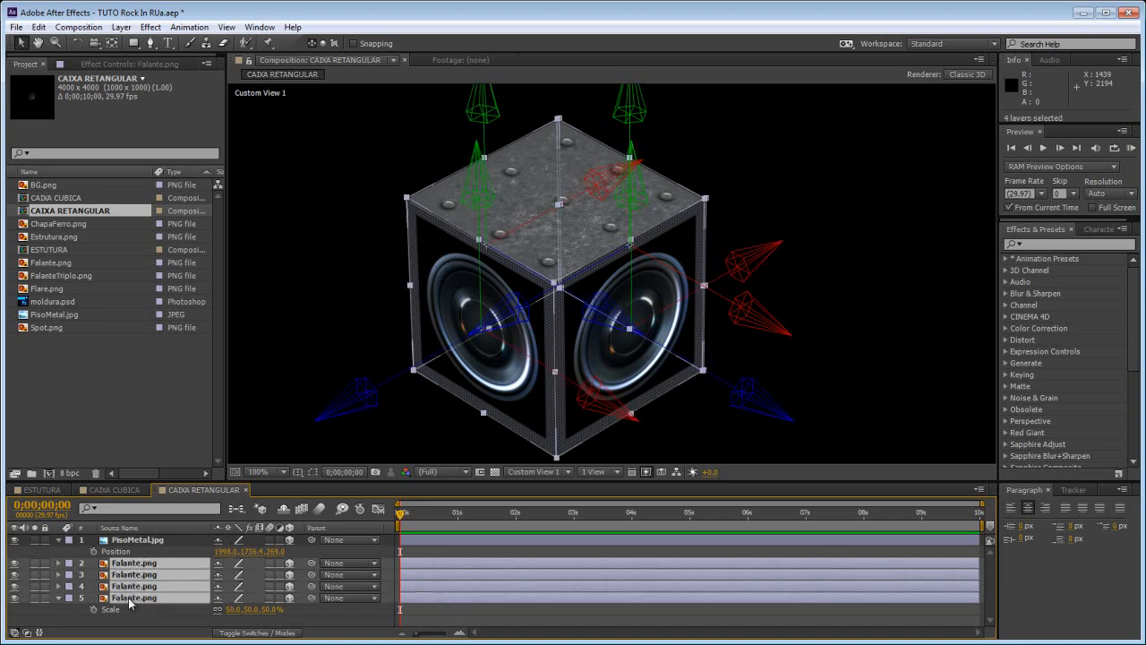
pyautogui.click(56, 278)
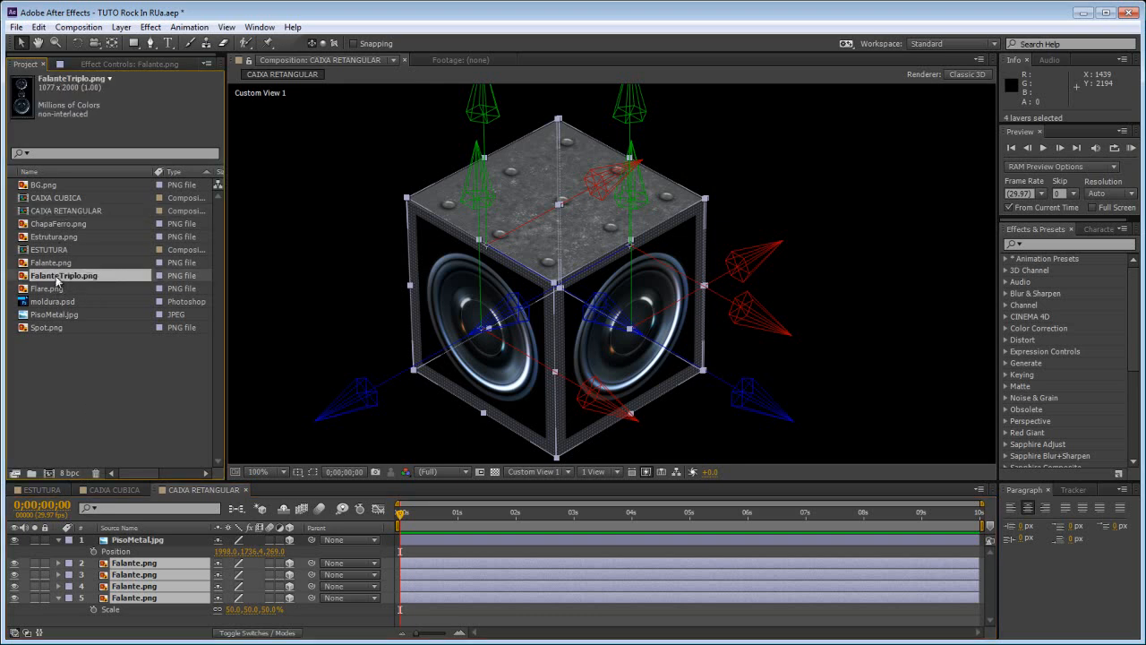
pyautogui.moveTo(84, 278); pyautogui.dragTo(148, 582)
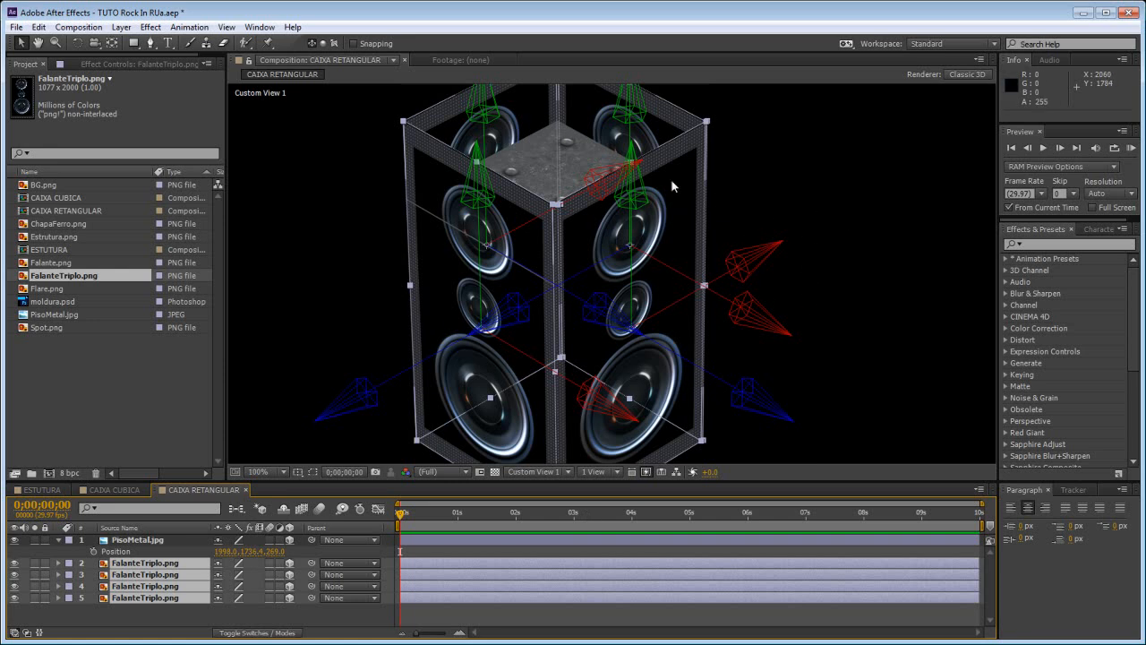
pyautogui.click(134, 550)
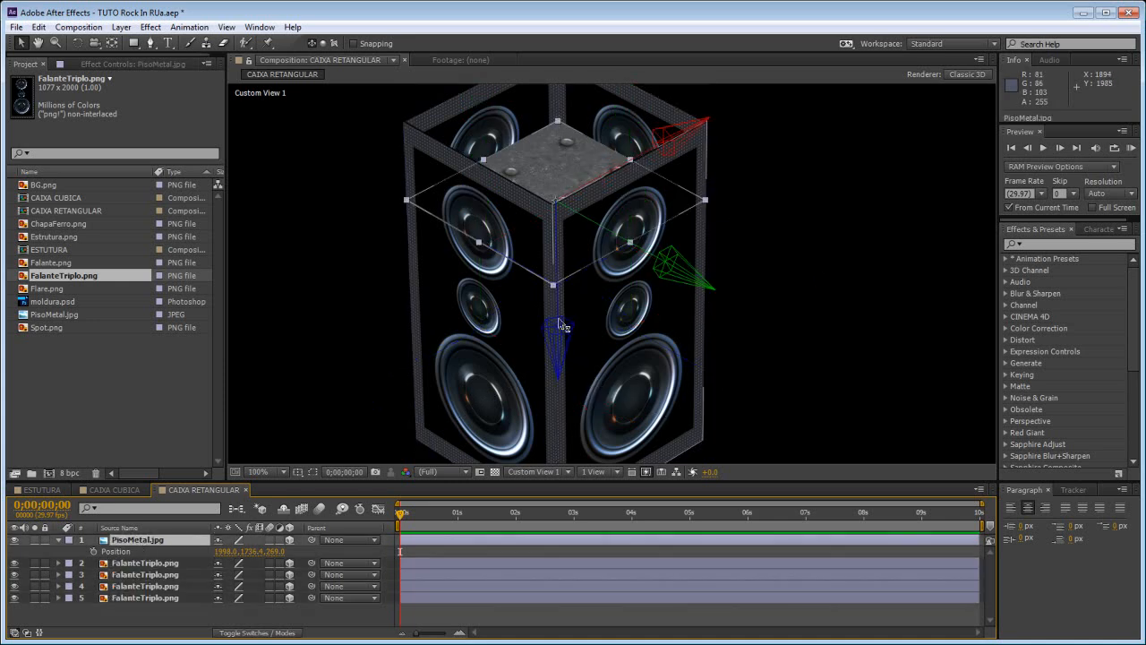
pyautogui.moveTo(556, 341); pyautogui.dragTo(557, 330)
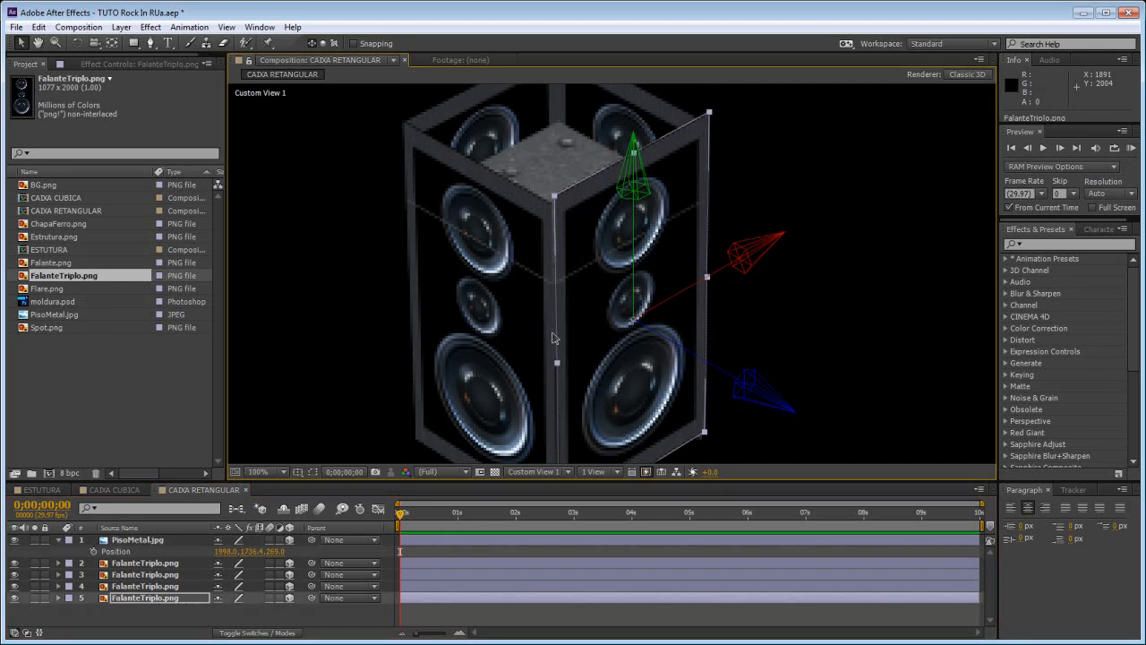
pyautogui.hotkey('ctrl', 'x')
pyautogui.hotkey('ctrl', 'z')
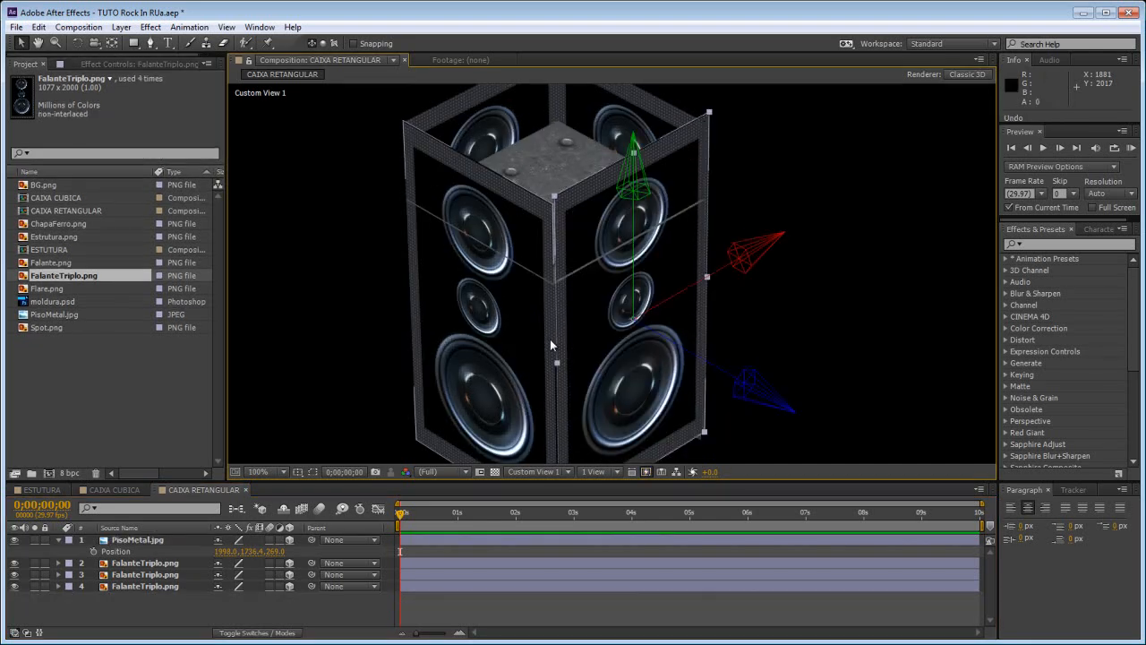
pyautogui.hotkey('ctrl', 'z')
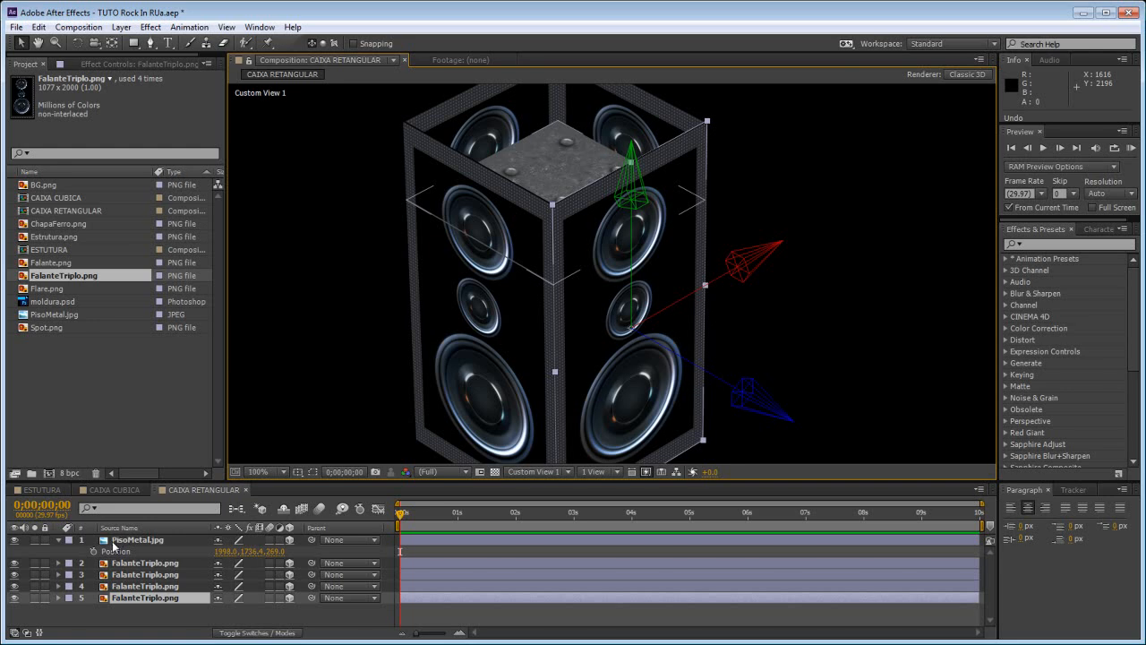
# Raise the PisoMetal.jpg plate to the top edges of the rectangular speaker box, at a Y position of about 1503.
pyautogui.click(125, 540)
pyautogui.moveTo(558, 349); pyautogui.dragTo(553, 189)
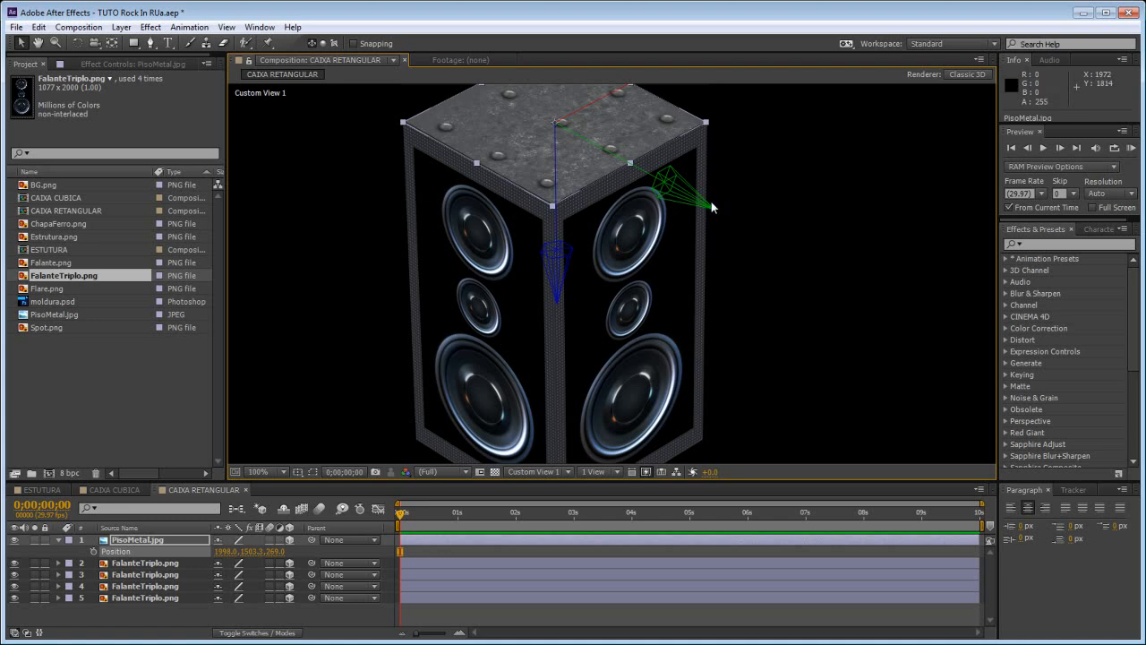
pyautogui.press(',')
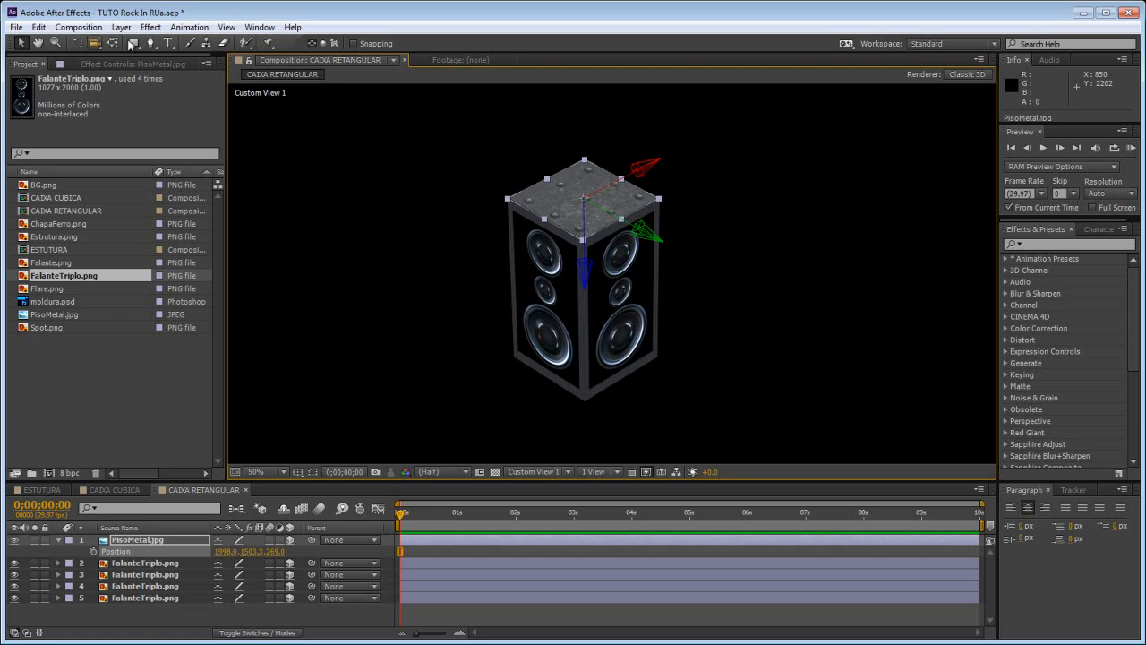
# Create a new composition named SPOT, keeping the 4000 × 4000 px size and ten-second duration.
pyautogui.click(79, 27)
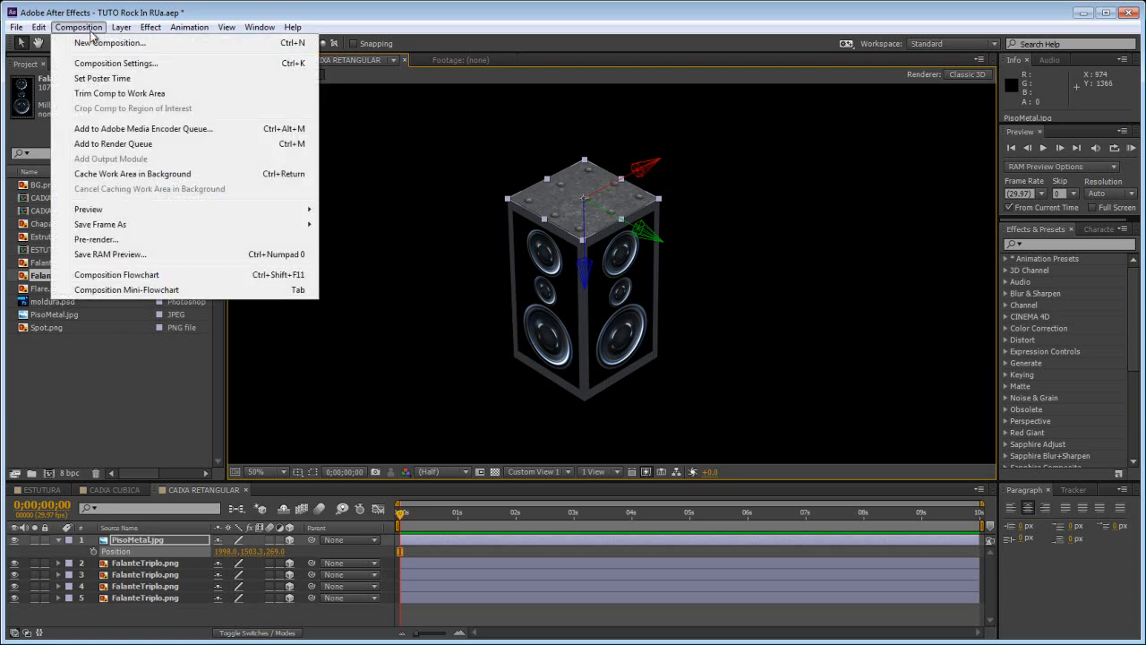
pyautogui.click(95, 44)
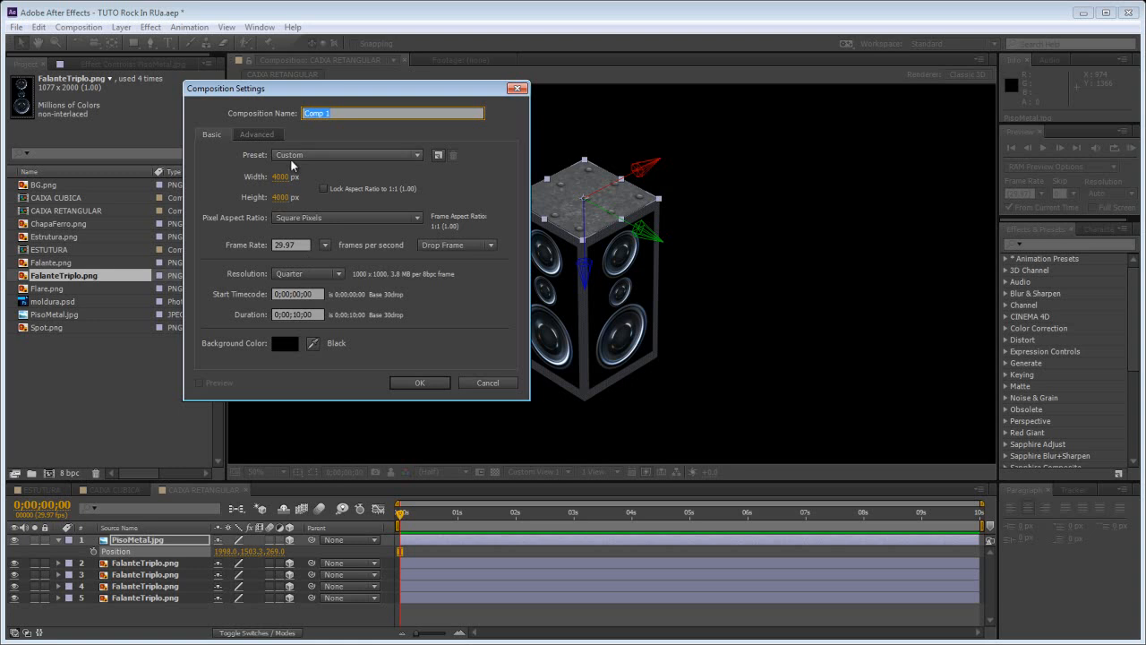
pyautogui.write('SPOT')
pyautogui.click(420, 383)
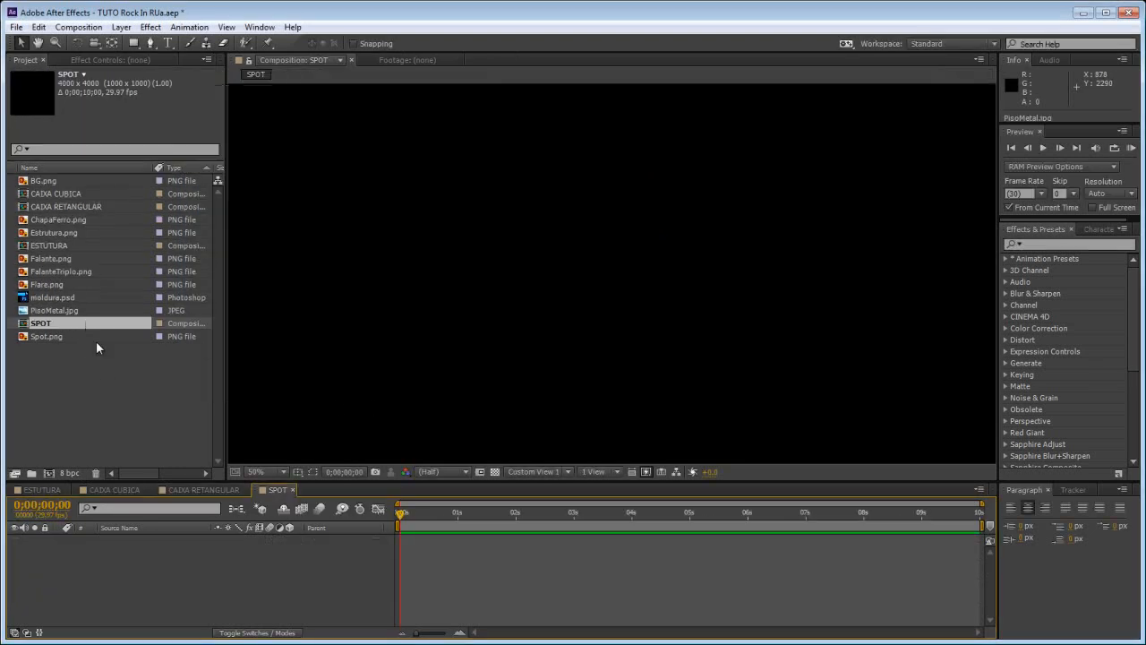
# Add Spot.png to the SPOT composition as a 3D layer and switch the view to Active Camera.
pyautogui.click(43, 337)
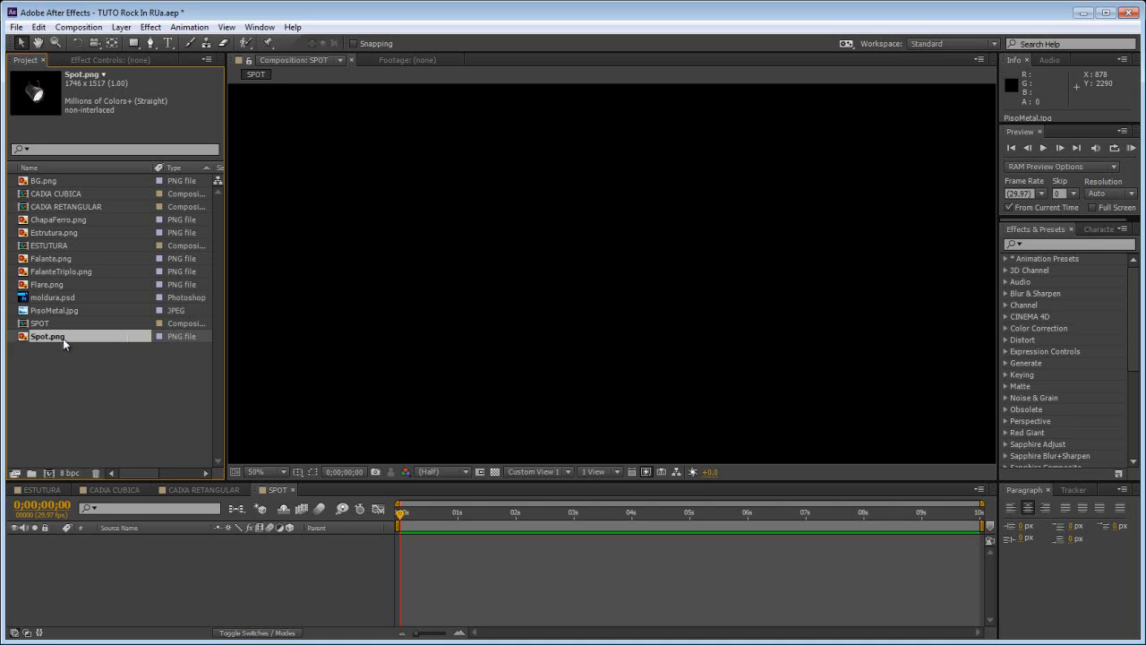
pyautogui.moveTo(56, 346); pyautogui.dragTo(134, 546)
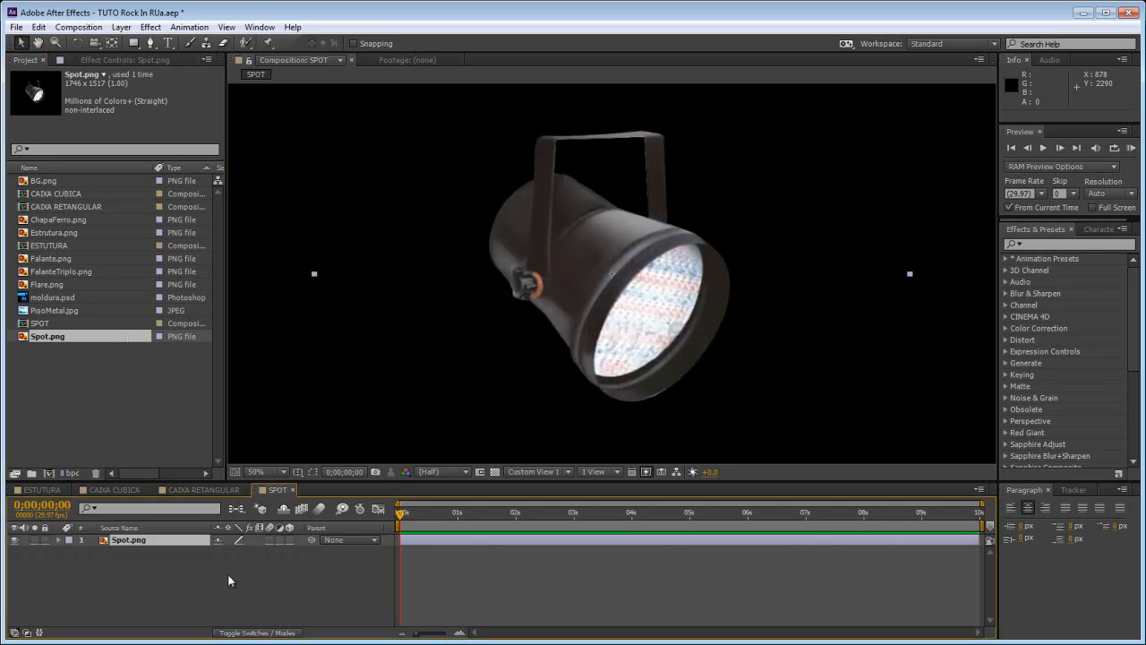
pyautogui.click(288, 540)
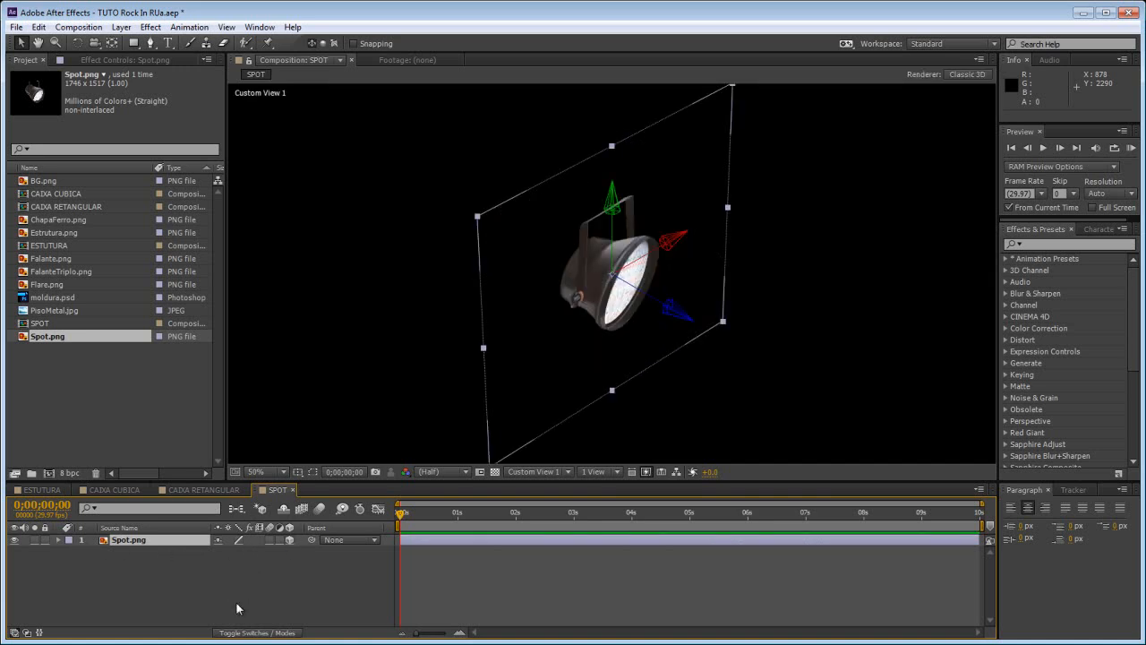
pyautogui.click(531, 473)
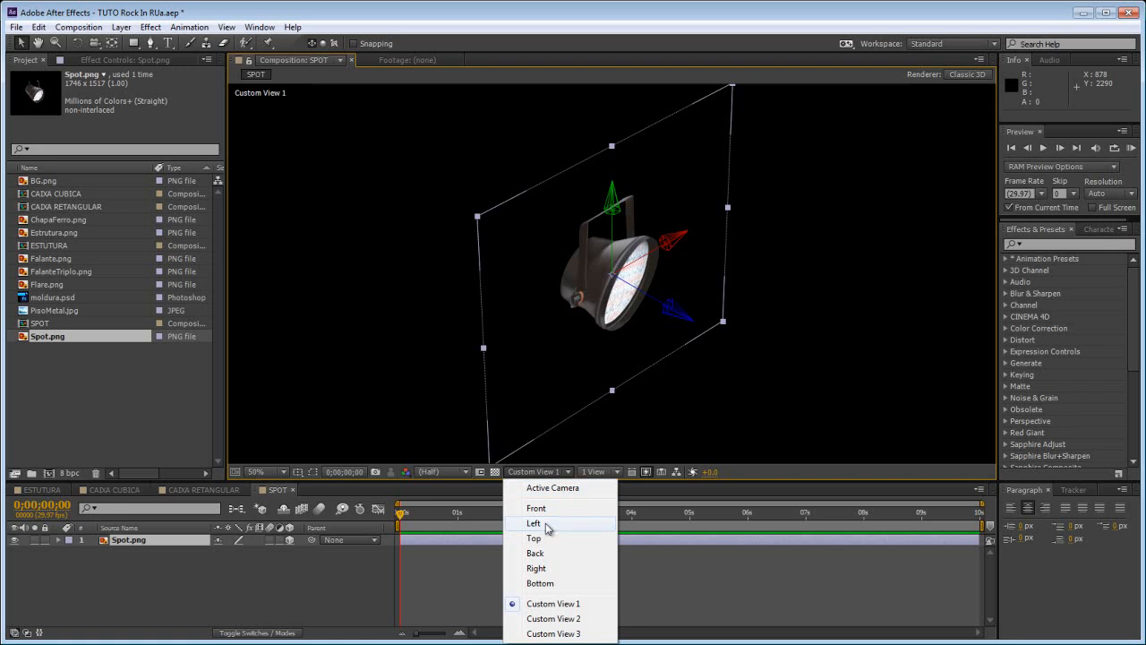
pyautogui.click(553, 488)
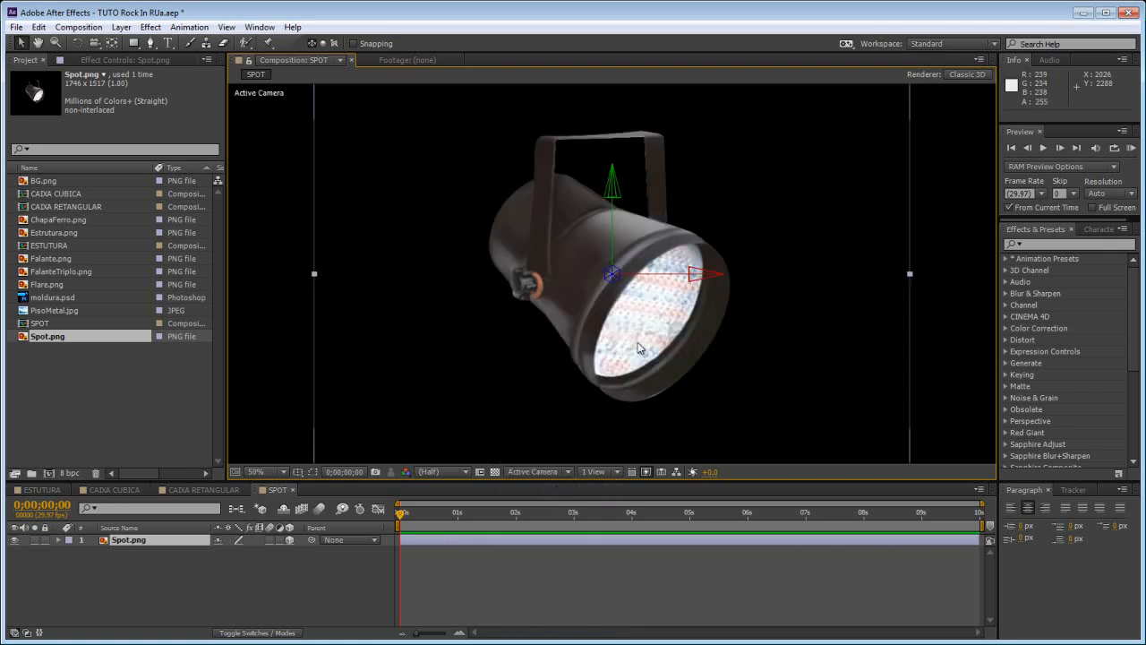
pyautogui.scroll(-1, 673, 305)
pyautogui.scroll(-1, 669, 305)
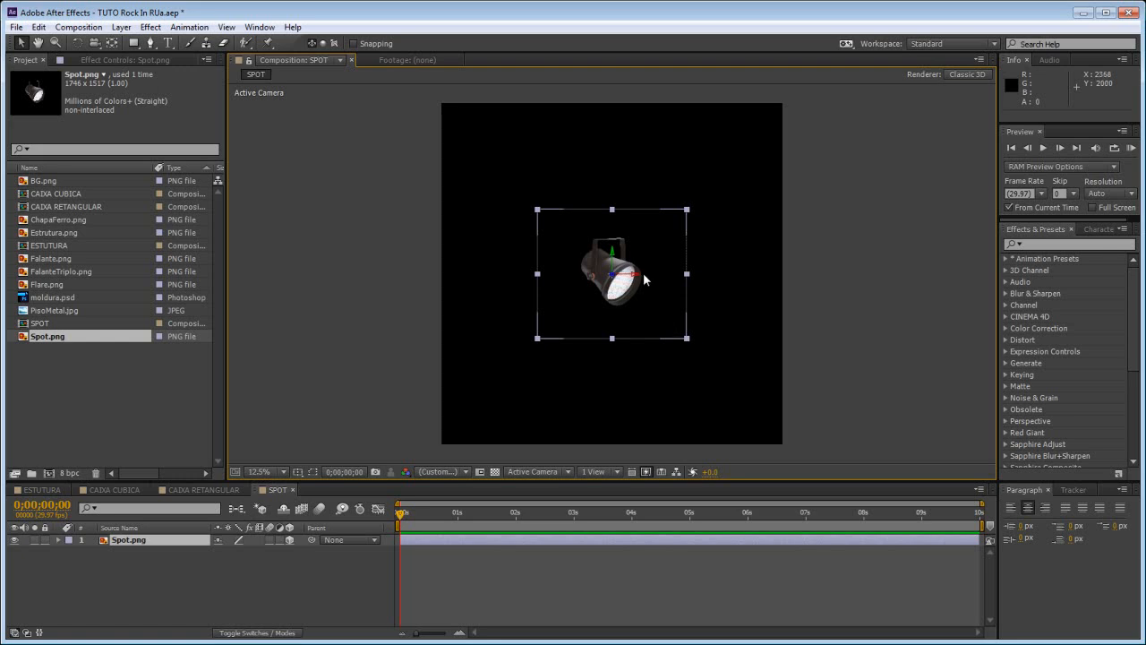
pyautogui.moveTo(618, 284); pyautogui.dragTo(609, 286)
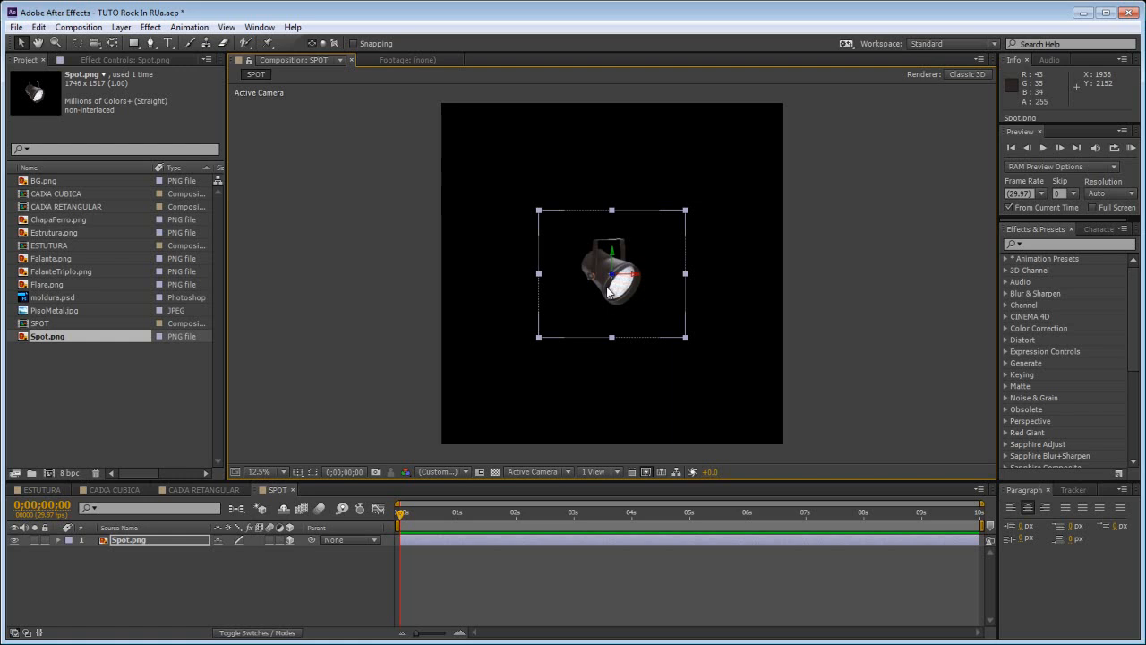
pyautogui.hotkey('ctrl', 'z')
pyautogui.click(79, 42)
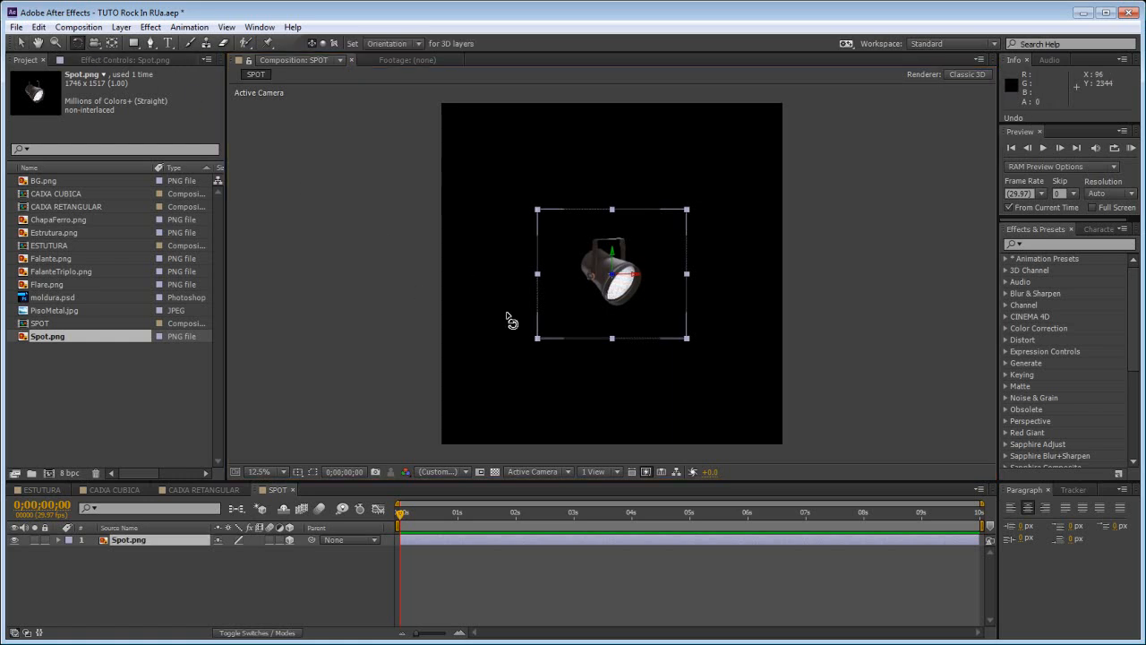
pyautogui.moveTo(614, 276)
pyautogui.mouseDown()
pyautogui.moveTo(626, 284)
pyautogui.moveTo(611, 278)
pyautogui.mouseUp()
pyautogui.moveTo(663, 333); pyautogui.dragTo(663, 333)
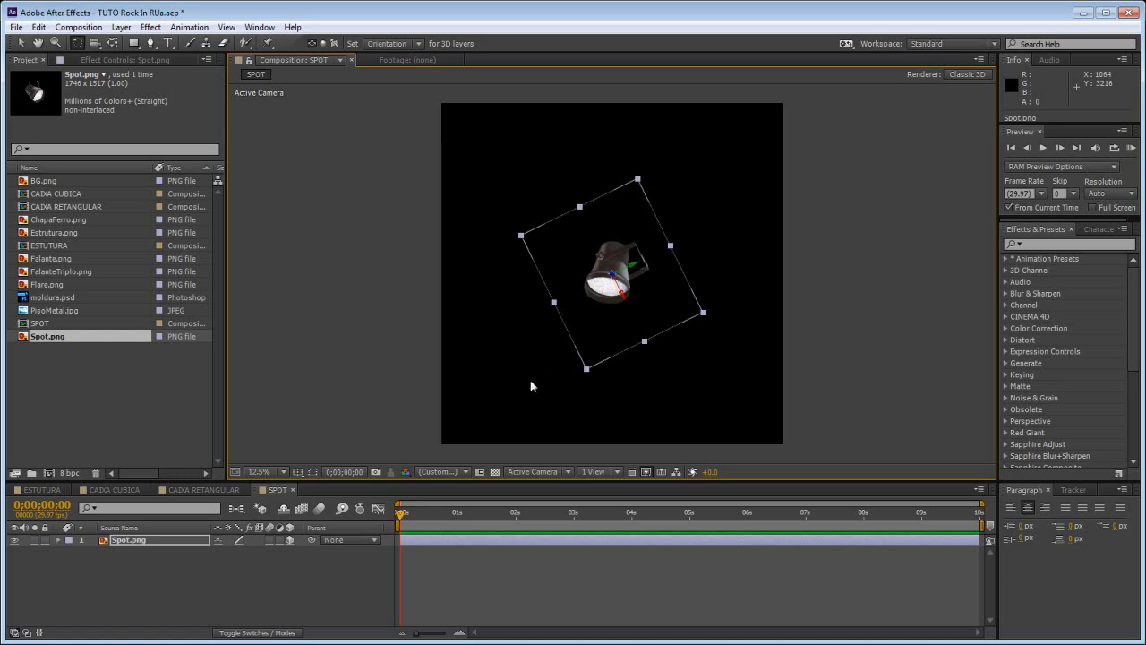
pyautogui.hotkey('ctrl', 'z')
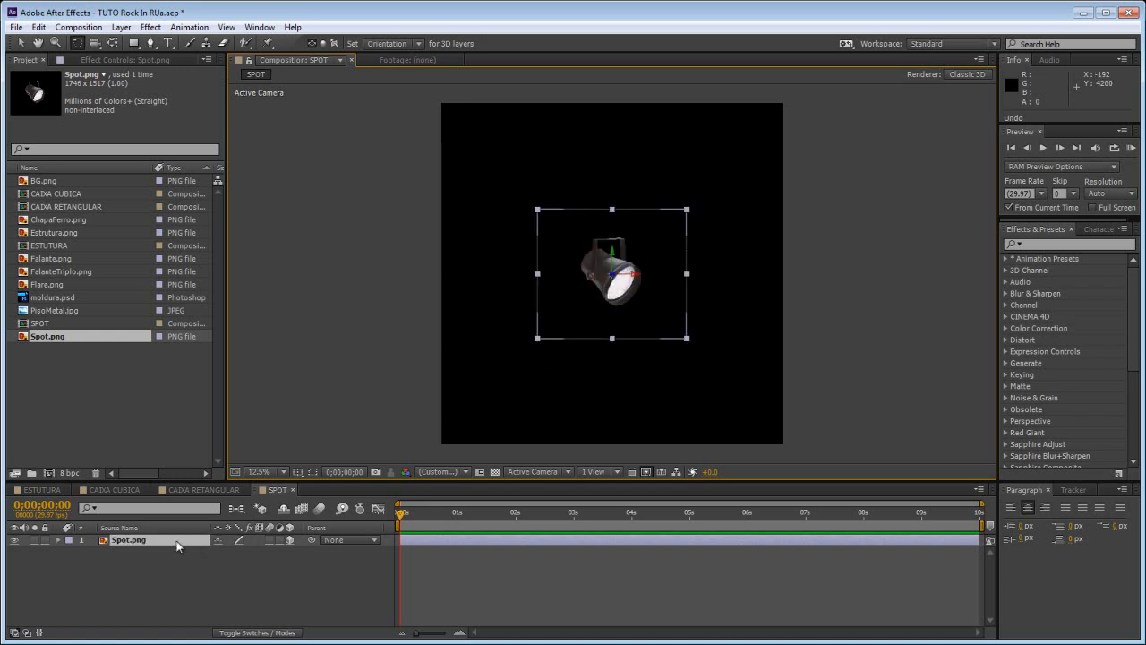
# Set the Spot.png layer's Z Rotation to 45° and reduce its scale to 60%.
pyautogui.press('r')
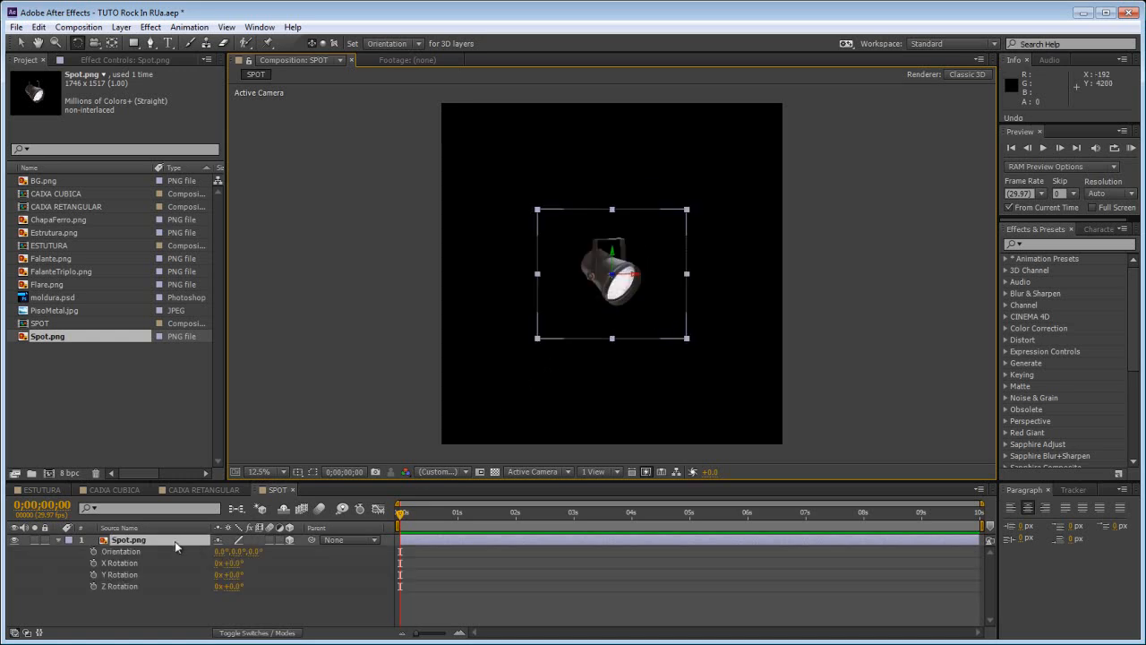
pyautogui.click(234, 586)
pyautogui.write('45')
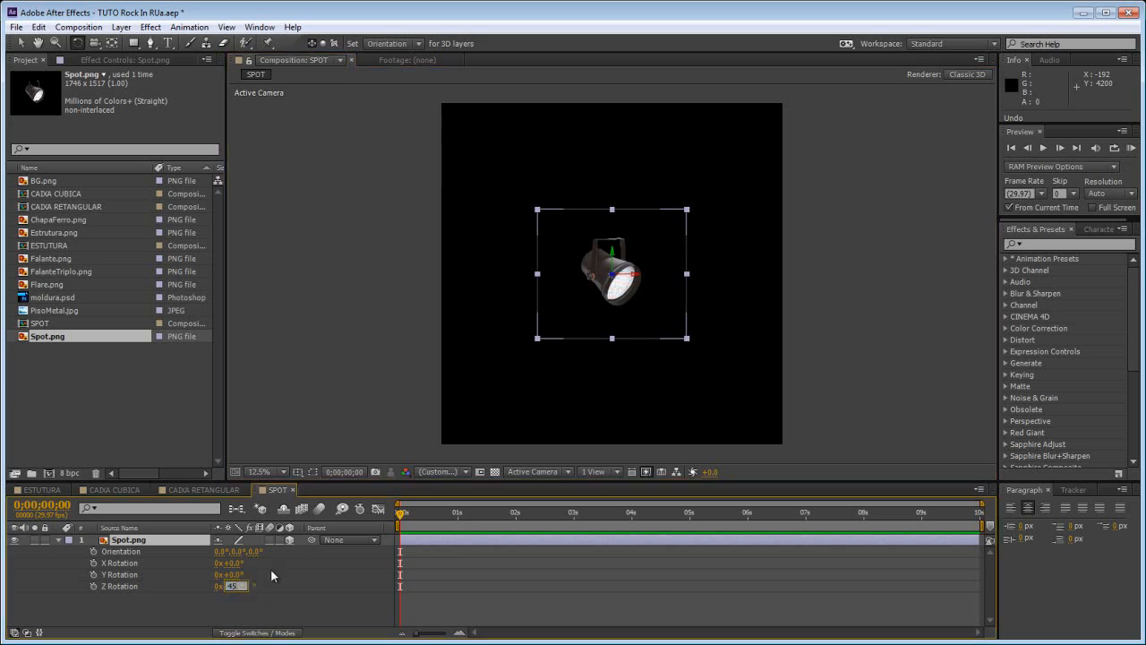
pyautogui.press('Return')
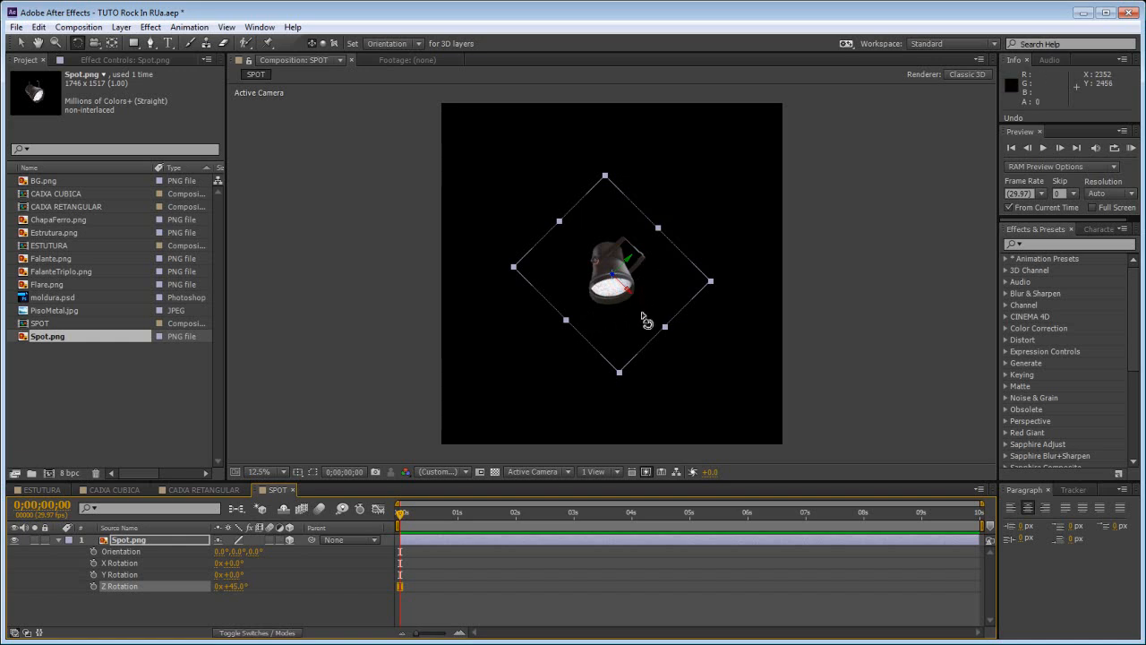
pyautogui.press('s')
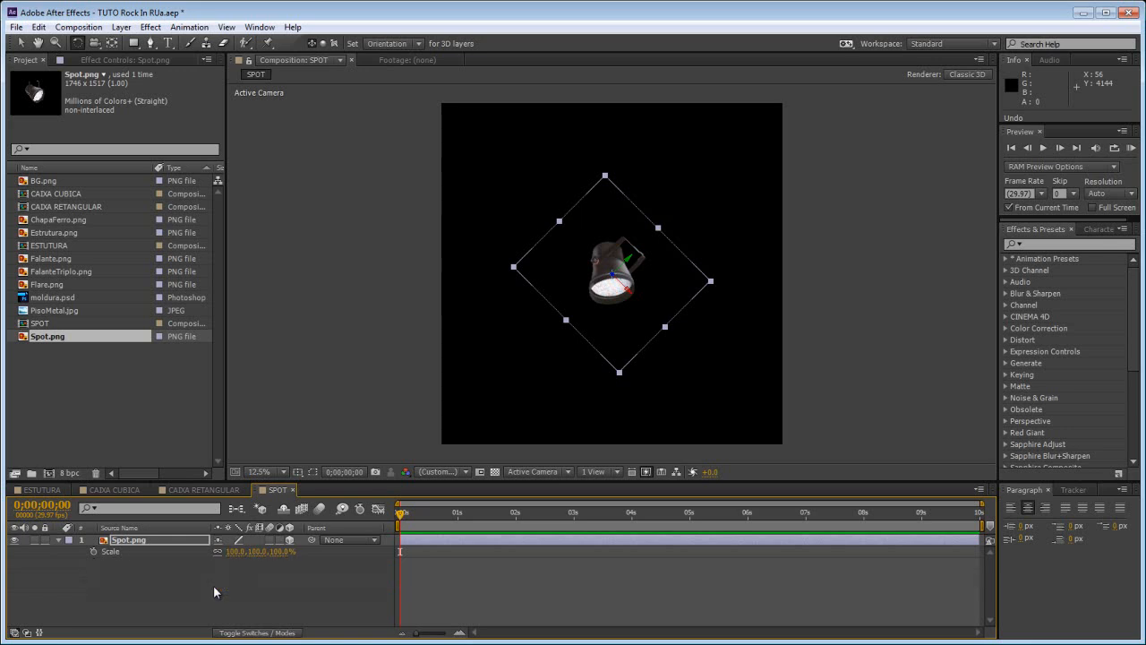
pyautogui.moveTo(231, 552); pyautogui.dragTo(202, 553)
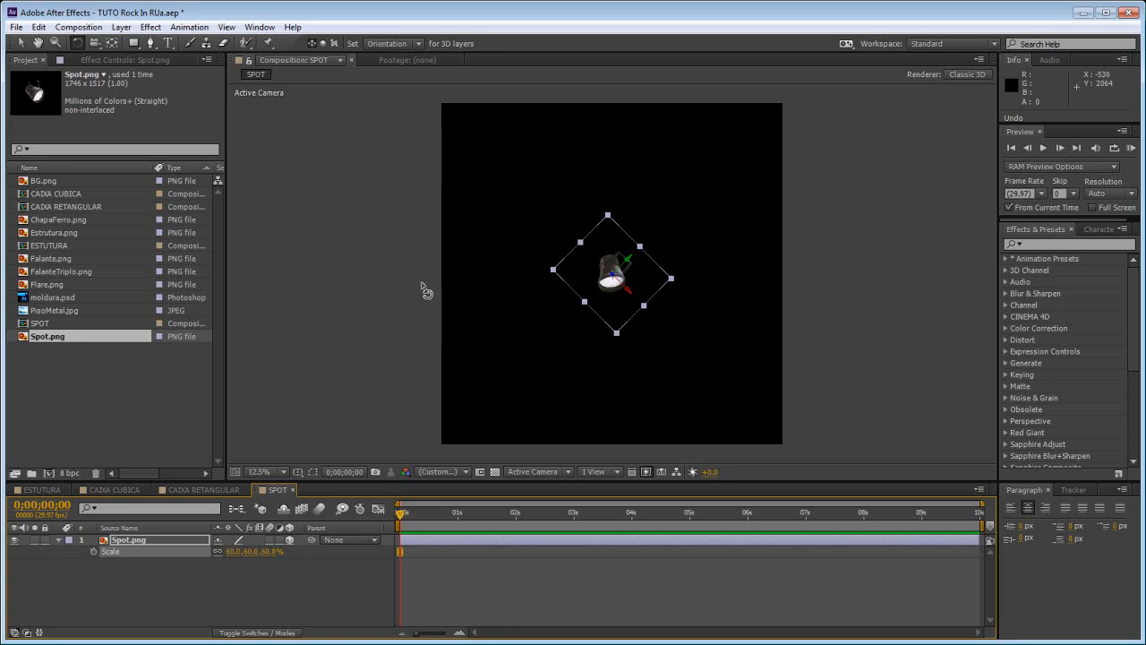
# Create a 4000 × 4000 px solid in light red FF7676 and make it a 3D layer.
pyautogui.click(120, 27)
pyautogui.moveTo(135, 43)
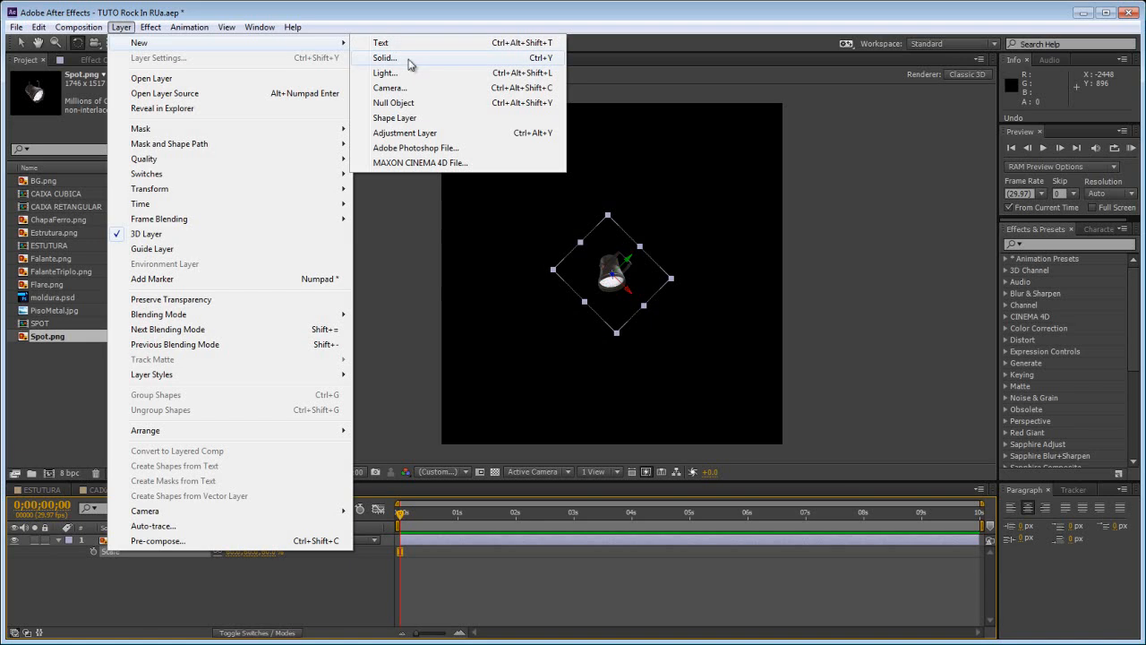
pyautogui.click(385, 57)
pyautogui.click(151, 235)
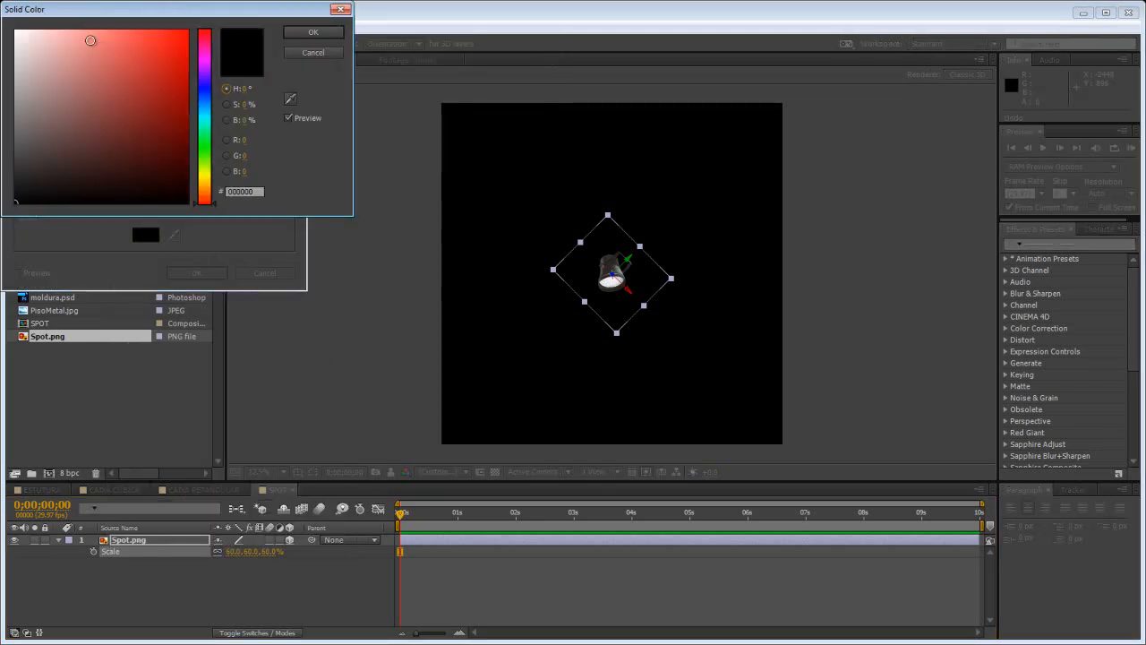
pyautogui.click(187, 31)
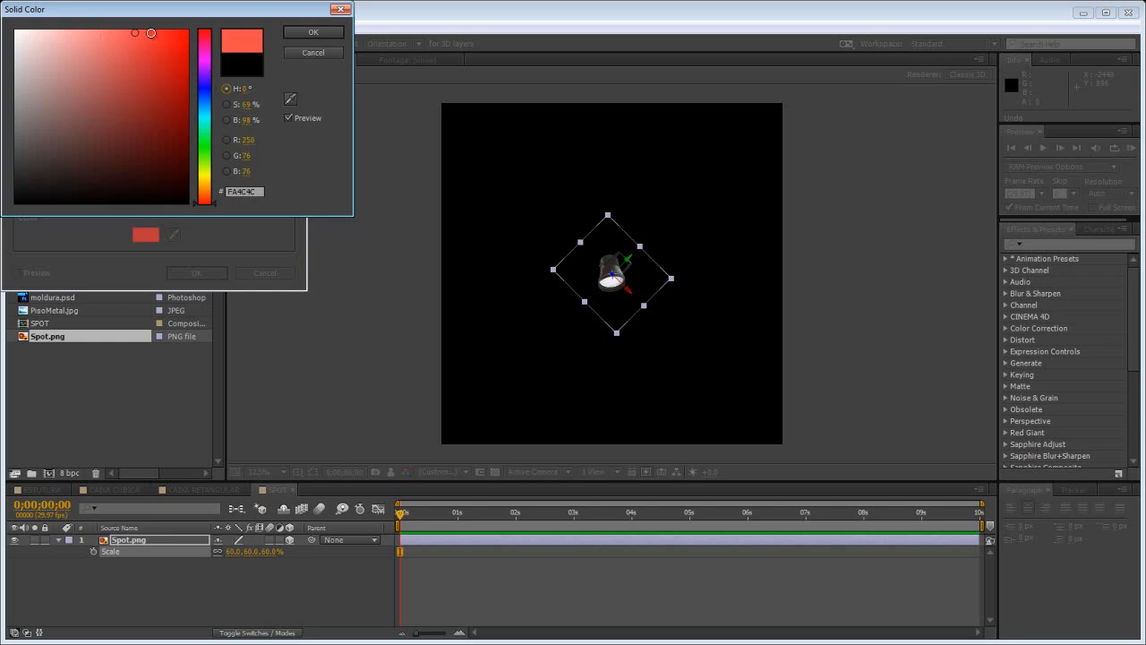
pyautogui.moveTo(90, 38)
pyautogui.mouseDown()
pyautogui.moveTo(90, 25)
pyautogui.moveTo(102, 30)
pyautogui.mouseUp()
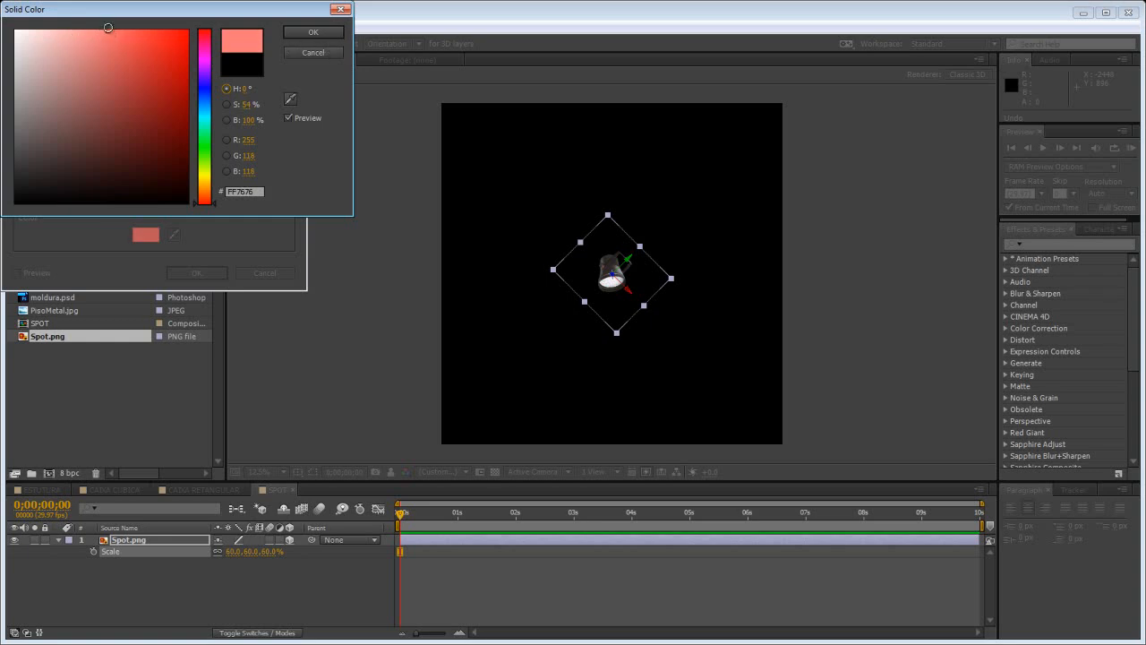
pyautogui.click(313, 32)
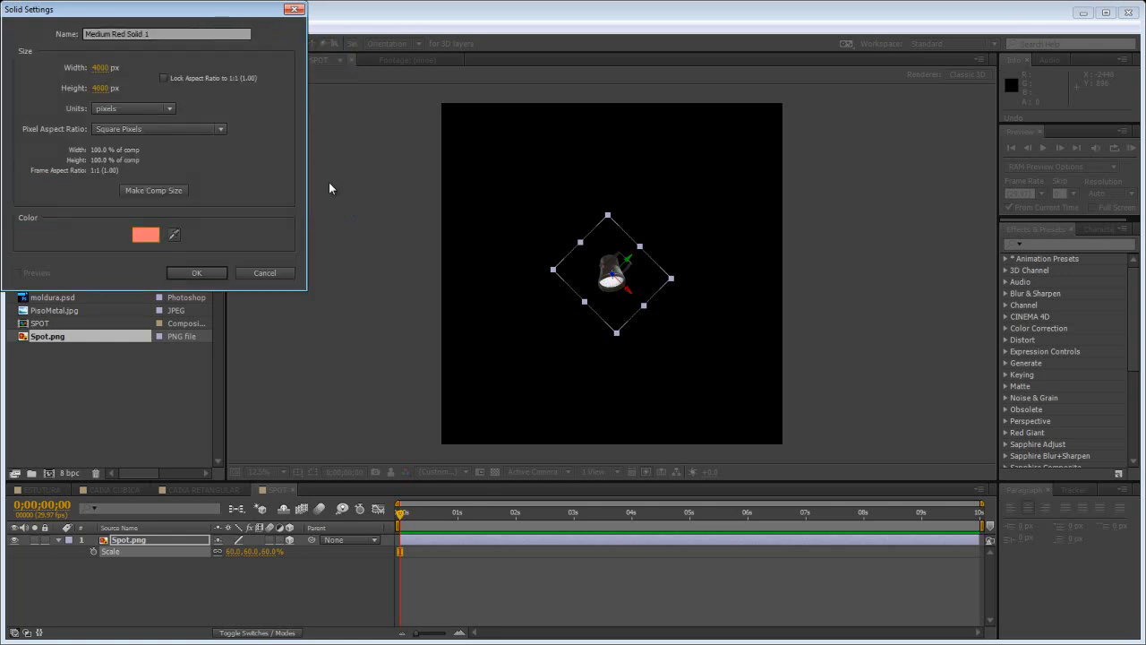
pyautogui.click(197, 273)
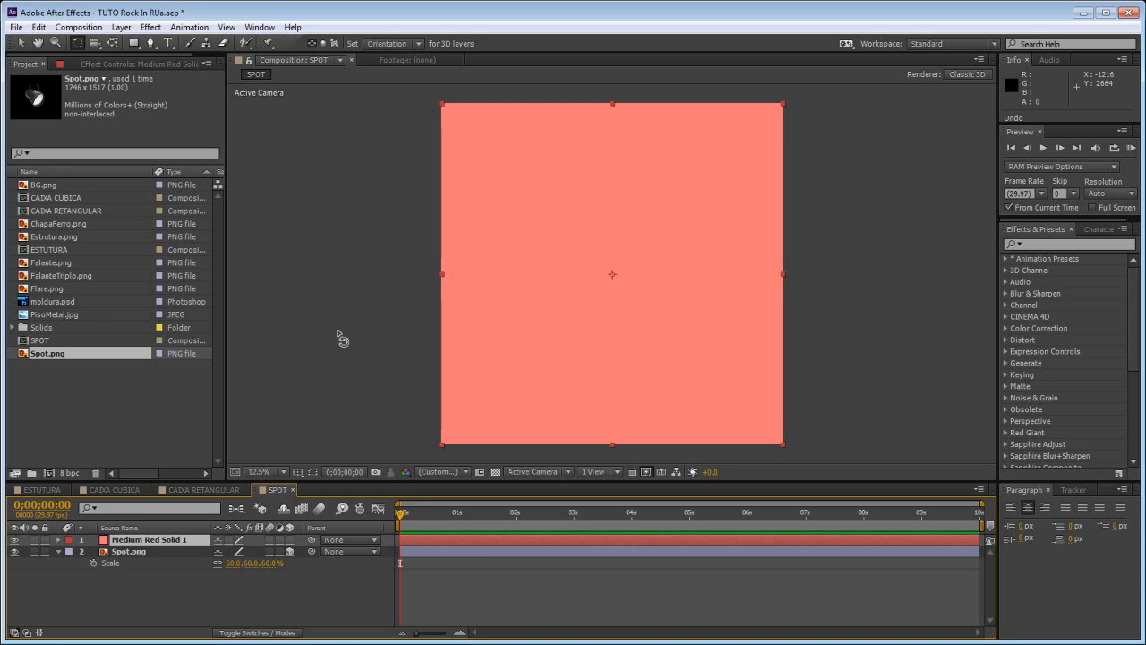
pyautogui.click(289, 539)
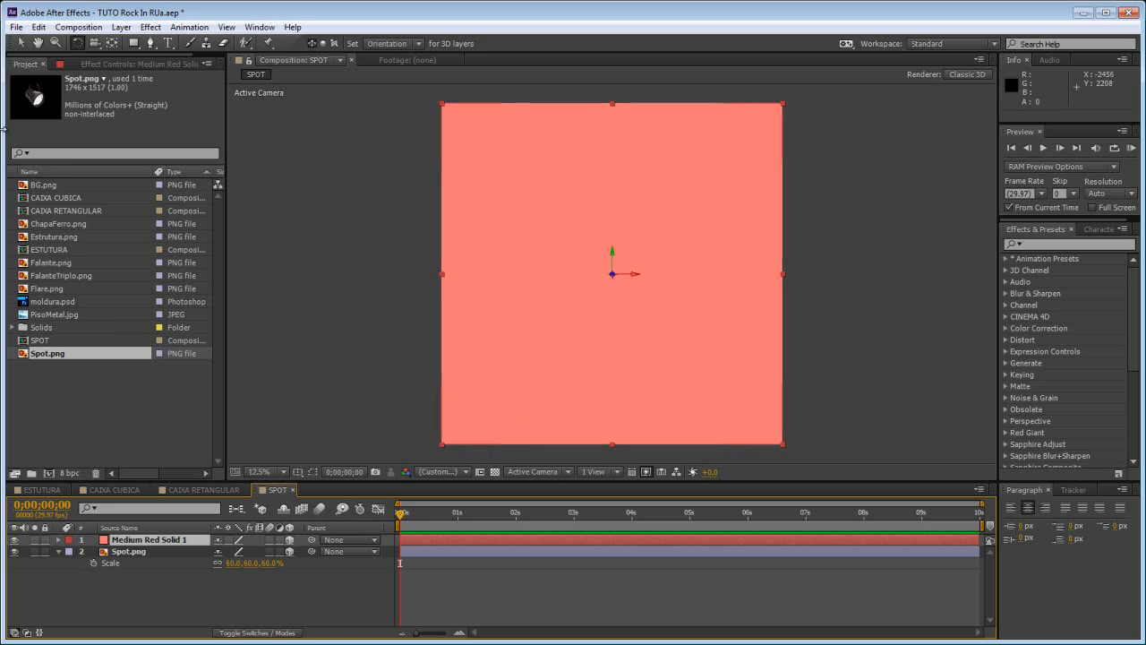
# Draw a closed four-point Pen mask on the red solid, narrow at its upper edge and wide at its lower edge, like a light beam.
pyautogui.click(150, 43)
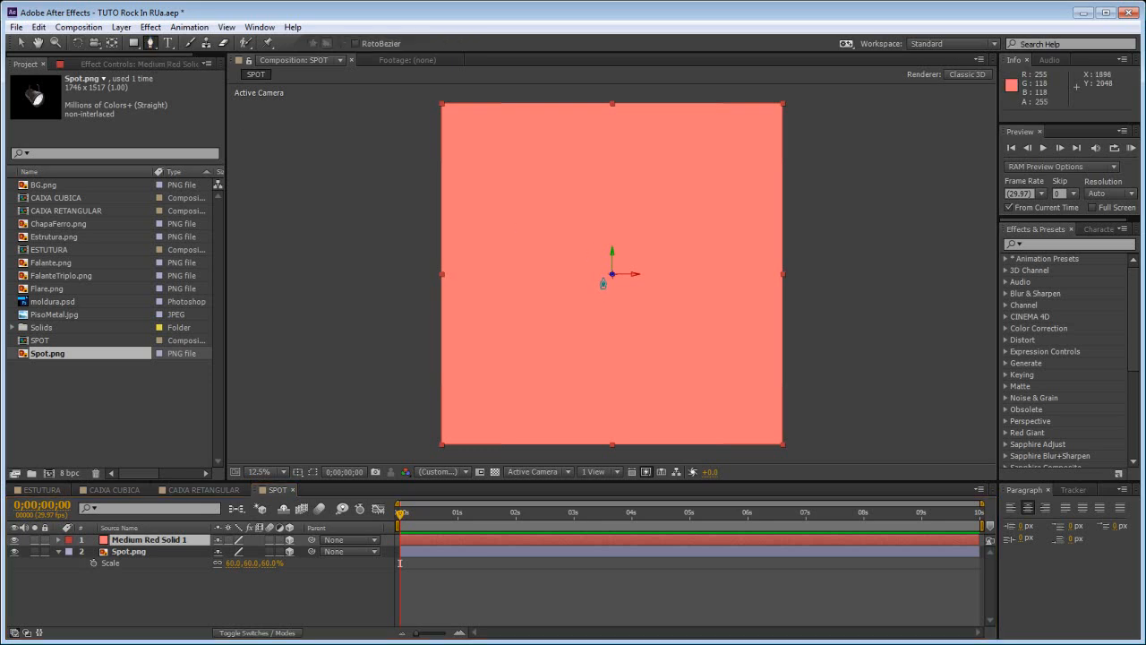
pyautogui.click(597, 276)
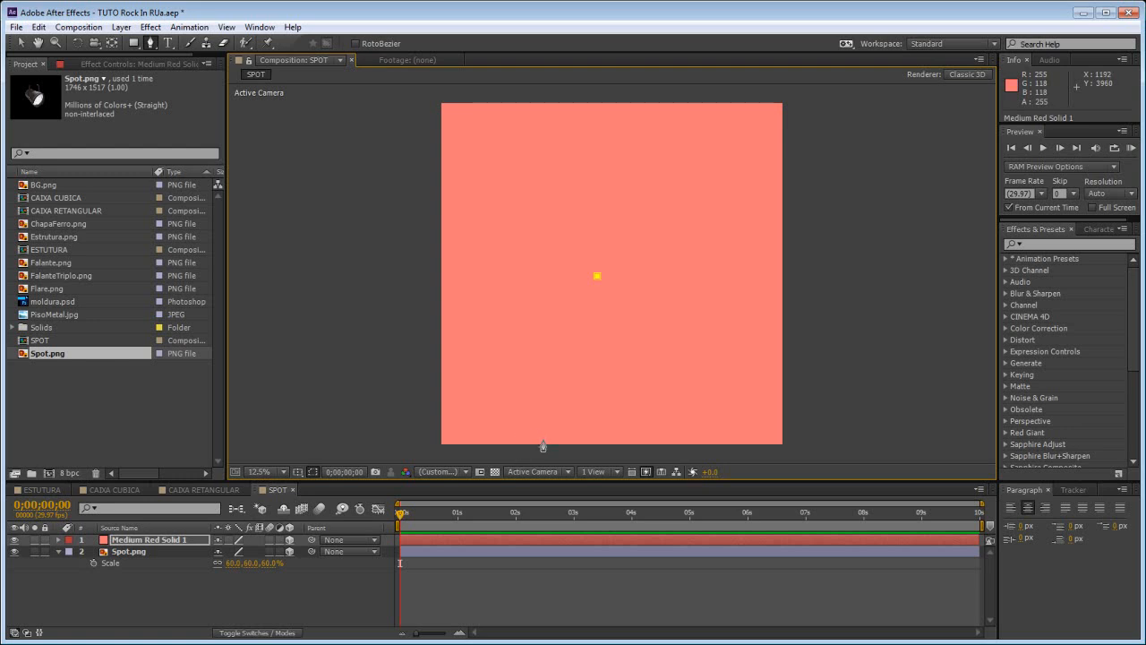
pyautogui.hotkey('ctrl', 'z')
pyautogui.click(595, 107)
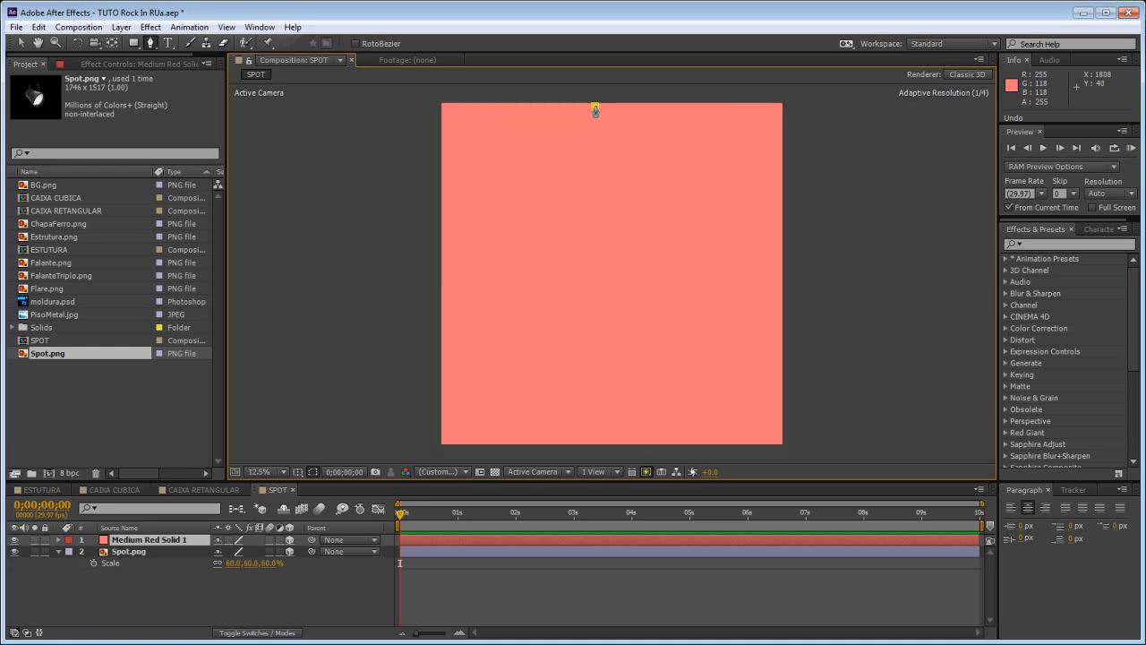
pyautogui.click(495, 440)
pyautogui.click(744, 442)
pyautogui.click(631, 109)
pyautogui.click(596, 107)
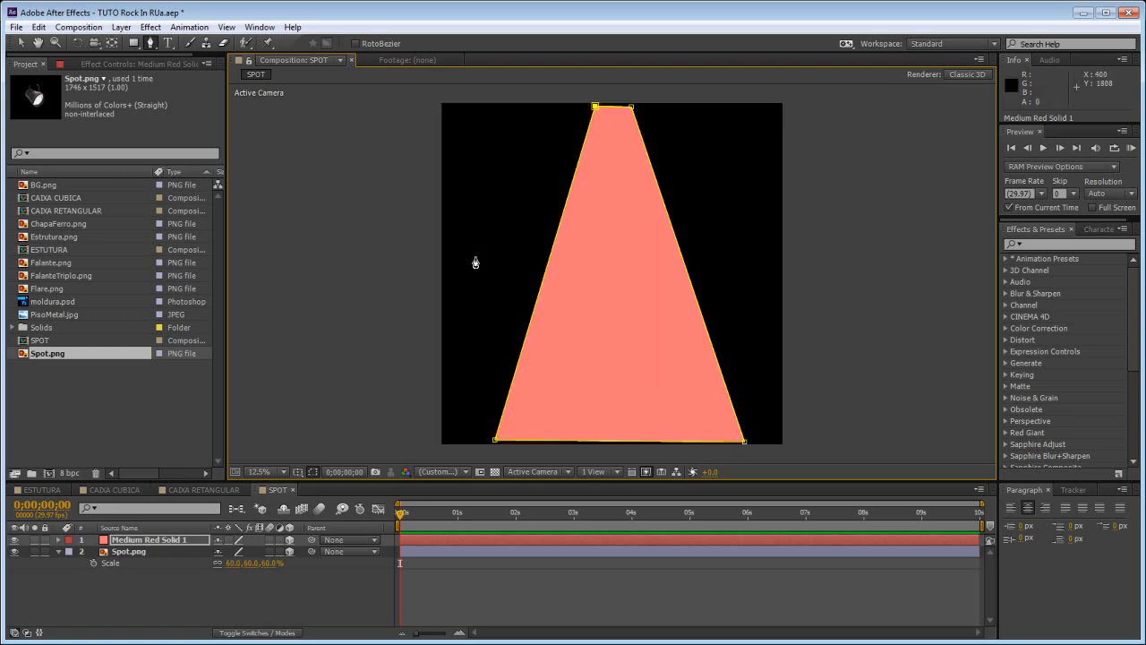
# Move the red beam solid down beneath the spotlight and pull its upper mask points in to the lamp's width.
pyautogui.click(20, 42)
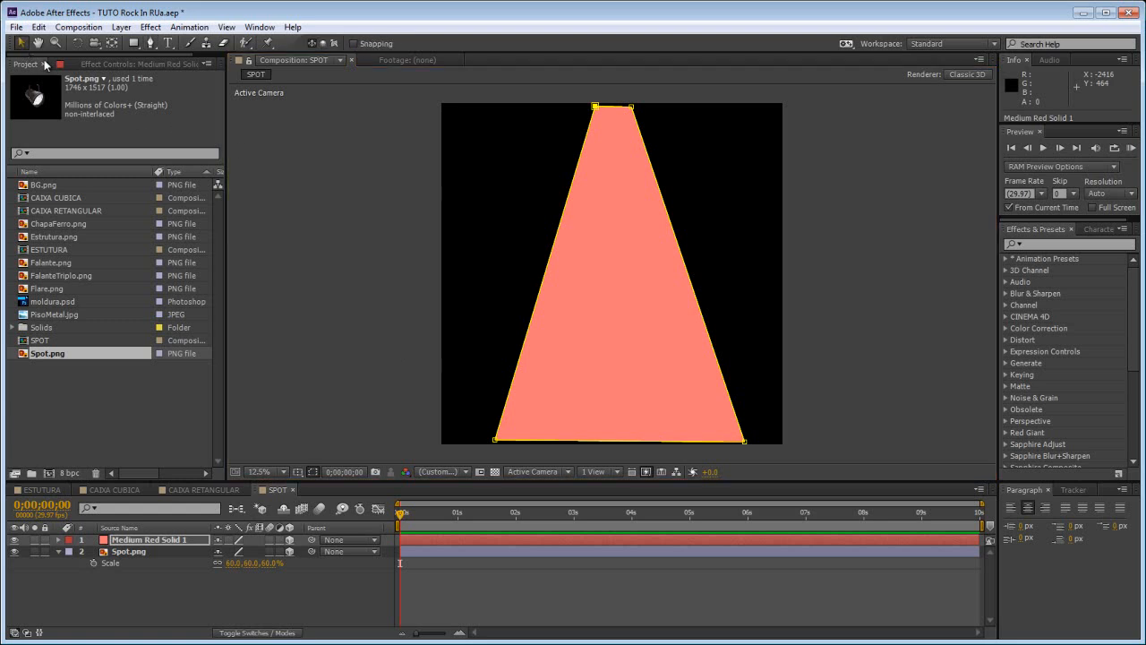
pyautogui.click(455, 555)
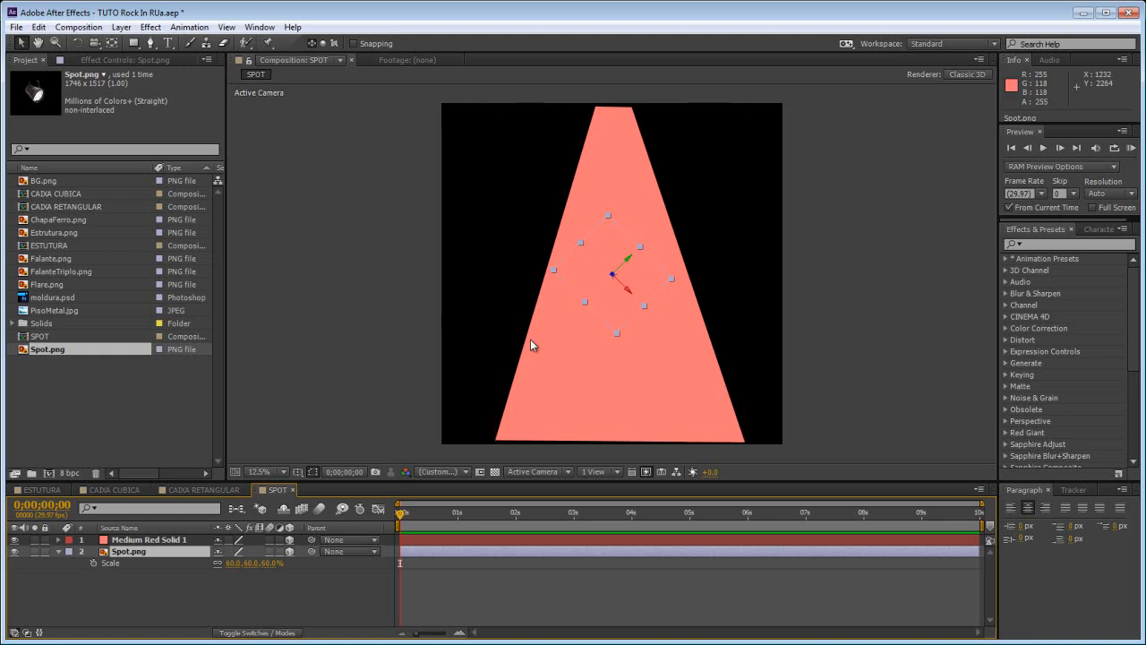
pyautogui.click(422, 541)
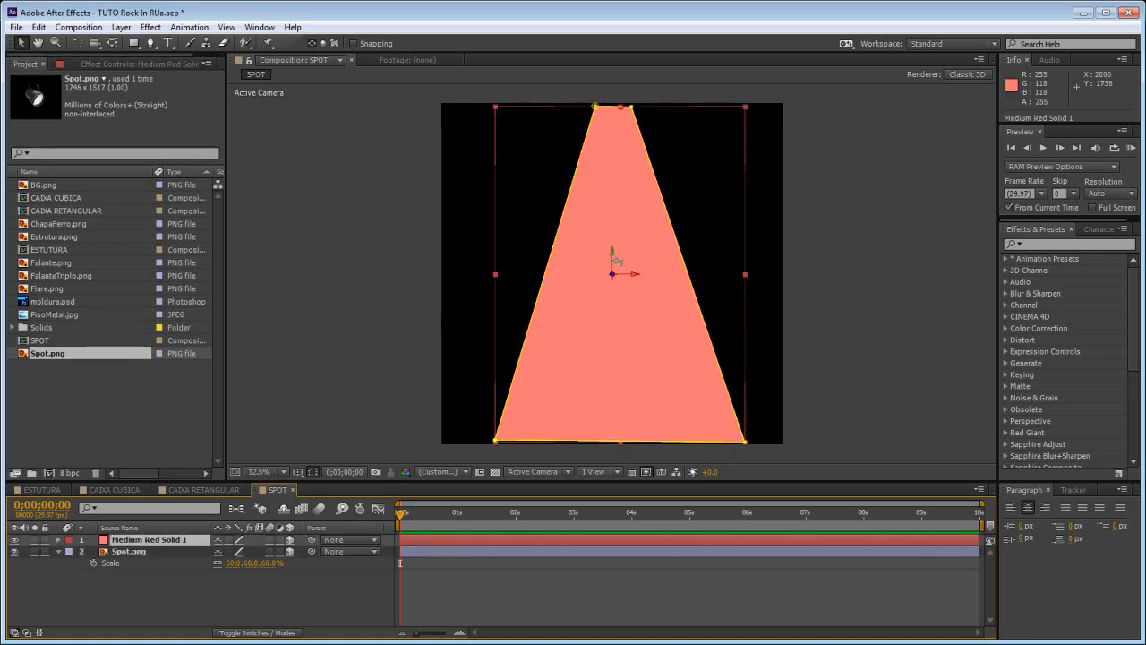
pyautogui.moveTo(617, 261); pyautogui.dragTo(582, 436)
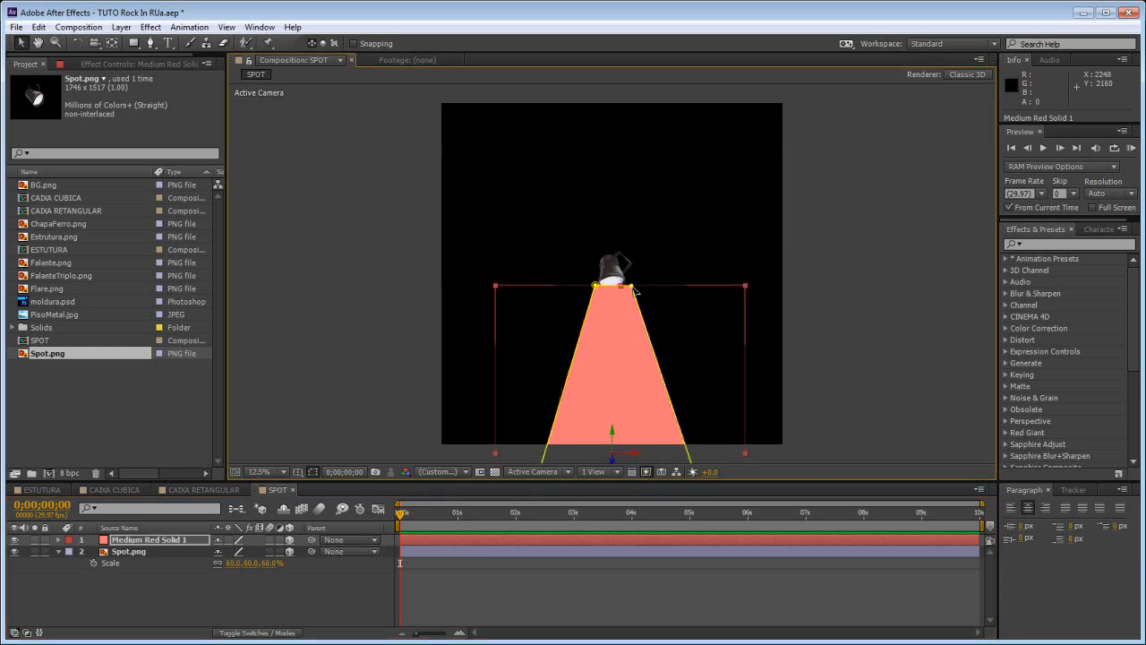
pyautogui.moveTo(632, 287); pyautogui.dragTo(600, 287)
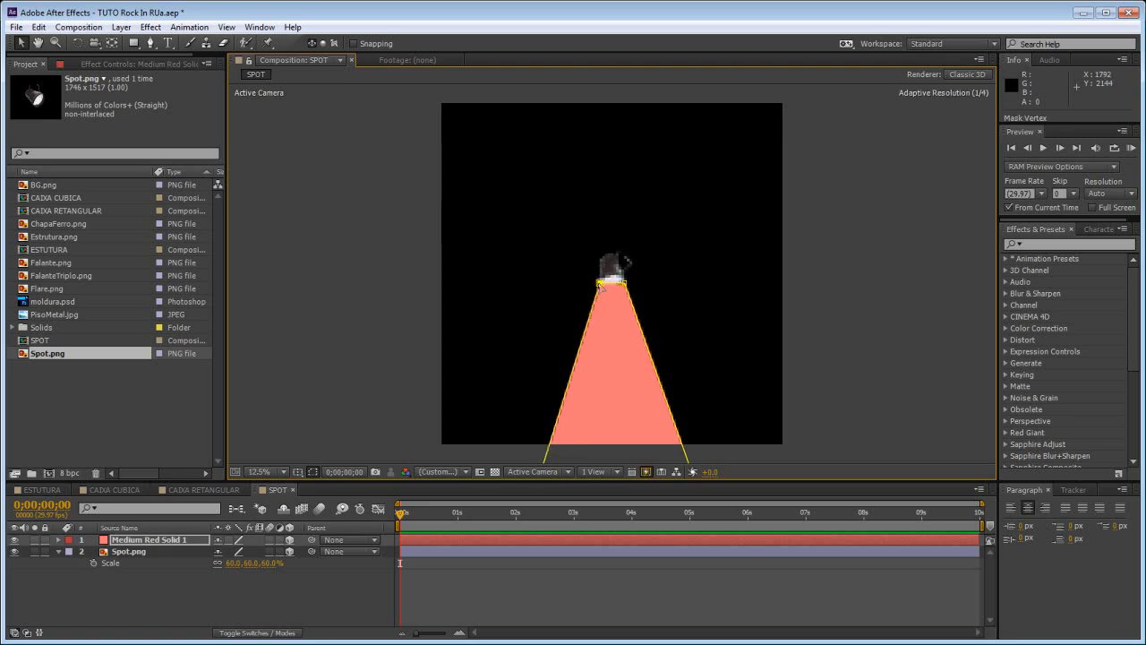
# Enlarge the SPOT composition to 8000 × 8000 px.
pyautogui.moveTo(729, 340); pyautogui.dragTo(721, 322)
pyautogui.moveTo(718, 267); pyautogui.dragTo(708, 195)
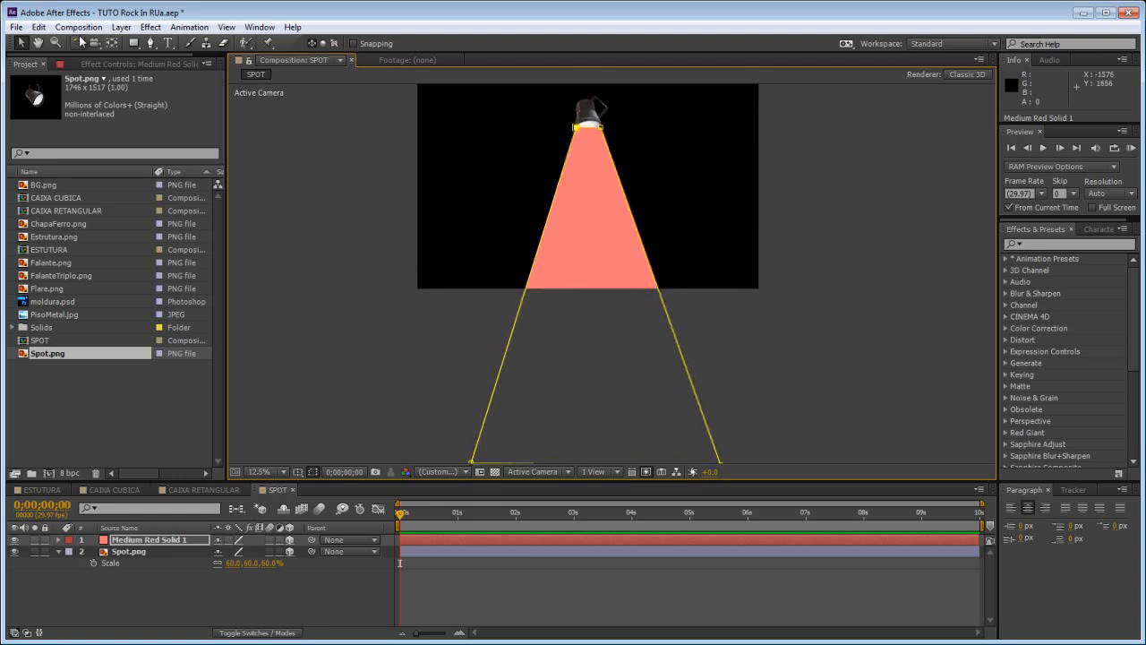
pyautogui.click(78, 27)
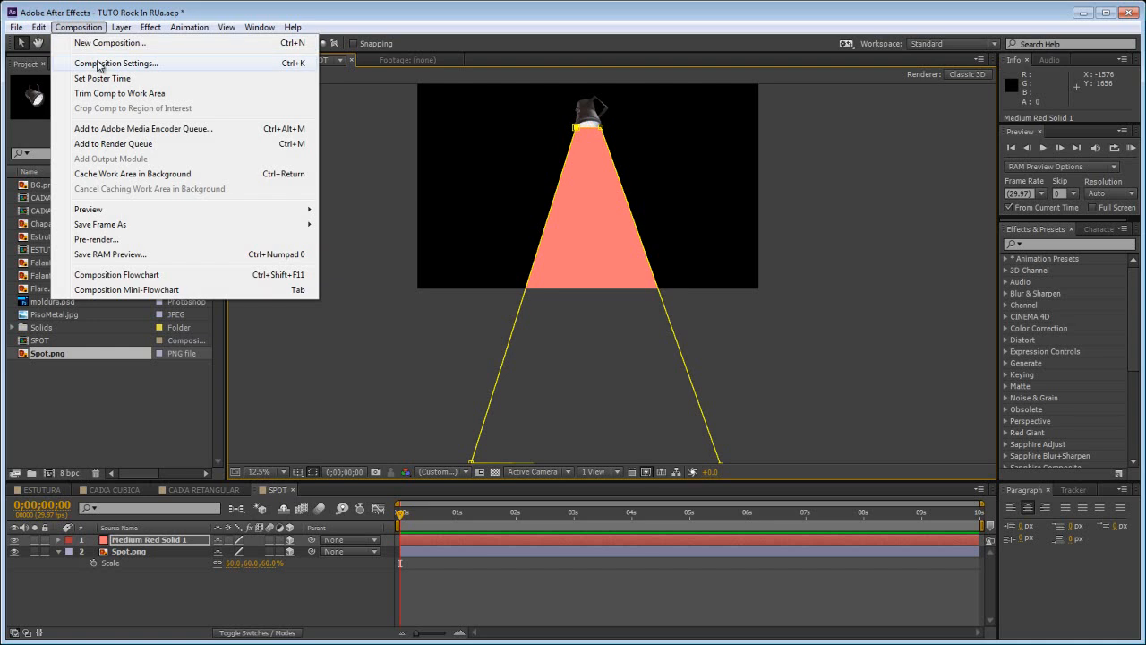
pyautogui.click(98, 65)
pyautogui.doubleClick(282, 178)
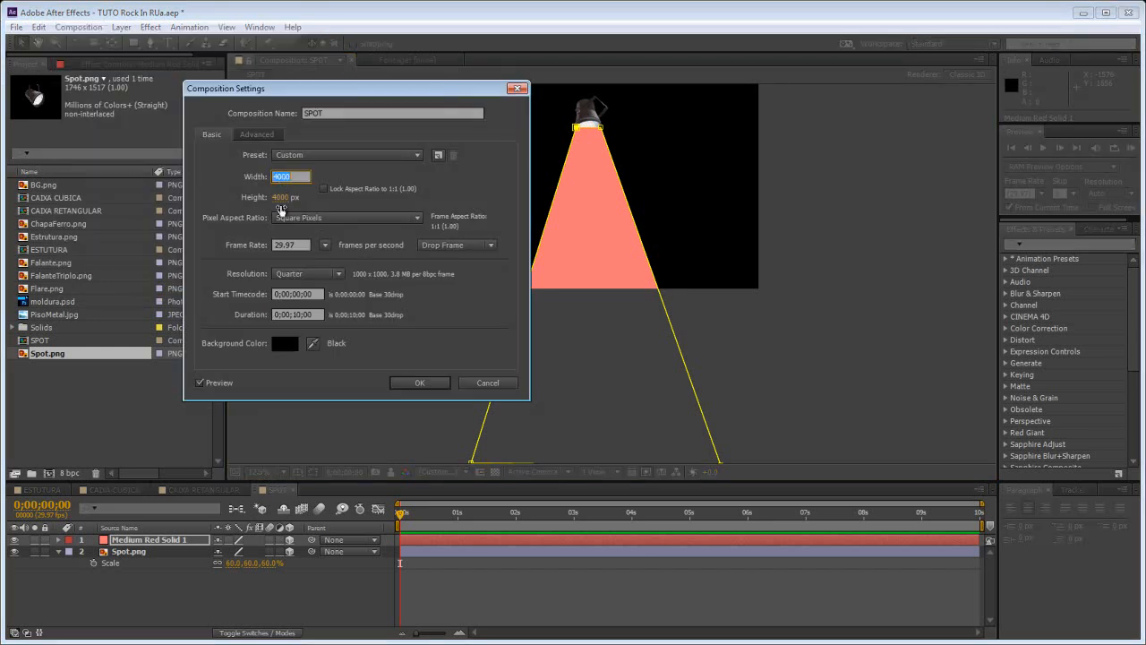
pyautogui.write('80')
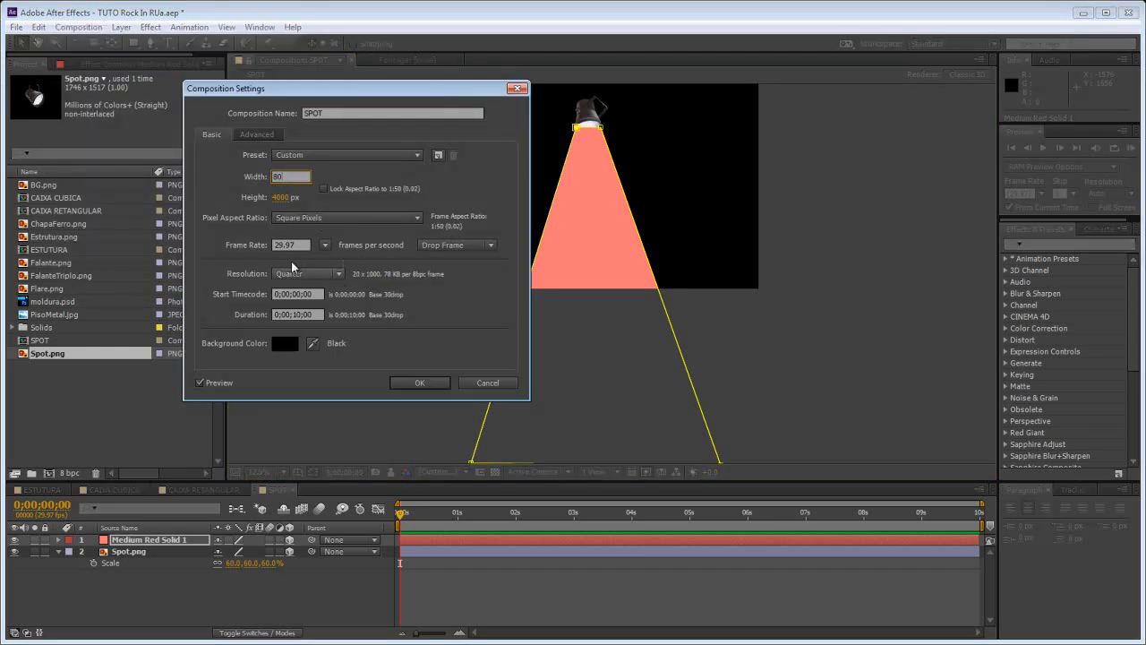
pyautogui.write('00')
pyautogui.press('Tab')
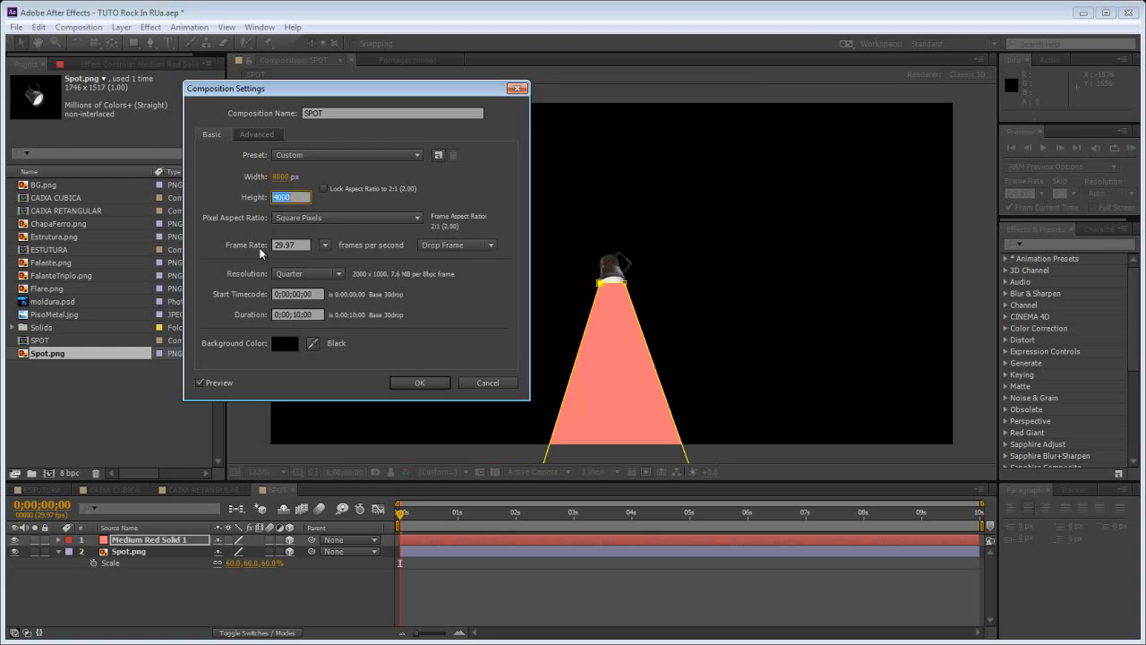
pyautogui.write('8000')
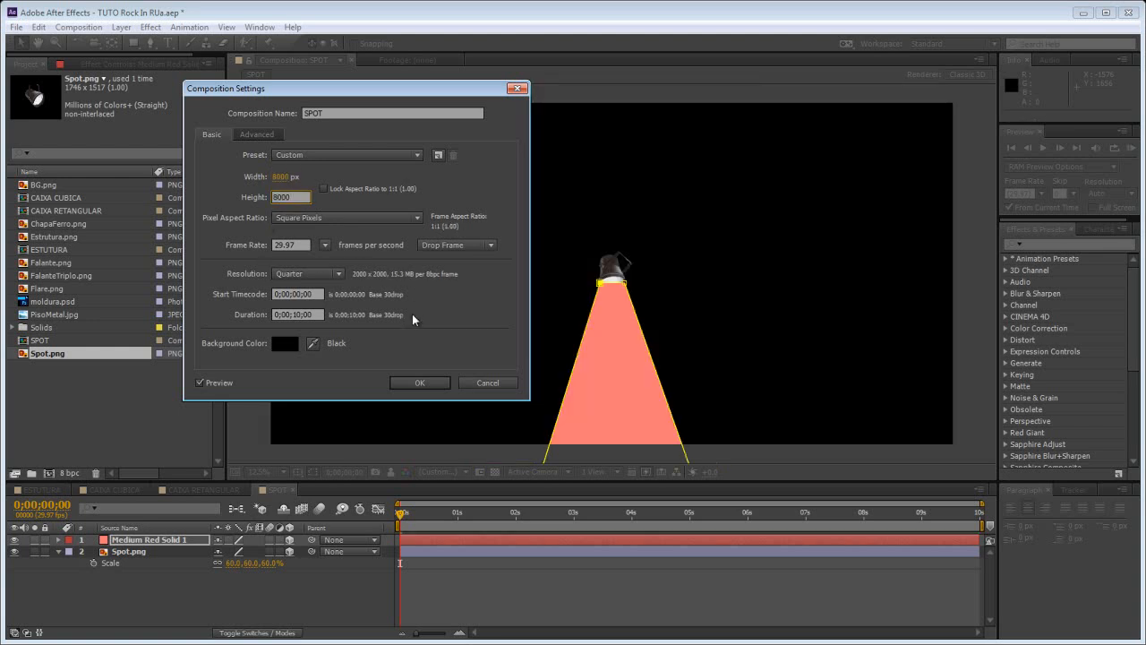
pyautogui.click(419, 382)
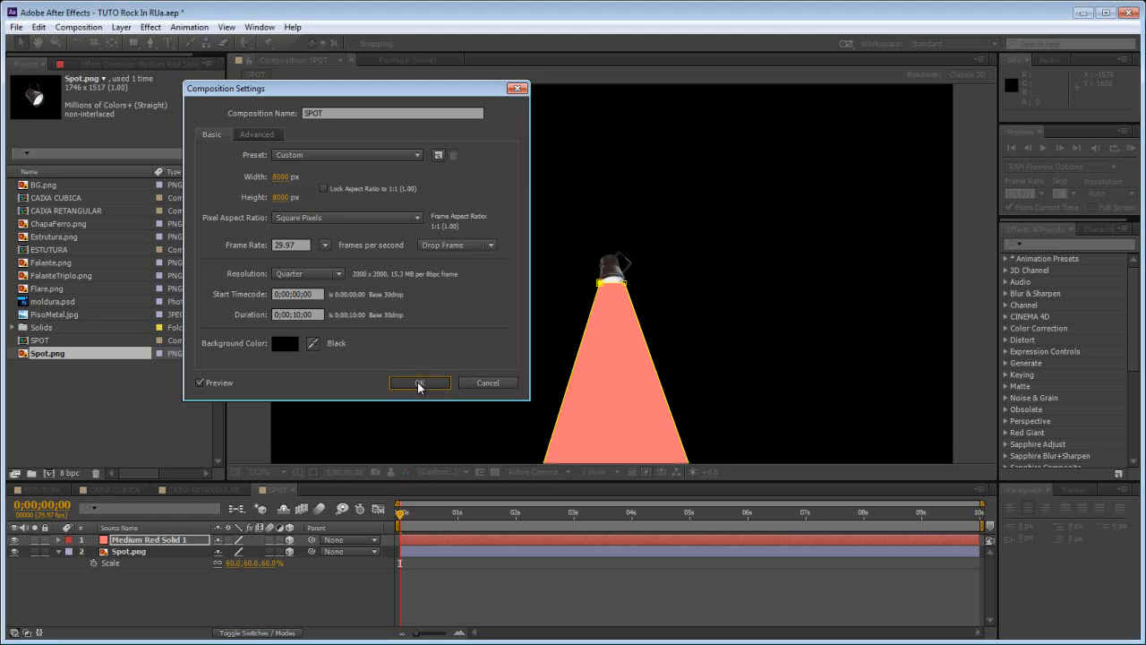
# Move the two lower corner points of the beam's mask slightly inward to narrow its base.
pyautogui.moveTo(728, 284); pyautogui.dragTo(728, 143)
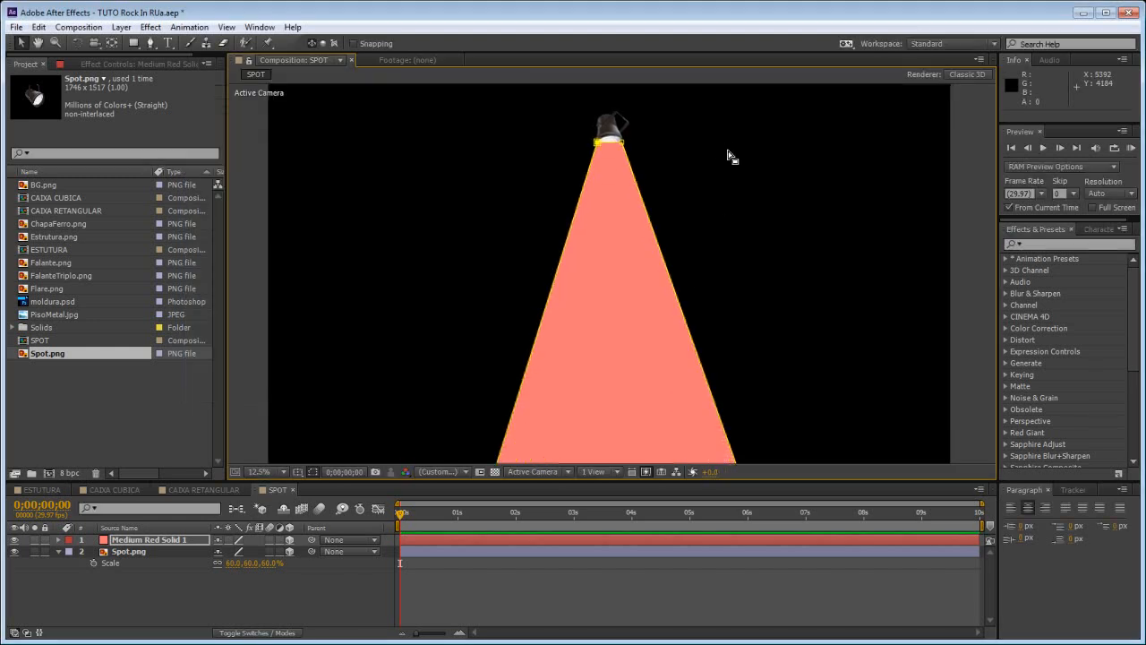
pyautogui.scroll(-1, 730, 170)
pyautogui.moveTo(717, 213); pyautogui.dragTo(703, 277)
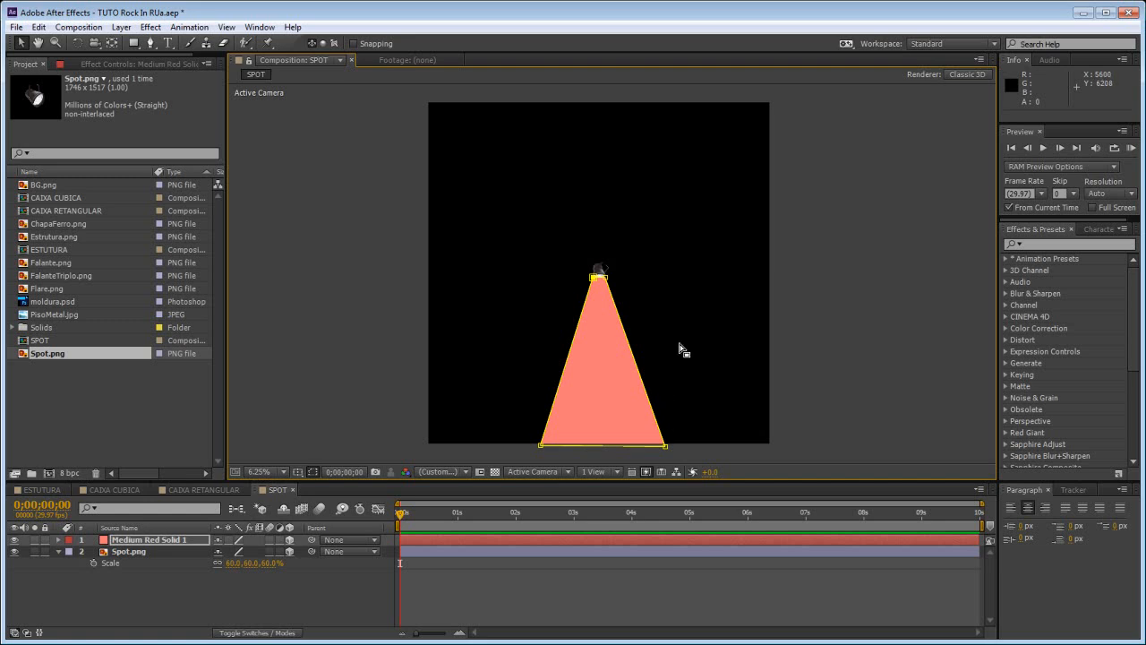
pyautogui.scroll(-2, 678, 310)
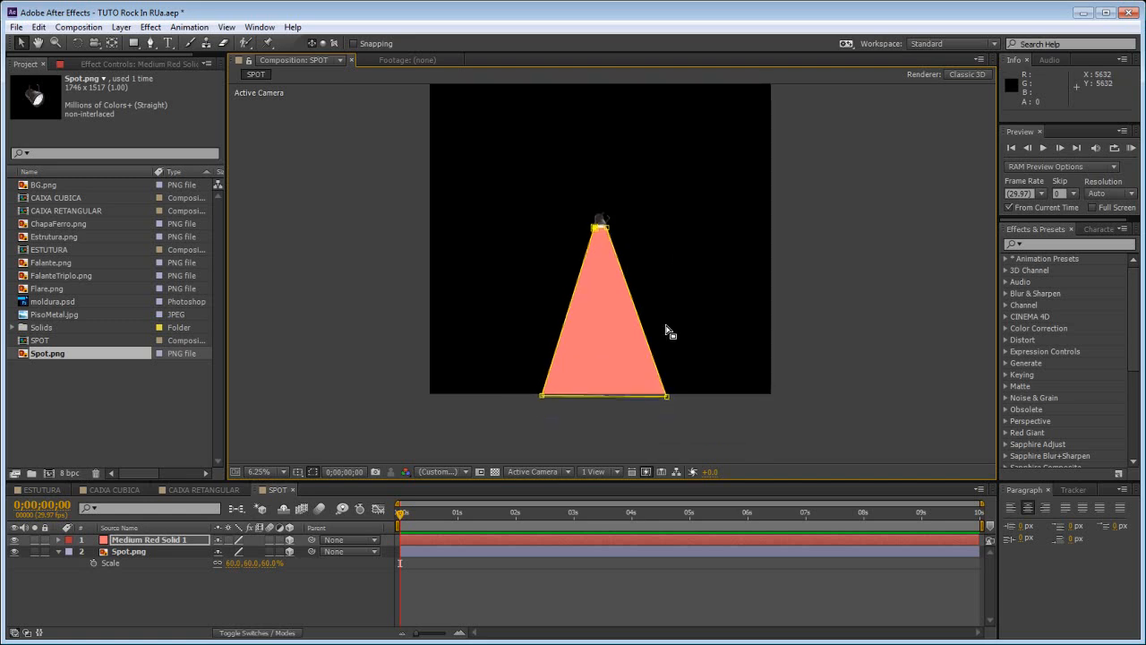
pyautogui.moveTo(667, 396); pyautogui.dragTo(663, 397)
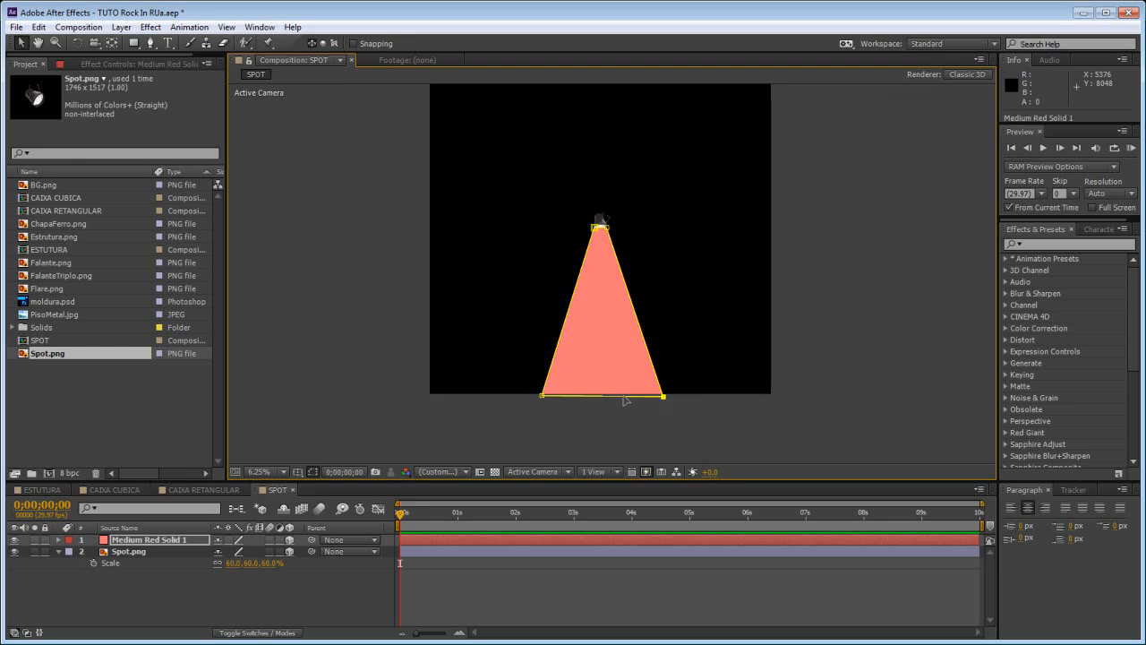
pyautogui.moveTo(541, 395); pyautogui.dragTo(546, 398)
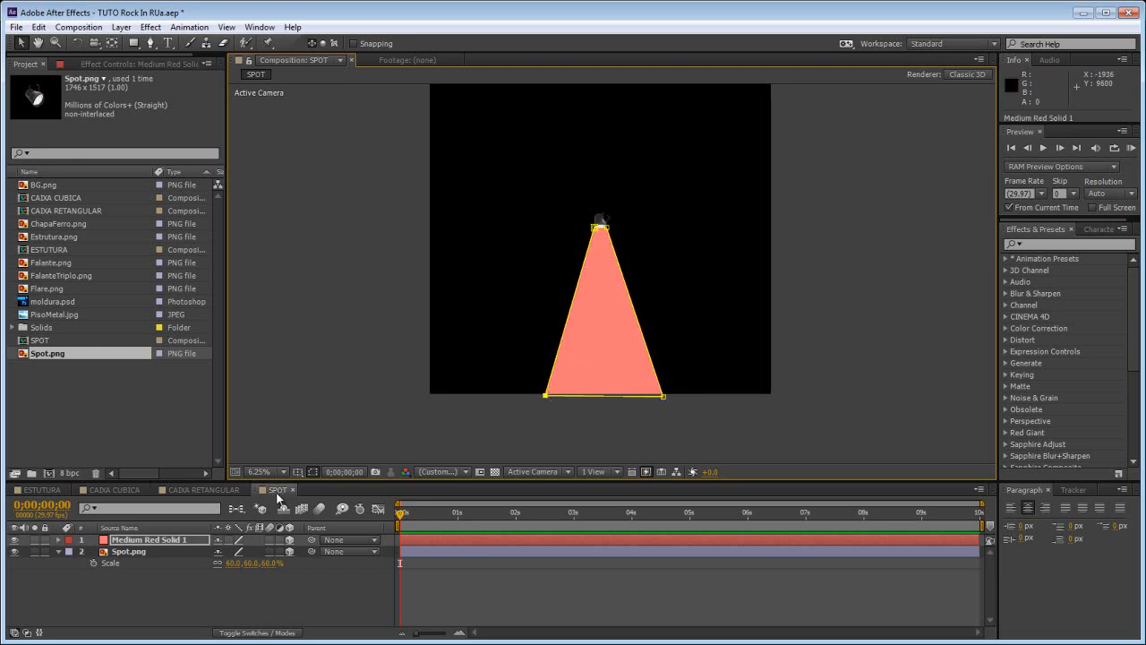
# Apply the Linear Wipe transition effect to the red beam solid.
pyautogui.click(416, 541)
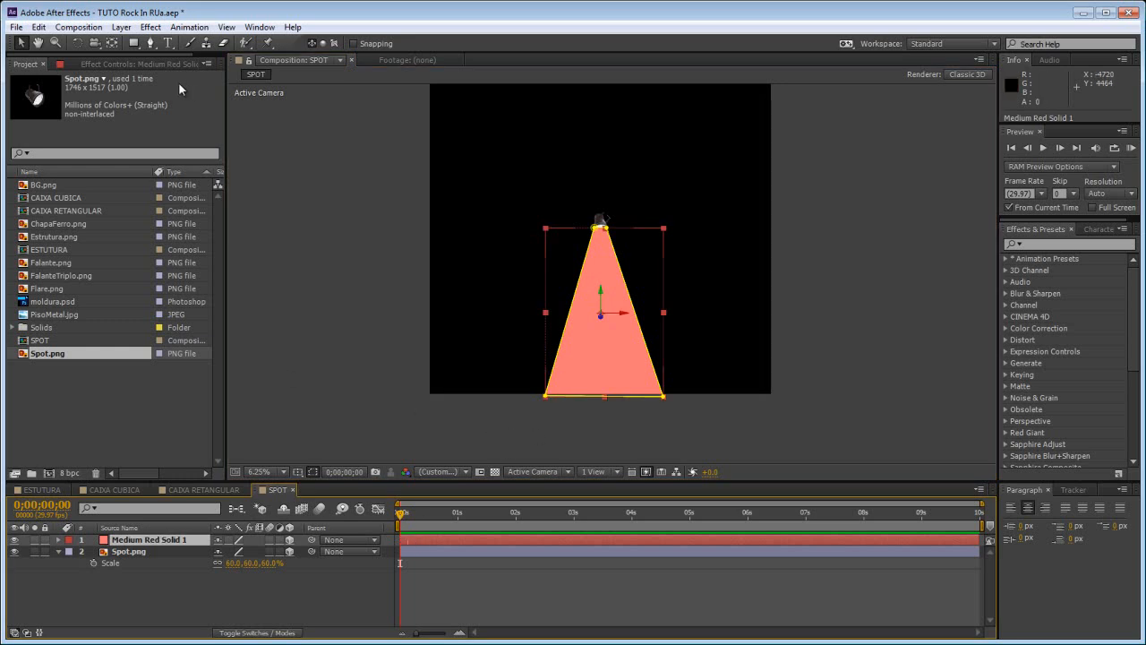
pyautogui.click(93, 43)
pyautogui.click(150, 27)
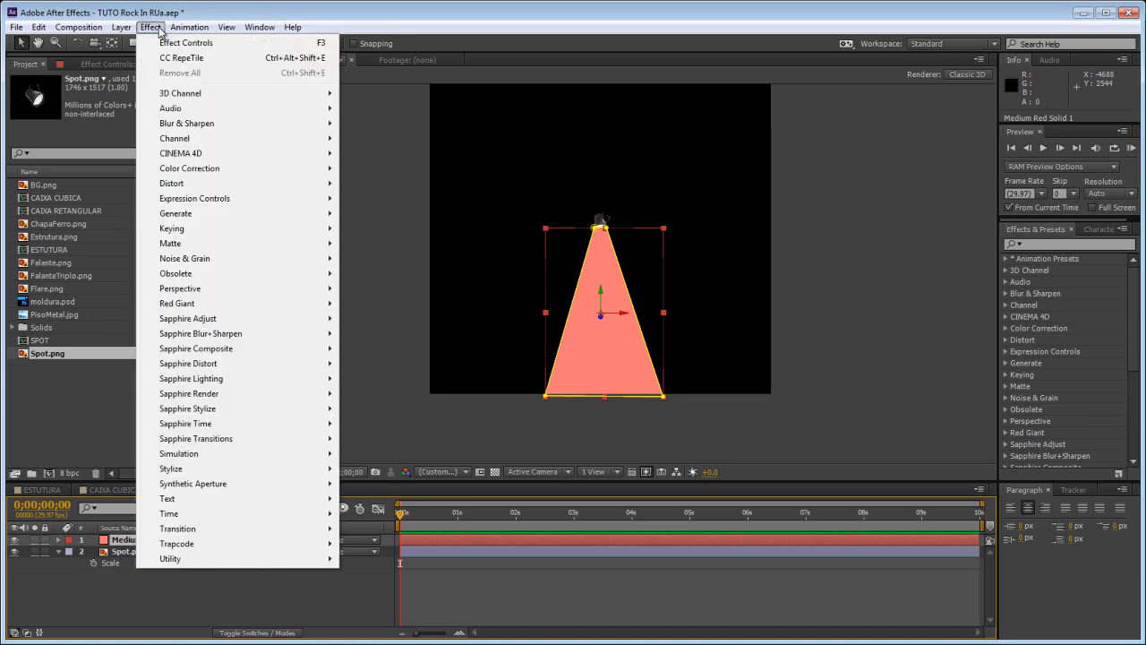
pyautogui.moveTo(181, 528)
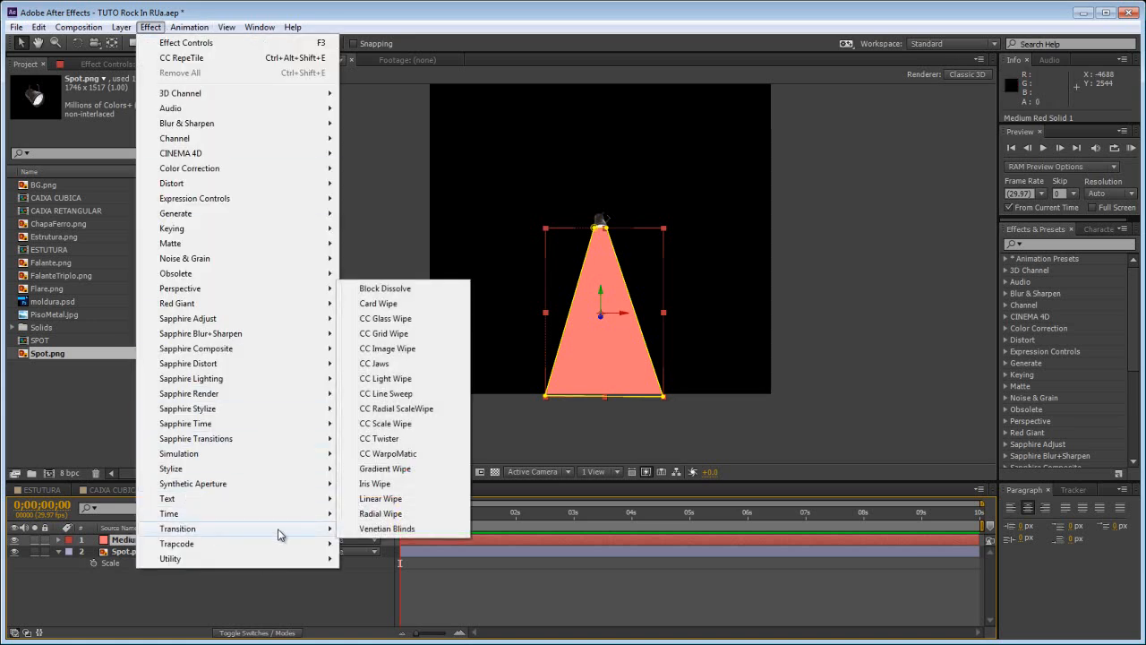
pyautogui.click(380, 498)
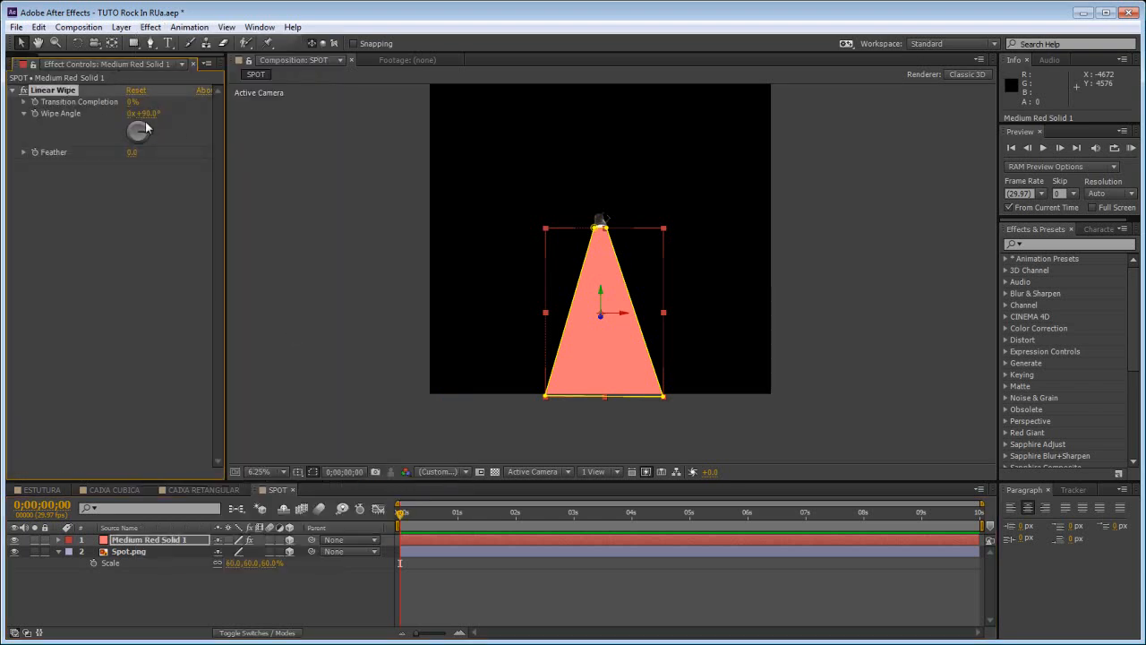
# Set the Linear Wipe's Transition Completion to 46% and its Wipe Angle to 0° so it wipes from the beam's base.
pyautogui.moveTo(132, 102); pyautogui.dragTo(168, 105)
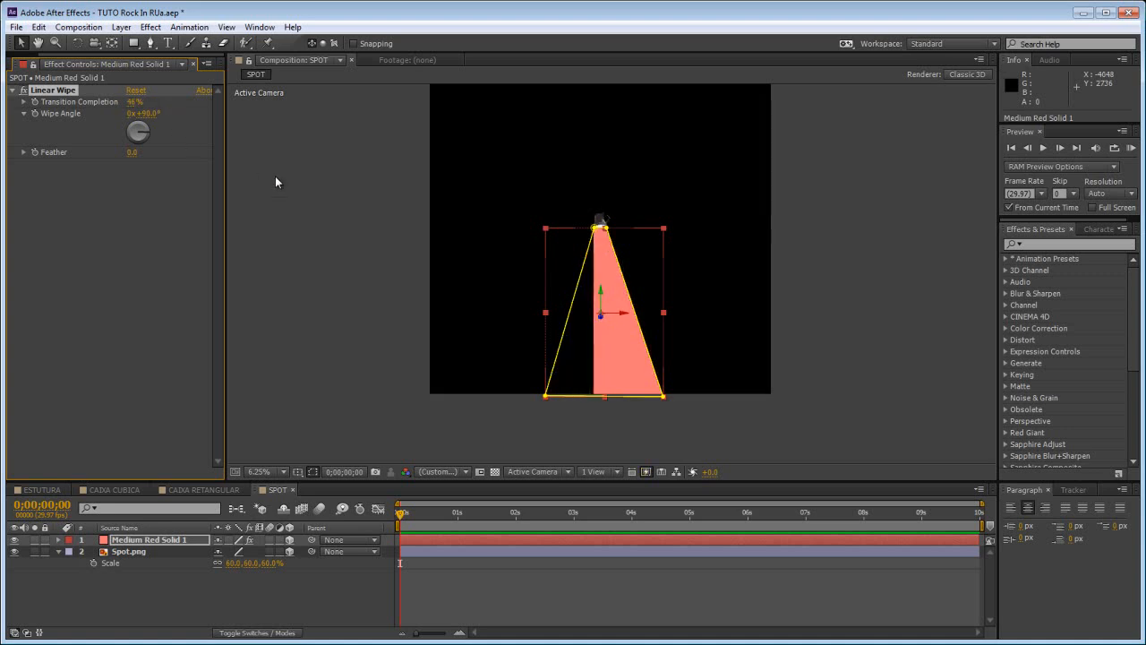
pyautogui.moveTo(154, 114); pyautogui.dragTo(100, 115)
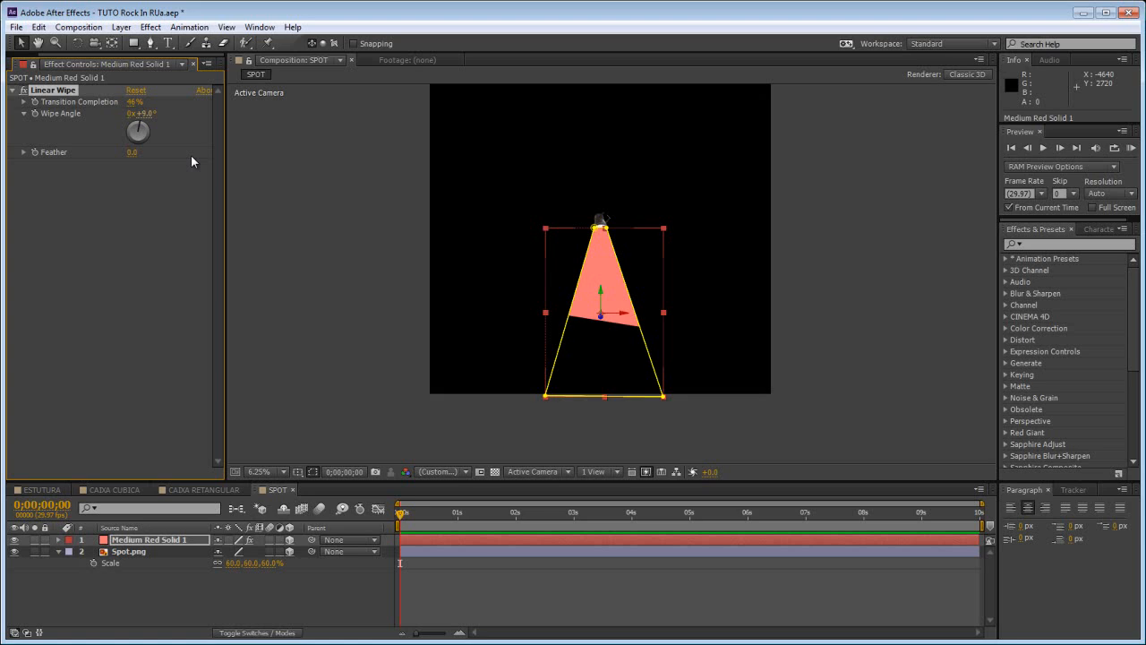
pyautogui.click(142, 114)
pyautogui.write('0')
pyautogui.press('Return')
# Soften the Linear Wipe with a Feather of 1914 and set its Transition Completion to 36%.
pyautogui.moveTo(131, 158); pyautogui.dragTo(1074, 156)
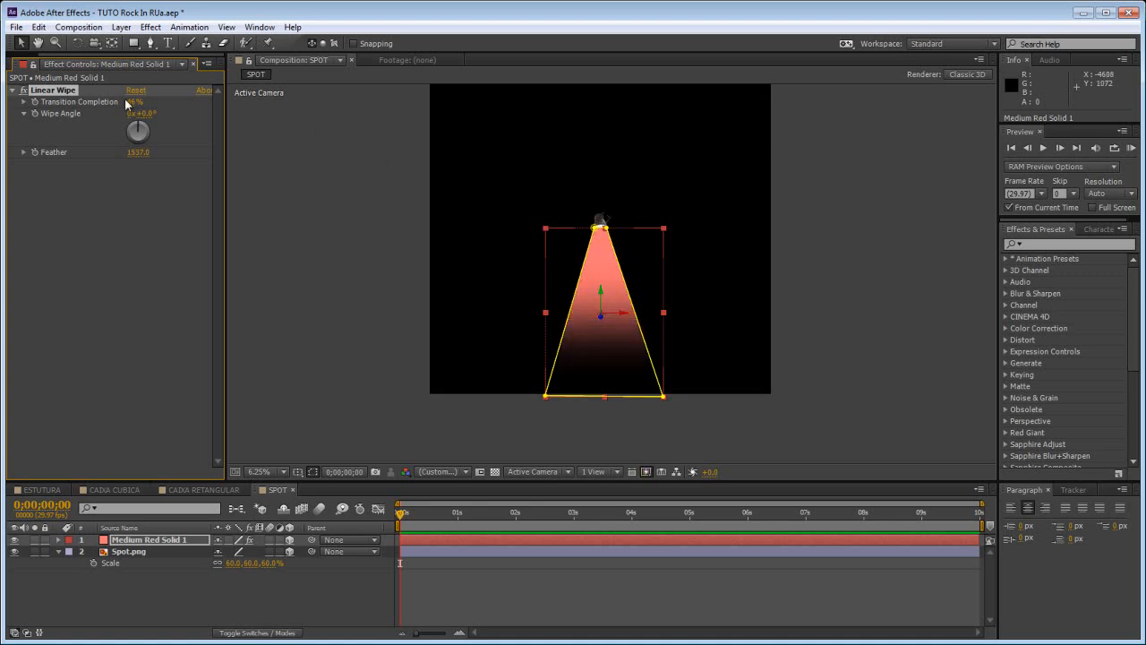
pyautogui.moveTo(133, 103)
pyautogui.mouseDown()
pyautogui.moveTo(154, 104)
pyautogui.moveTo(129, 106)
pyautogui.mouseUp()
pyautogui.moveTo(138, 154); pyautogui.dragTo(189, 147)
pyautogui.moveTo(284, 145); pyautogui.dragTo(380, 141)
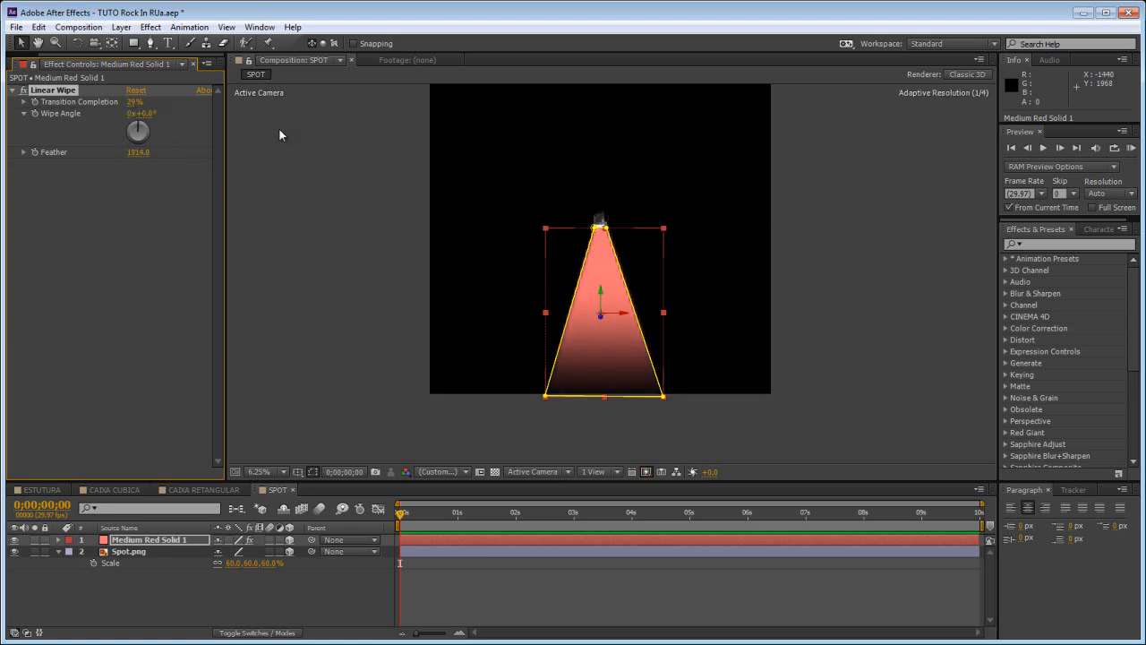
pyautogui.moveTo(133, 101); pyautogui.dragTo(127, 102)
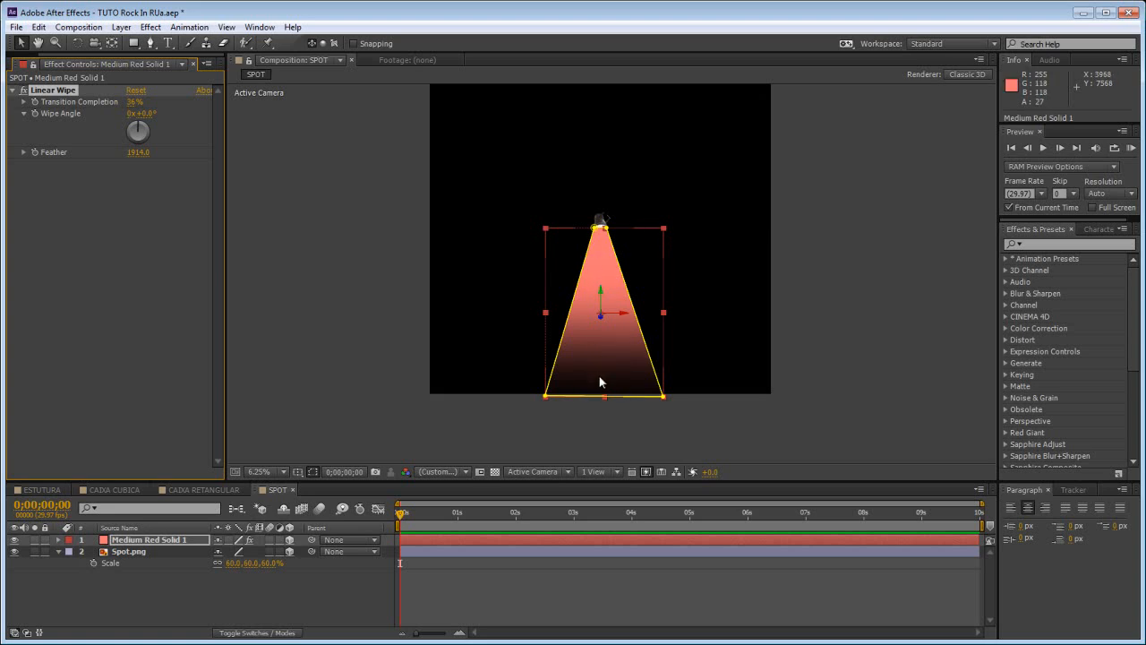
# Lower the red beam solid's opacity to 60% and deselect the layer.
pyautogui.click(457, 540)
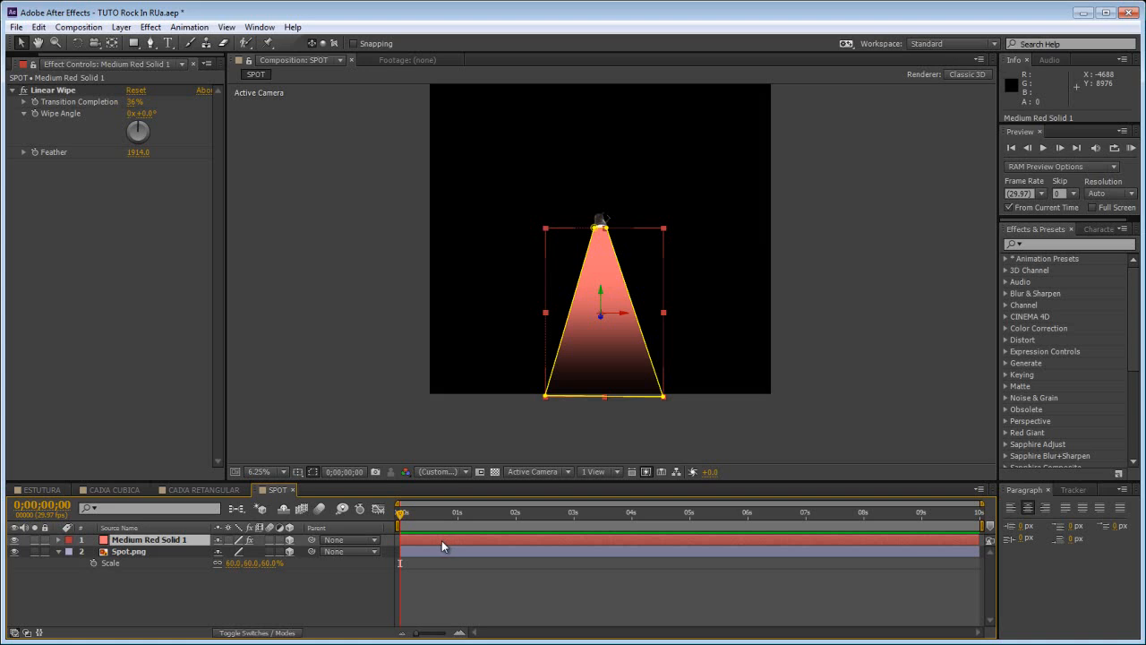
pyautogui.press('t')
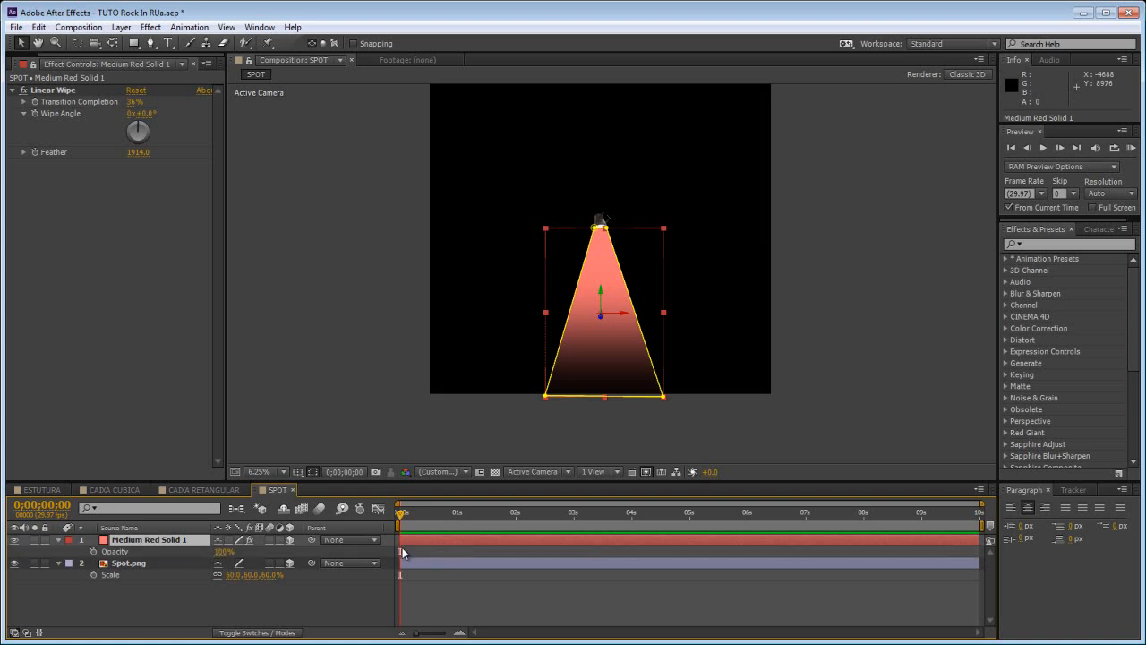
pyautogui.moveTo(224, 552); pyautogui.dragTo(188, 552)
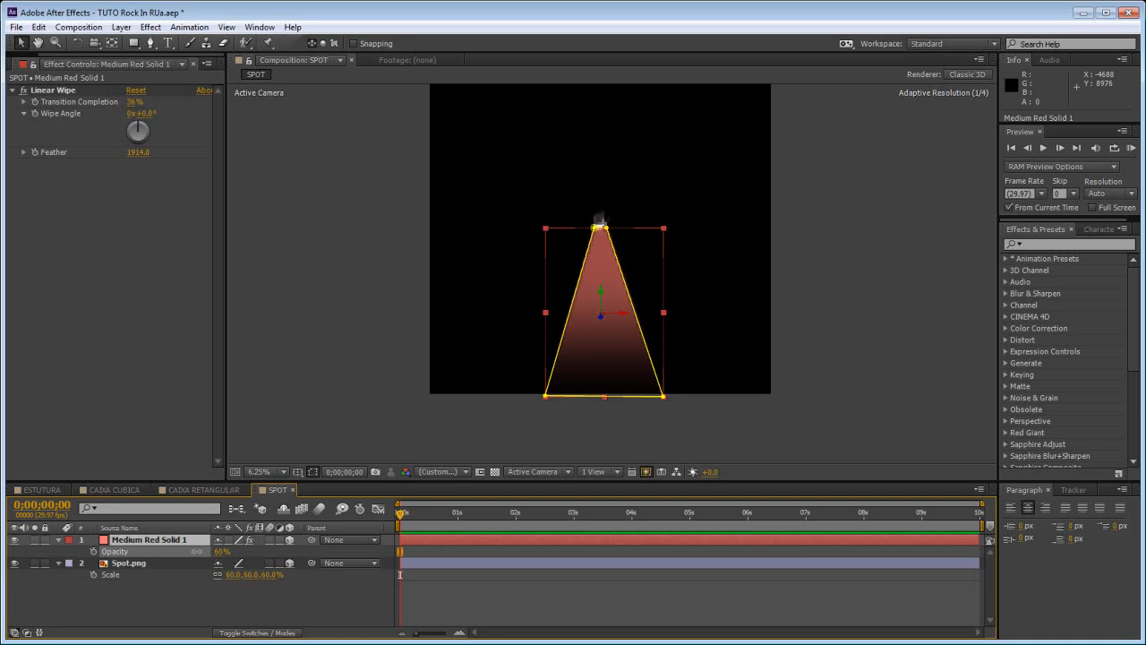
pyautogui.click(445, 438)
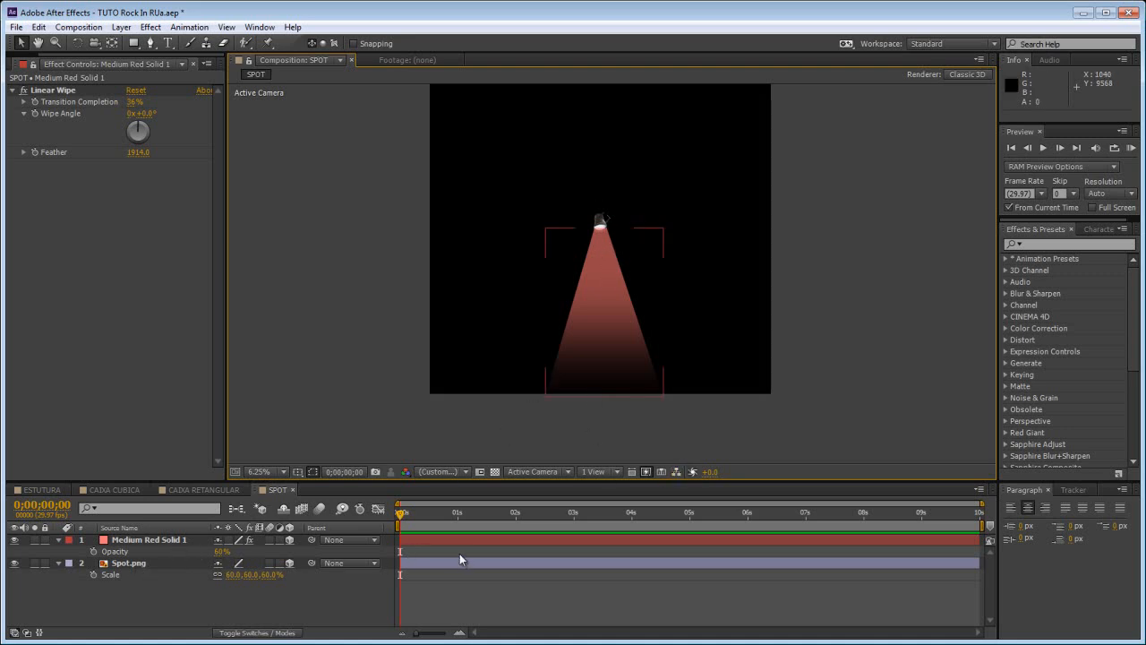
# Set the beam's Mask Feather to 244 pixels and hide the mask outlines in the viewer.
pyautogui.click(166, 541)
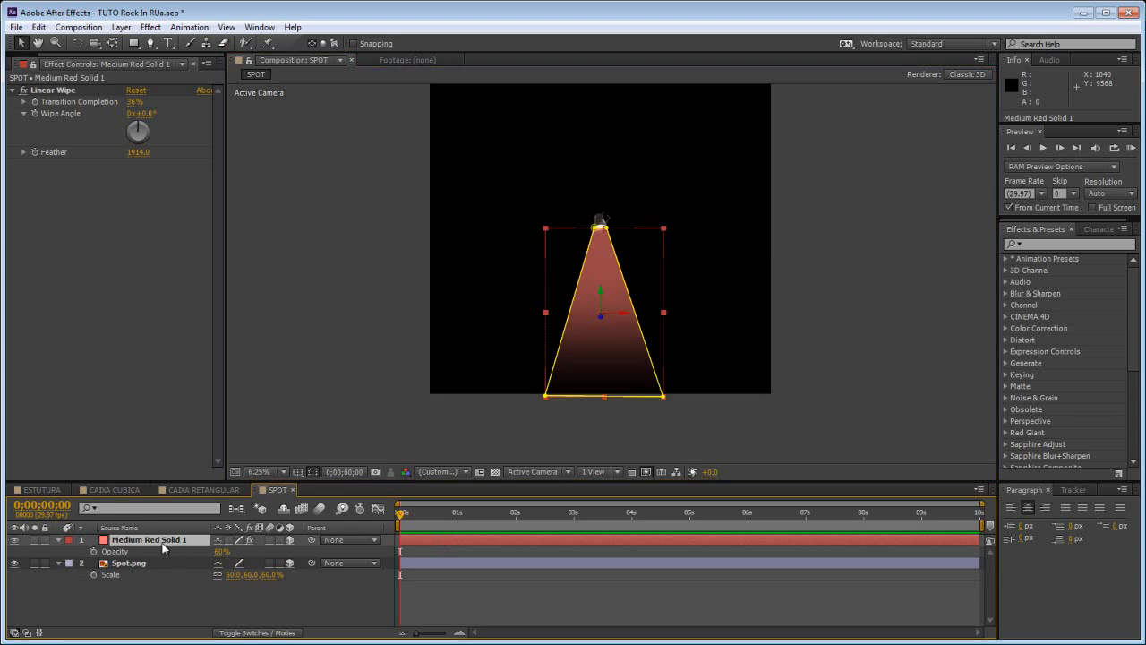
pyautogui.press('f')
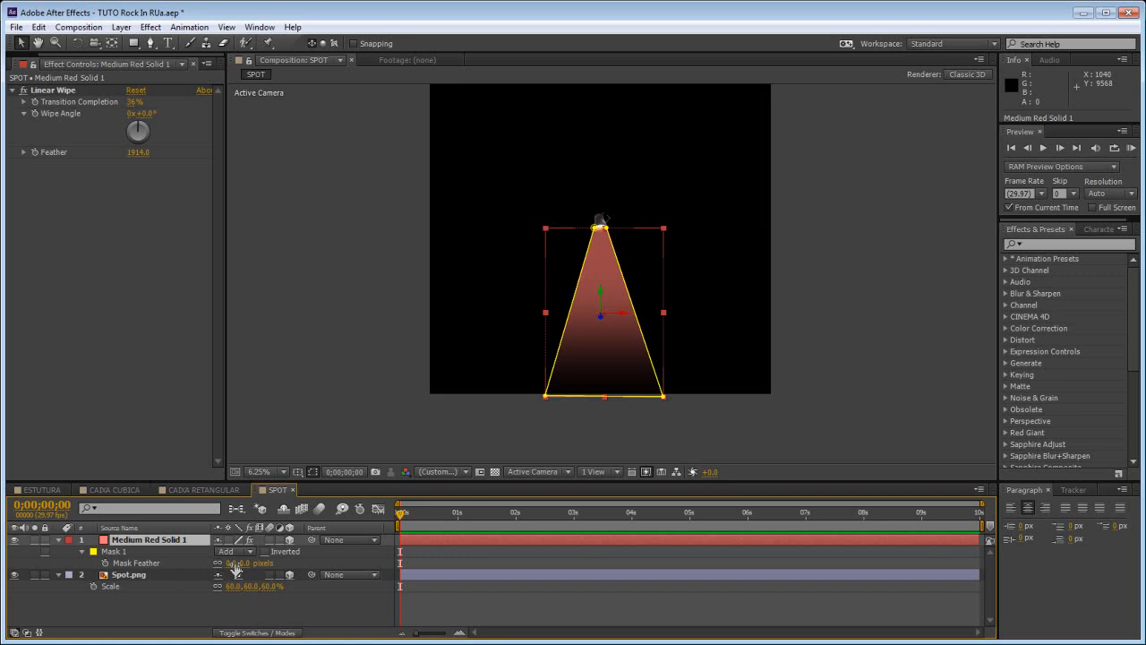
pyautogui.moveTo(231, 562); pyautogui.dragTo(381, 541)
pyautogui.click(514, 421)
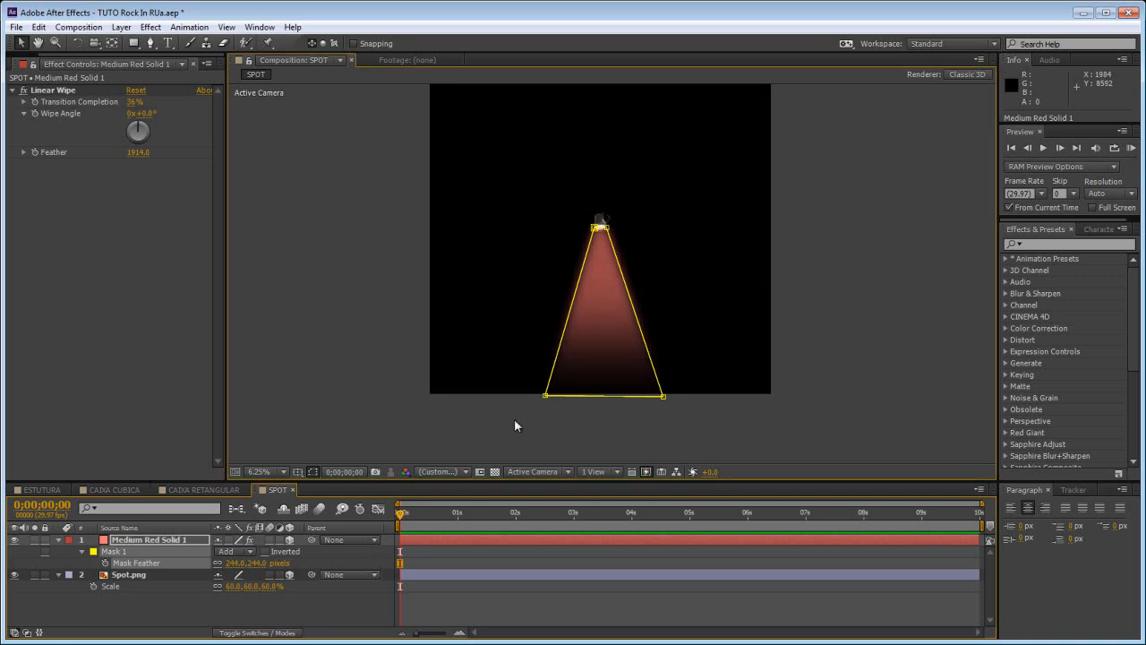
pyautogui.click(313, 472)
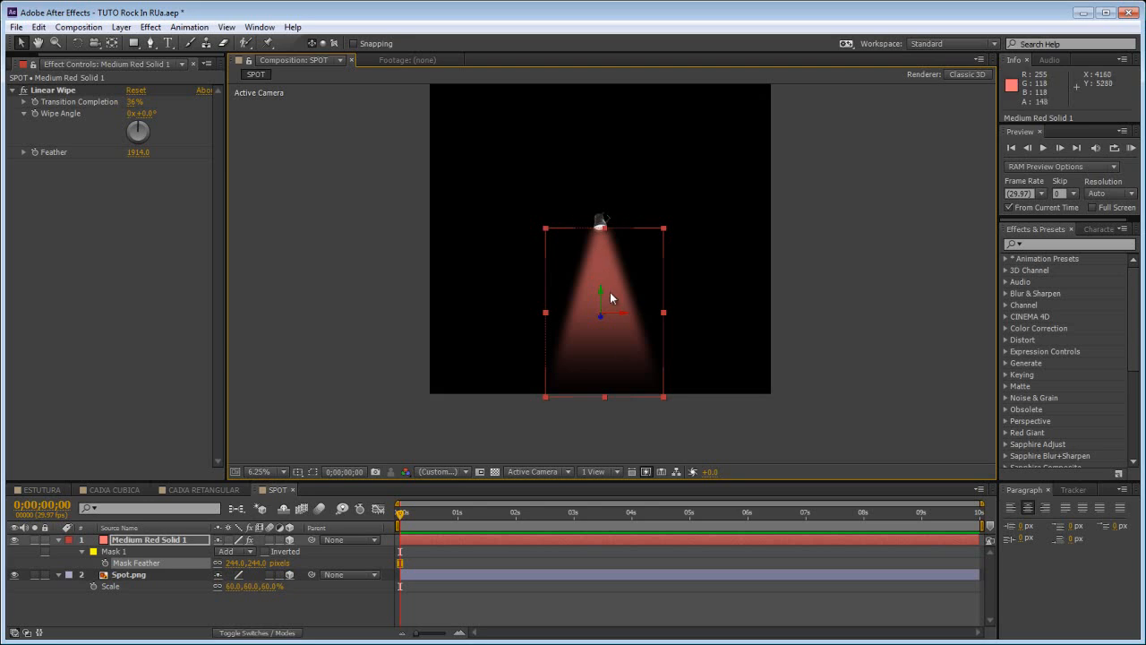